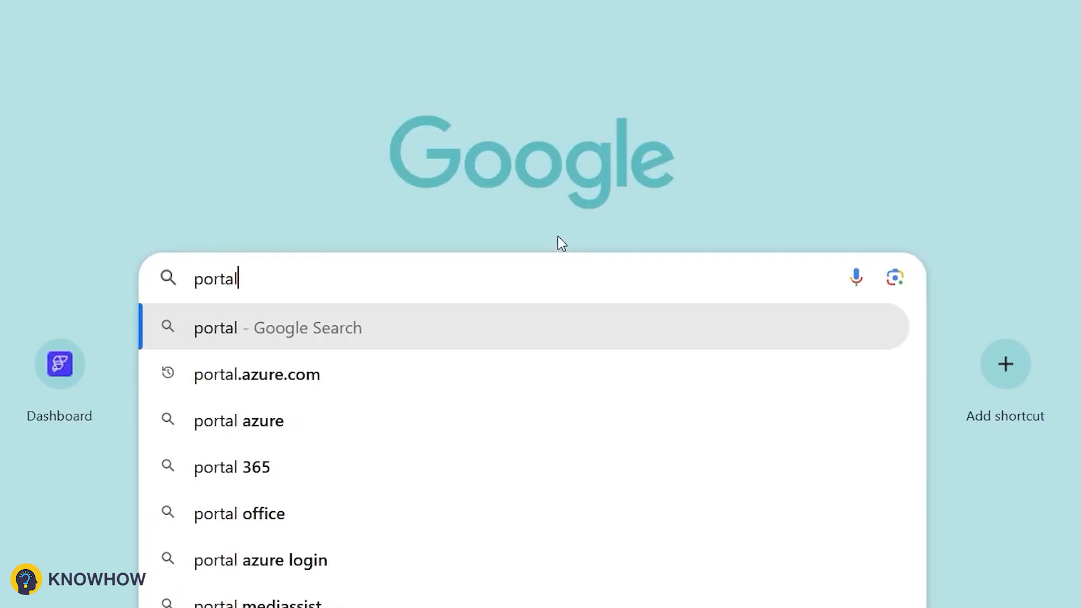
Open the Microsoft Azure portal website and sign in to reach the Azure services home page
key("Down")
key("Down")
key("Return")
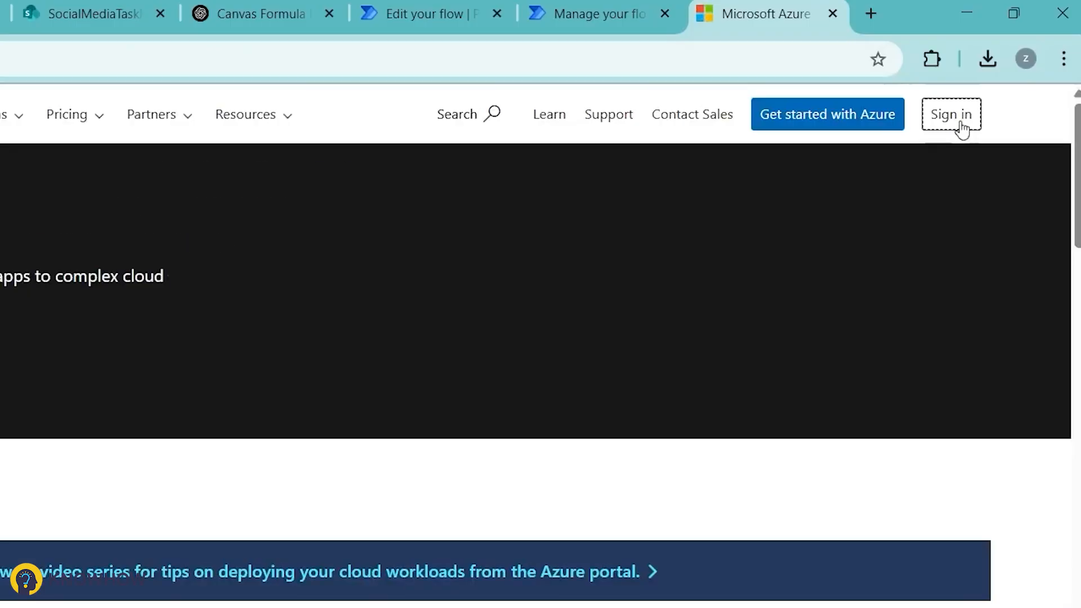
left_click(957, 118)
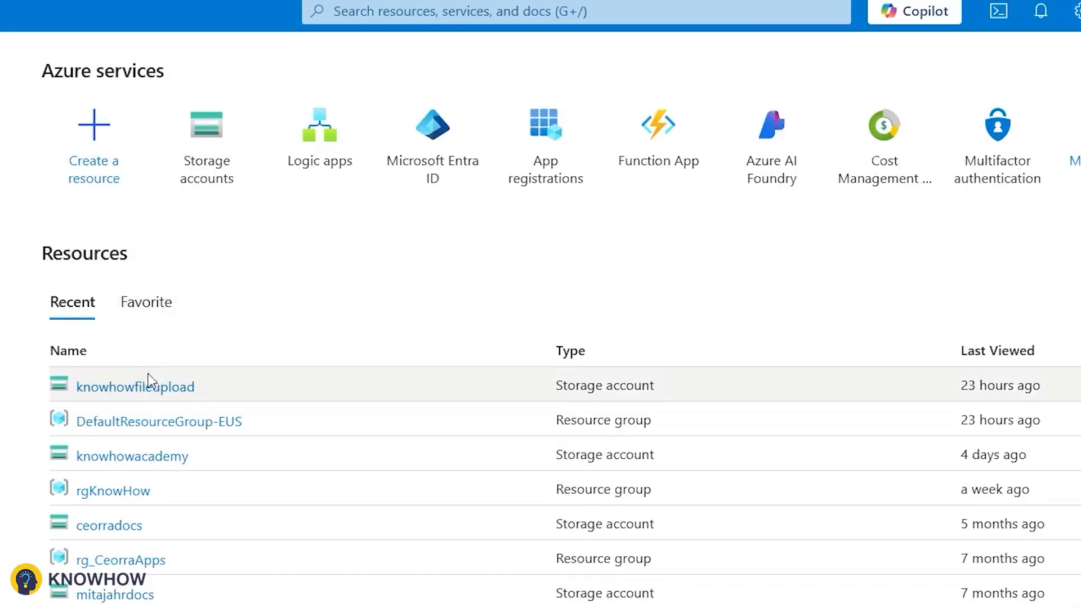
Open the knowhowupload container inside the knowhowfileupload storage account
mouse_move(153, 394)
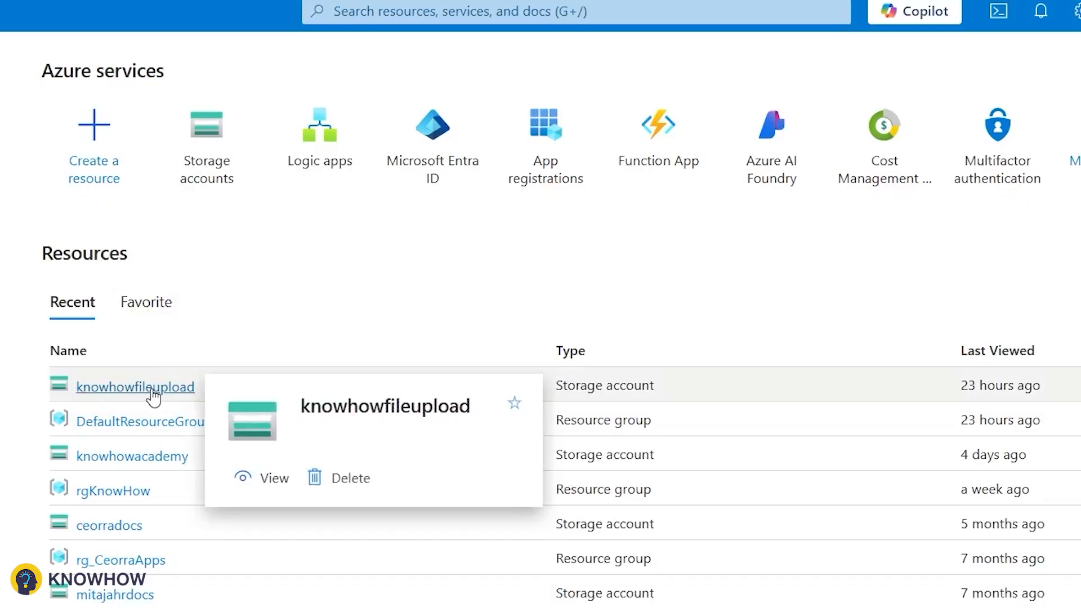
left_click(153, 394)
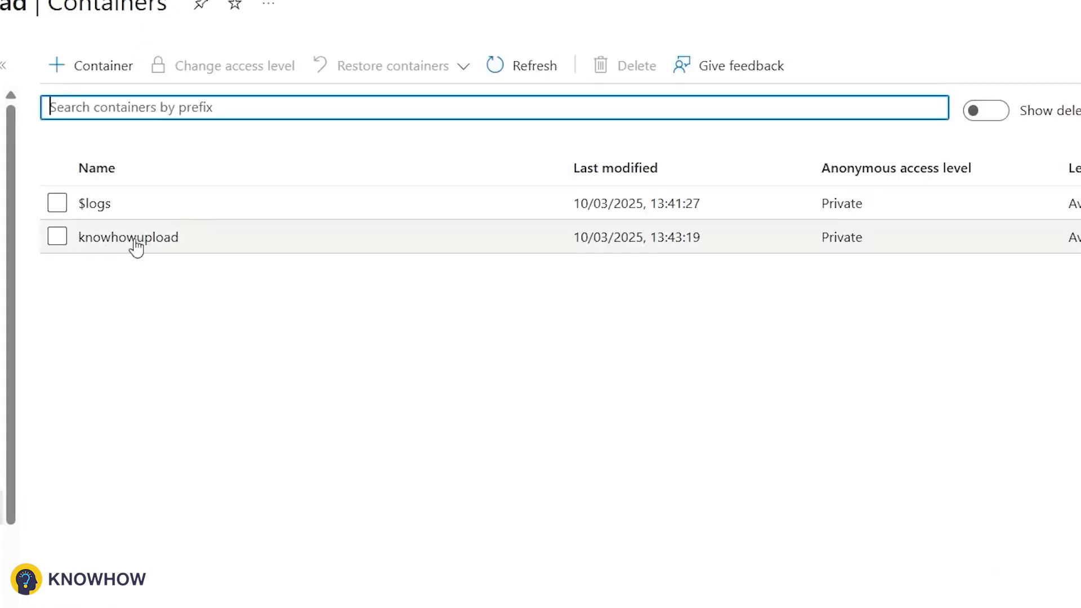
left_click(135, 241)
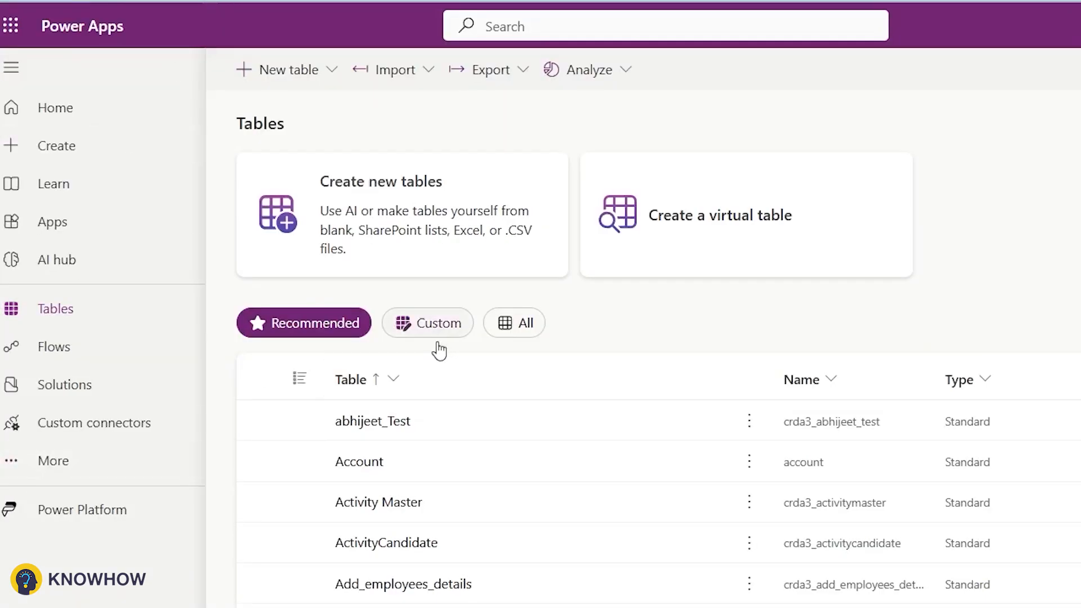
In Power Apps, search the tables for "knowhowfile" and open the KnowhowFileUpload table
scroll(406, 394, "down", 8)
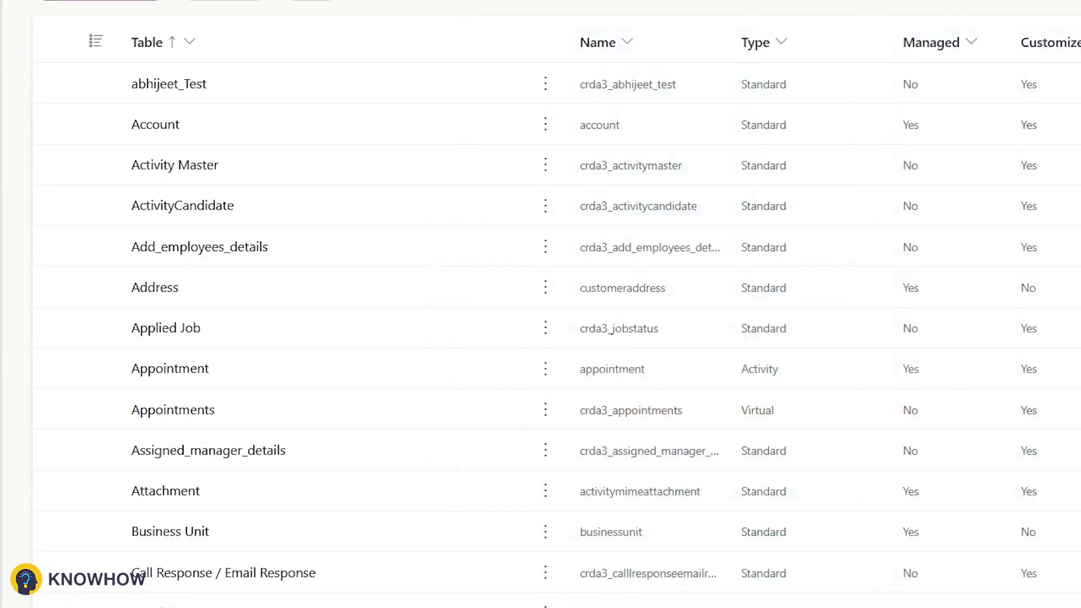
type("file")
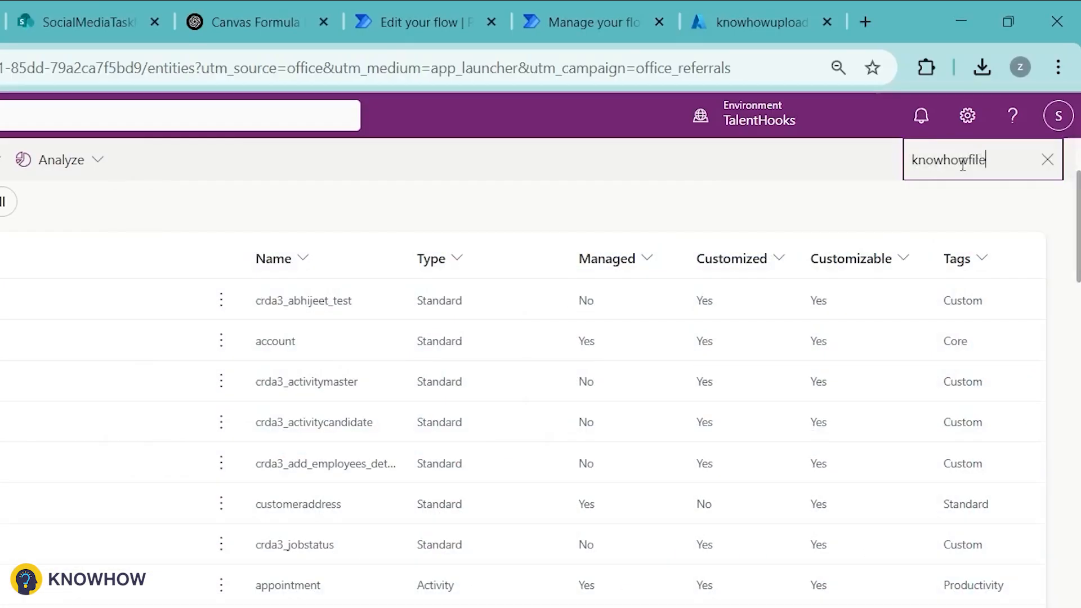
left_click(221, 510)
left_click(241, 545)
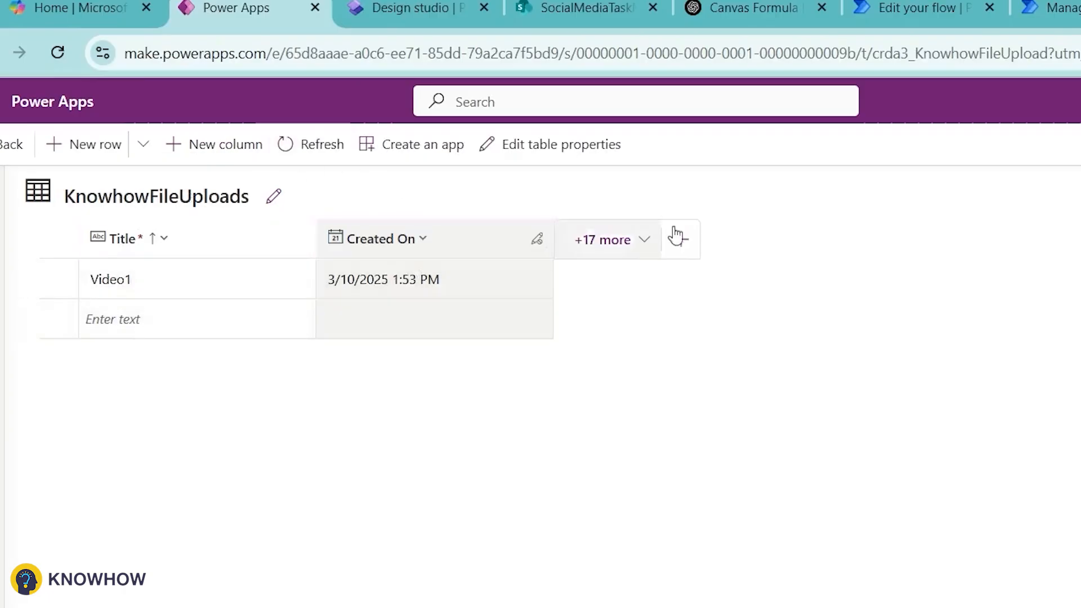
Switch to the design studio, close the form settings, and preview the KnowHow File Upload site at desktop size
left_click(1076, 8)
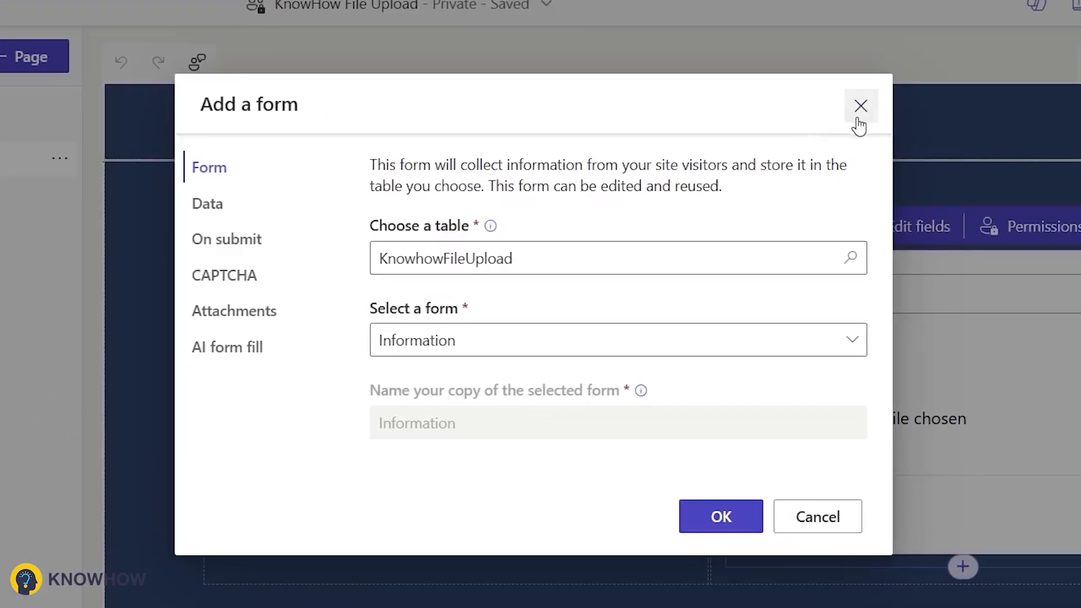
left_click(858, 119)
left_click(948, 128)
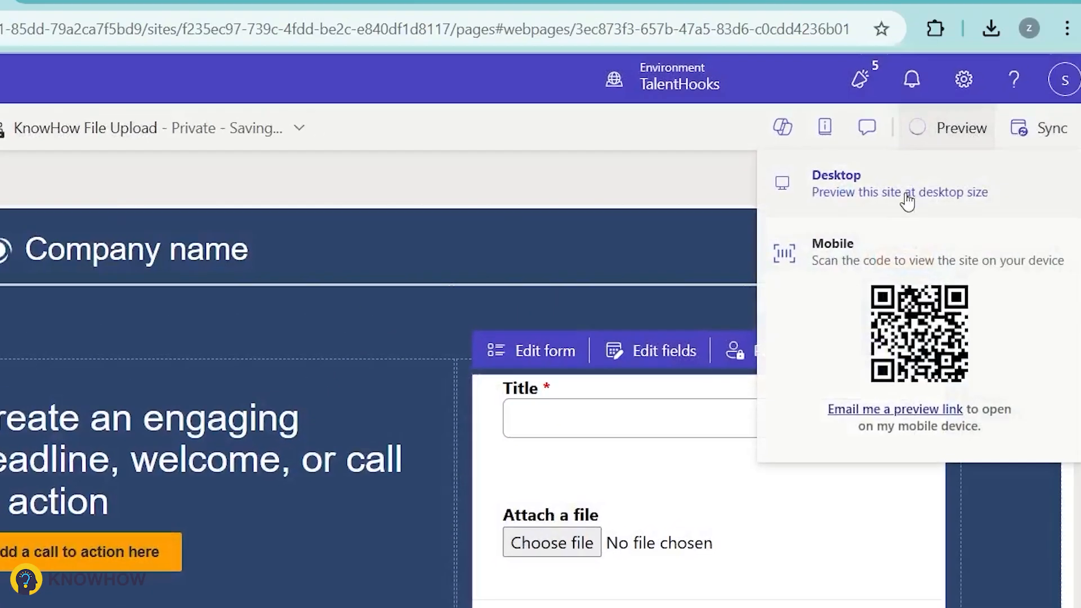
left_click(907, 200)
Fill in the site form with the title "Test Title", attach Reciept (1).pdf, and submit it
left_click(450, 369)
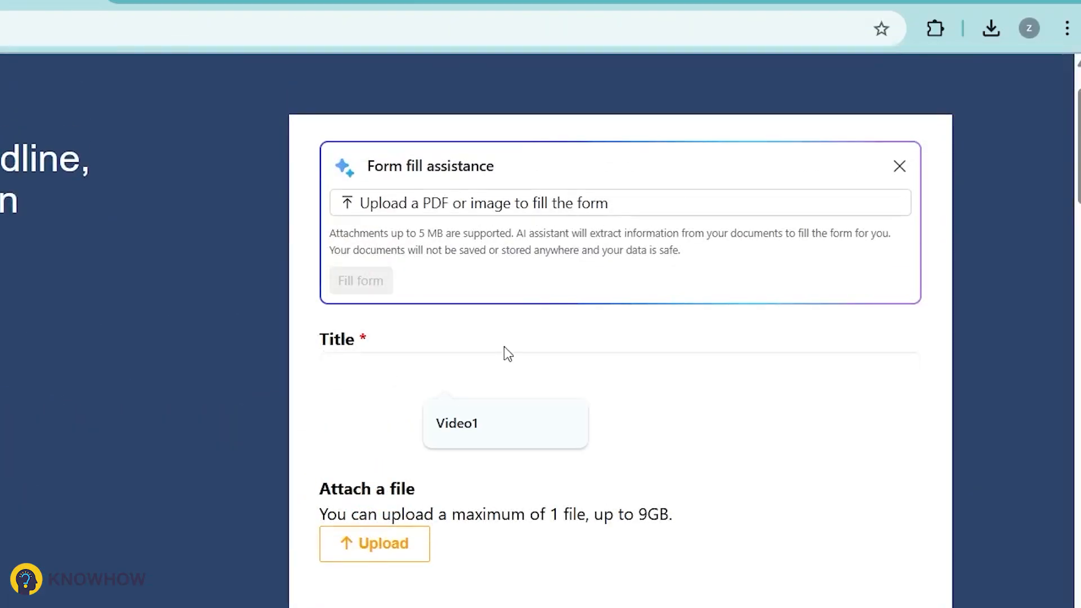
type("Test Title")
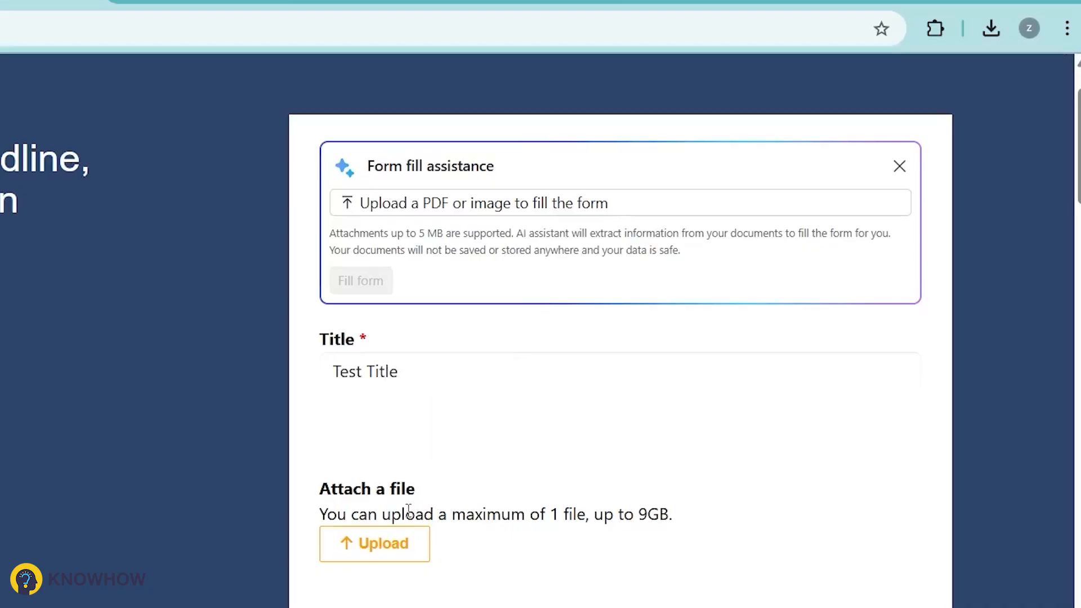
left_click(363, 557)
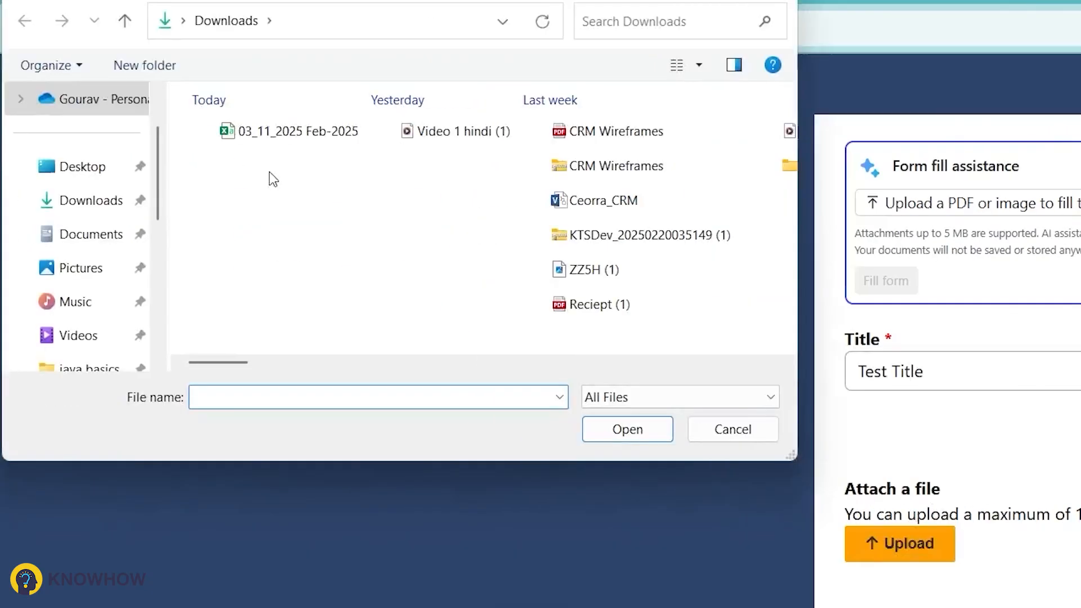
double_click(175, 309)
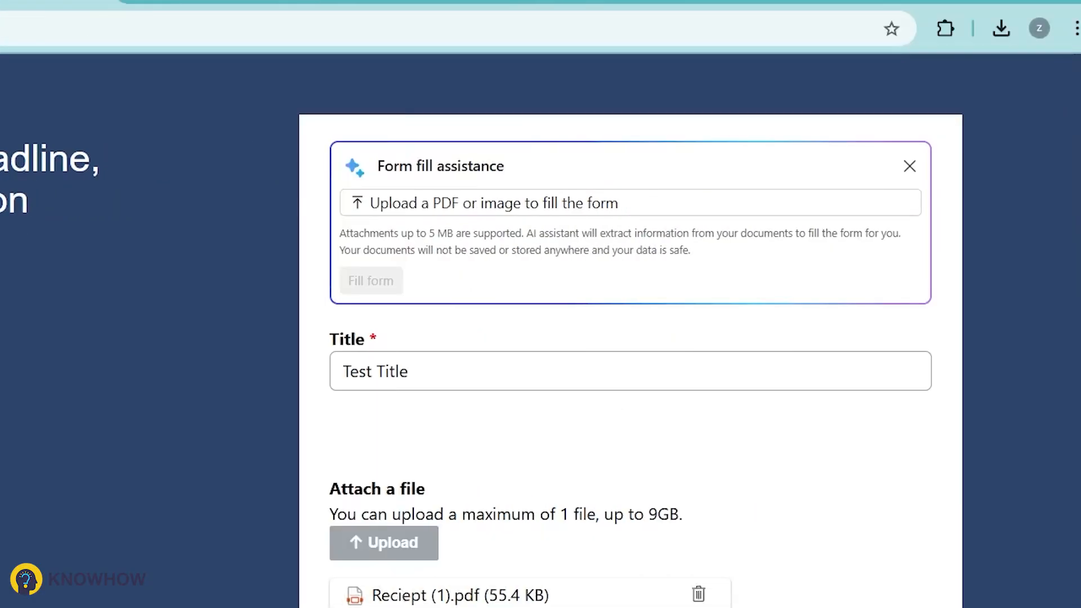
left_click(367, 567)
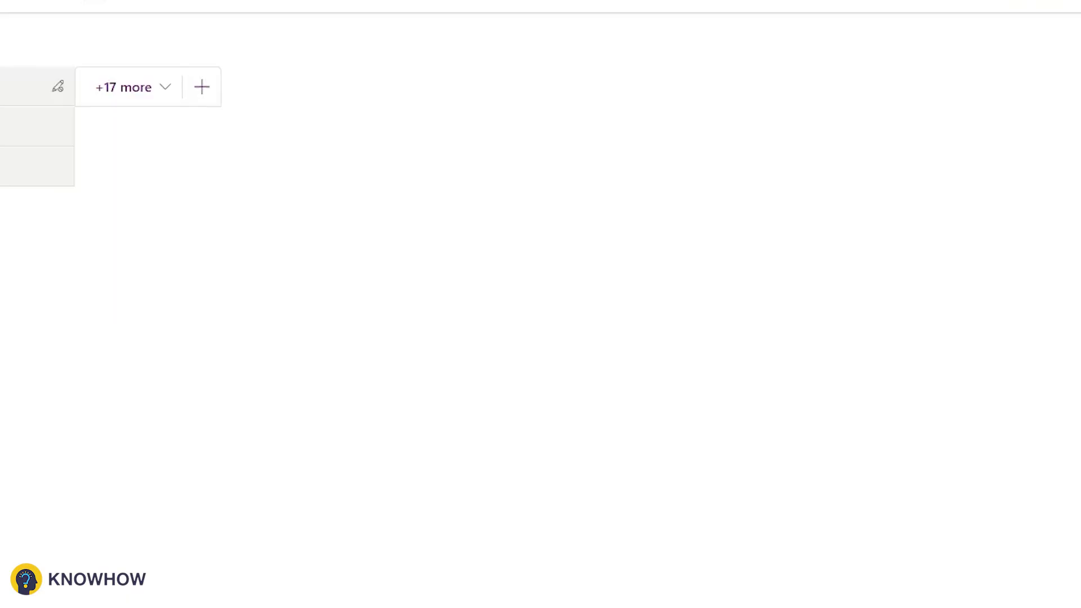
Check the submitted file in Azure by opening the folder a2c3b8ea48feef11bae27ced8d2841a6 in the knowhowupload container
left_click(94, 53)
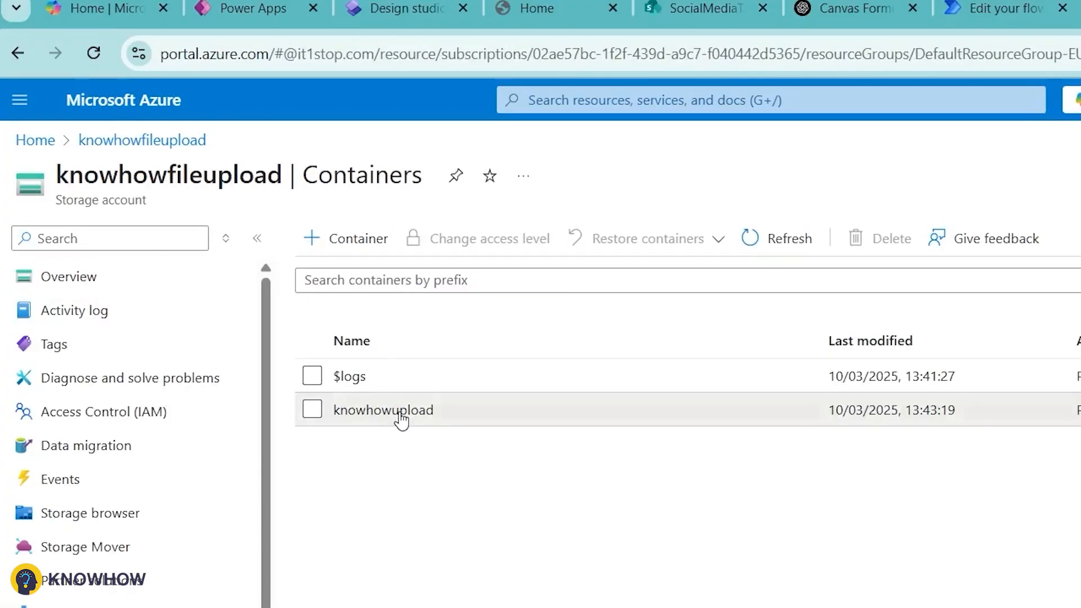
left_click(400, 415)
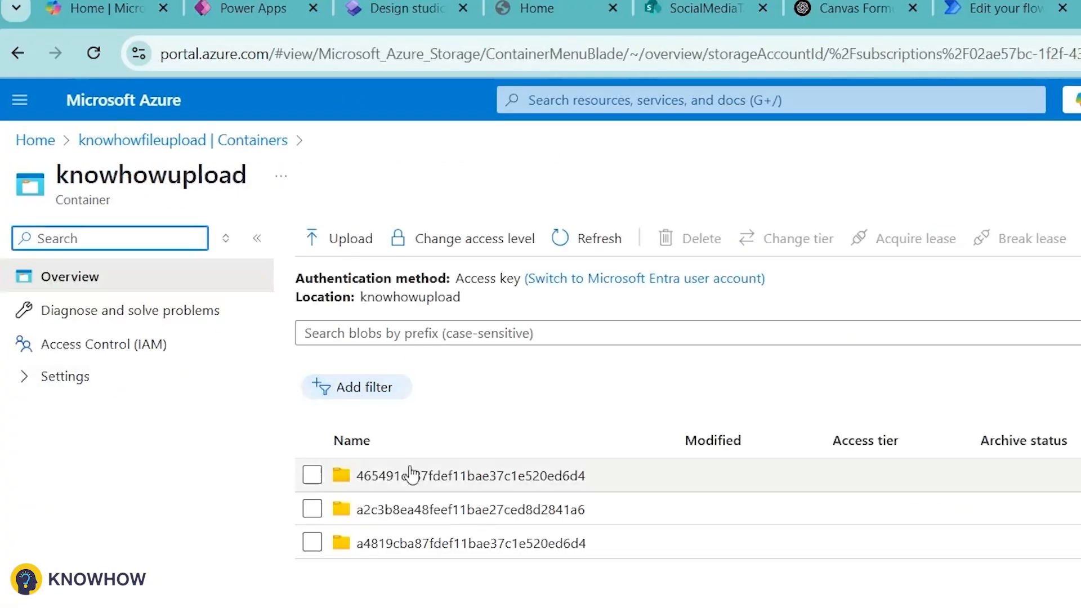
left_click(371, 439)
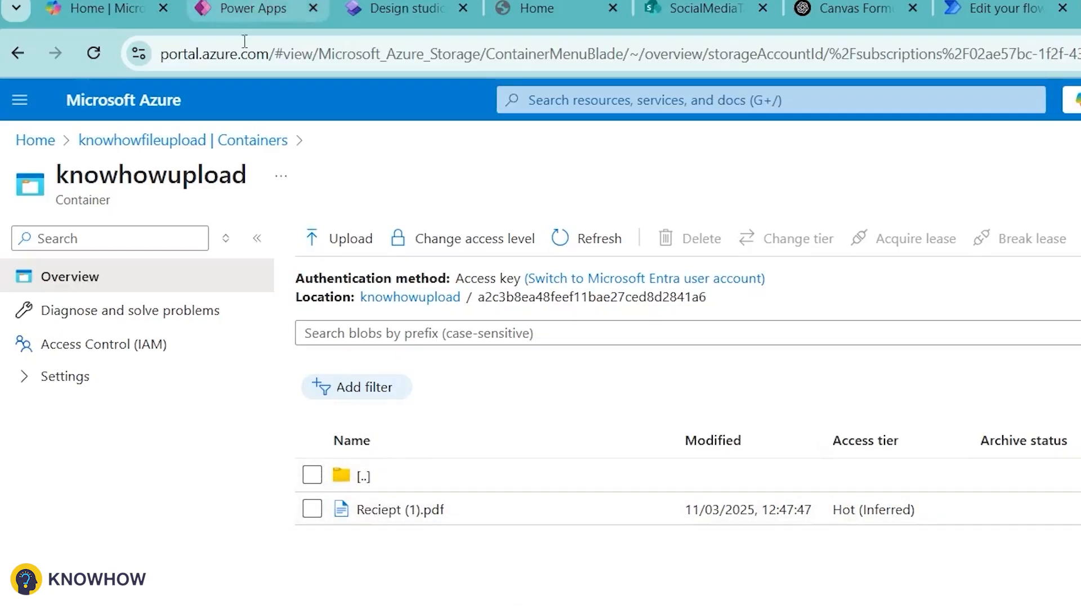
In Power Apps, add a single line of text column named "URL" with the URL format to the KnowhowFileUploads table
left_click(253, 8)
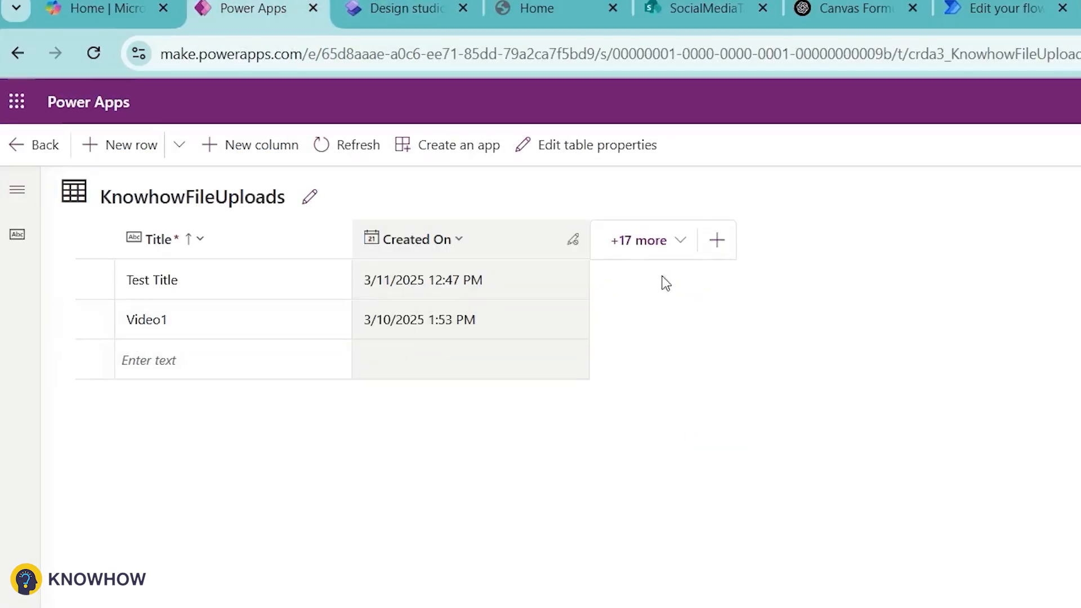
left_click(717, 240)
type("UT")
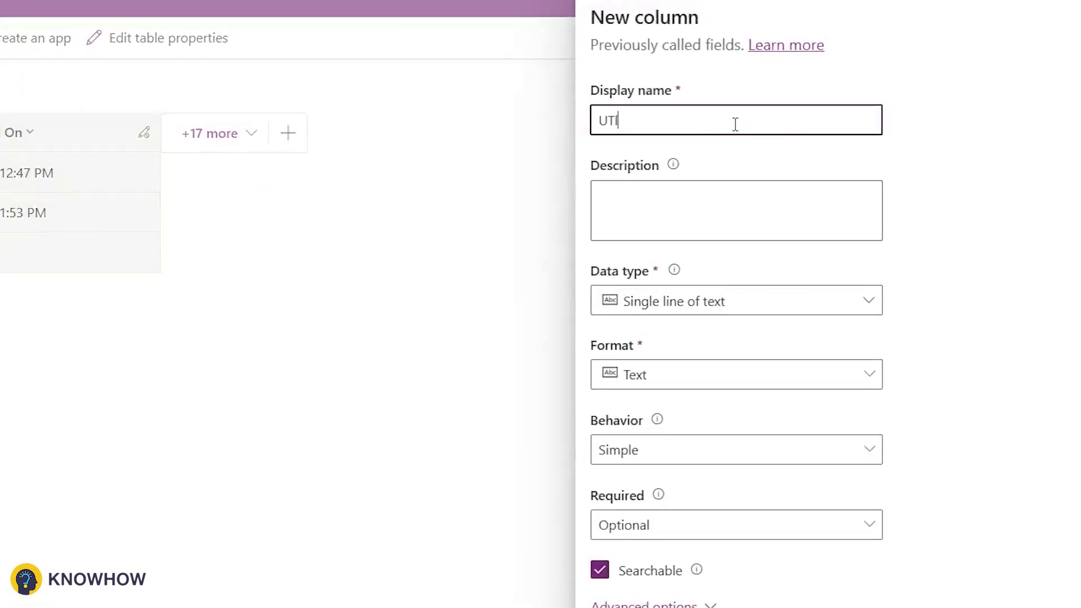
type("RL")
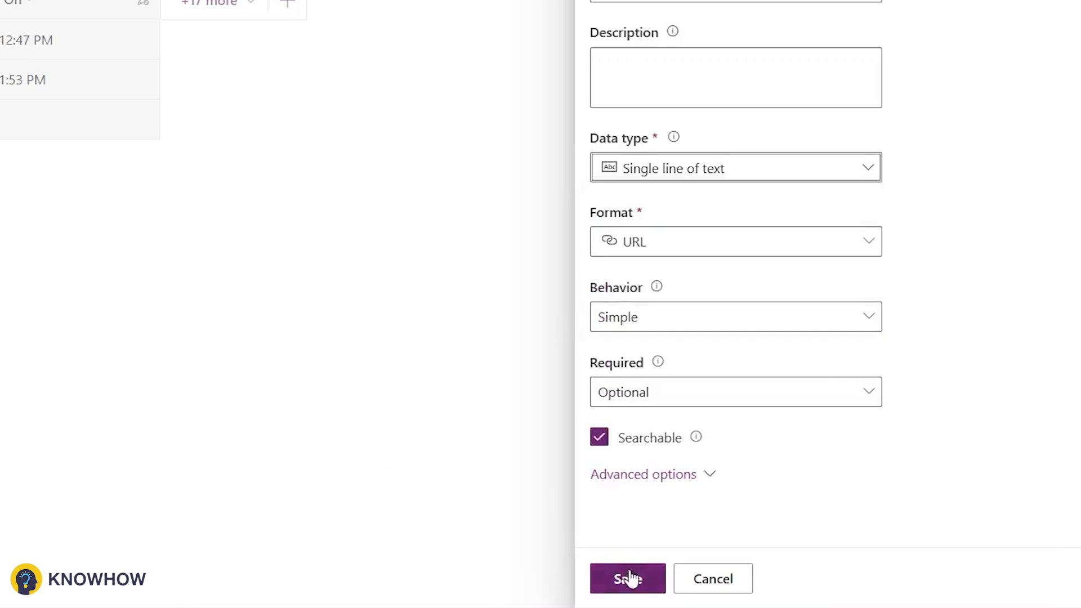
left_click(616, 577)
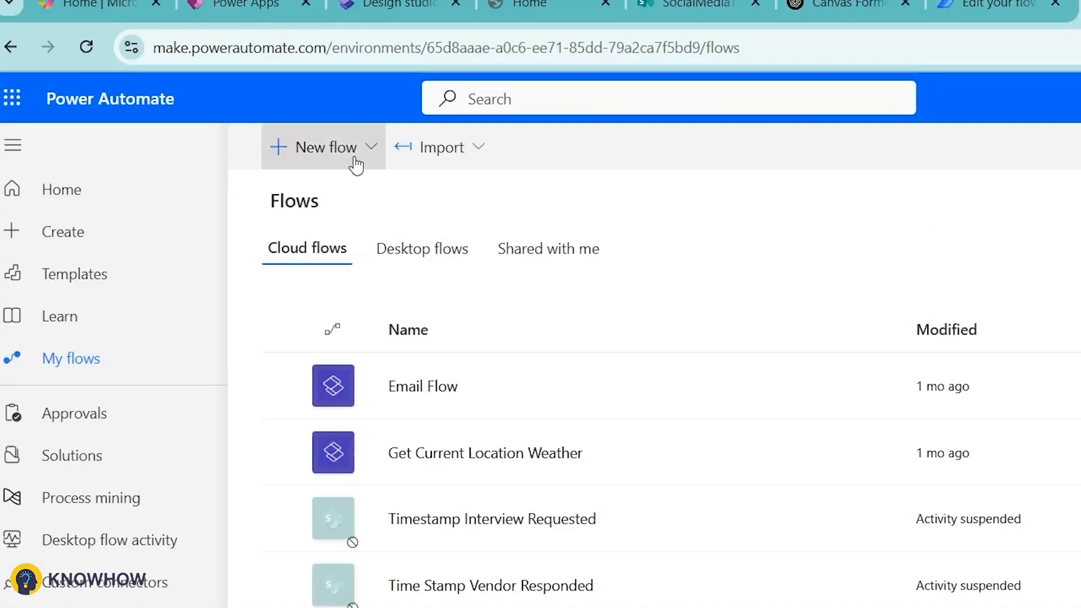
Create an automated cloud flow in Power Automate named "Update Record's URL" with the Dataverse trigger "When a row is added, modified or deleted"
left_click(356, 165)
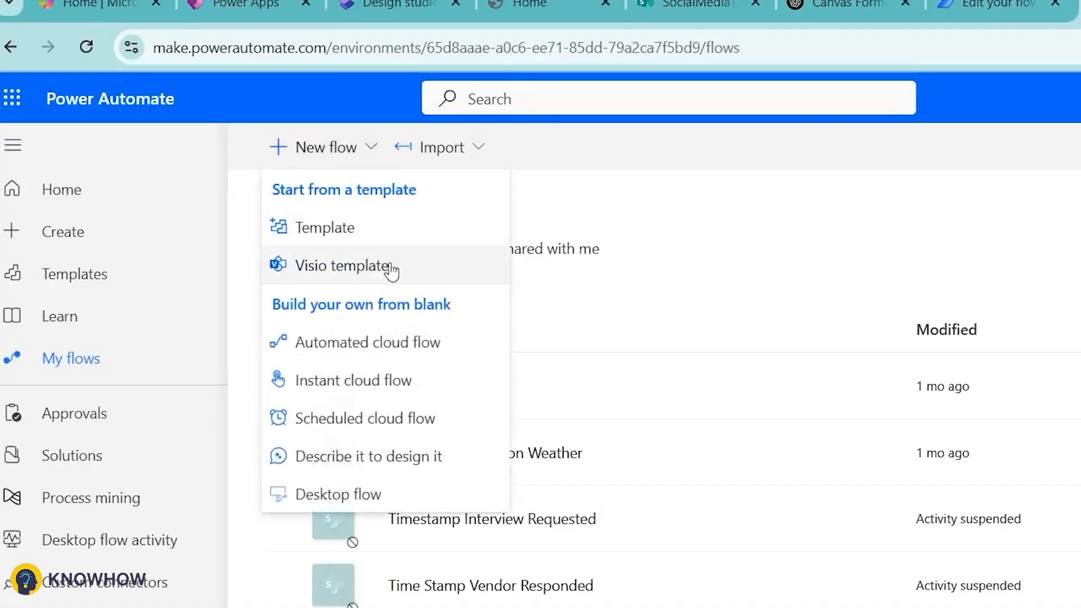
left_click(375, 347)
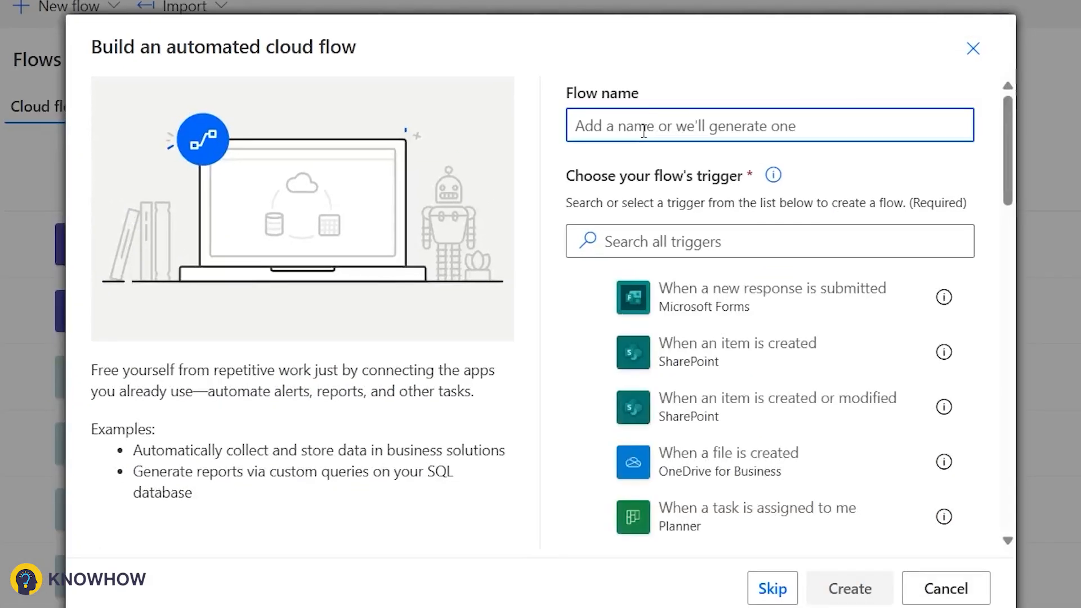
type("Update R")
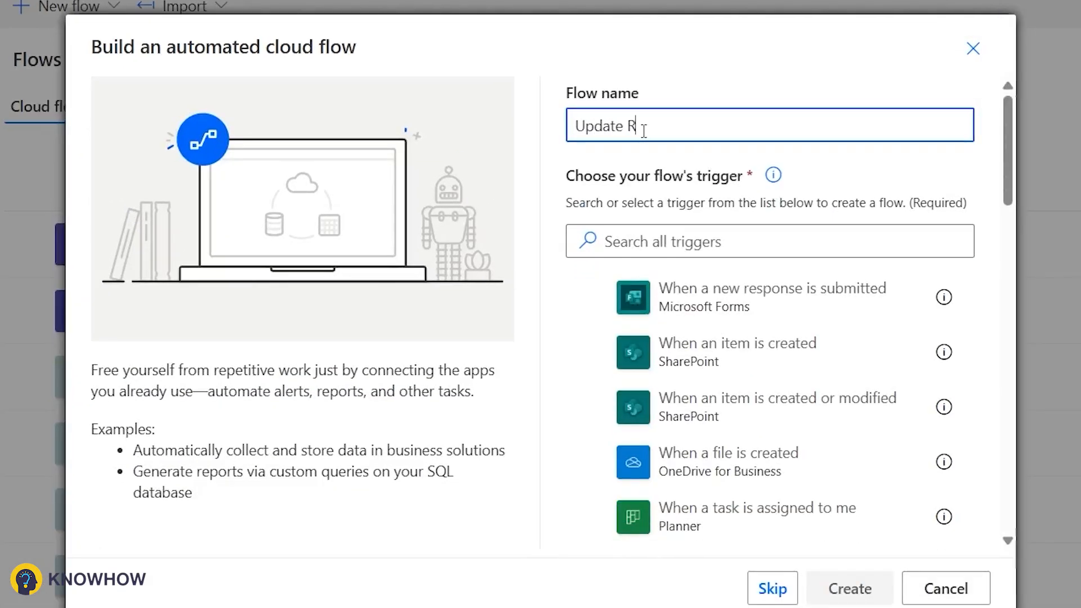
type("ecord's URL")
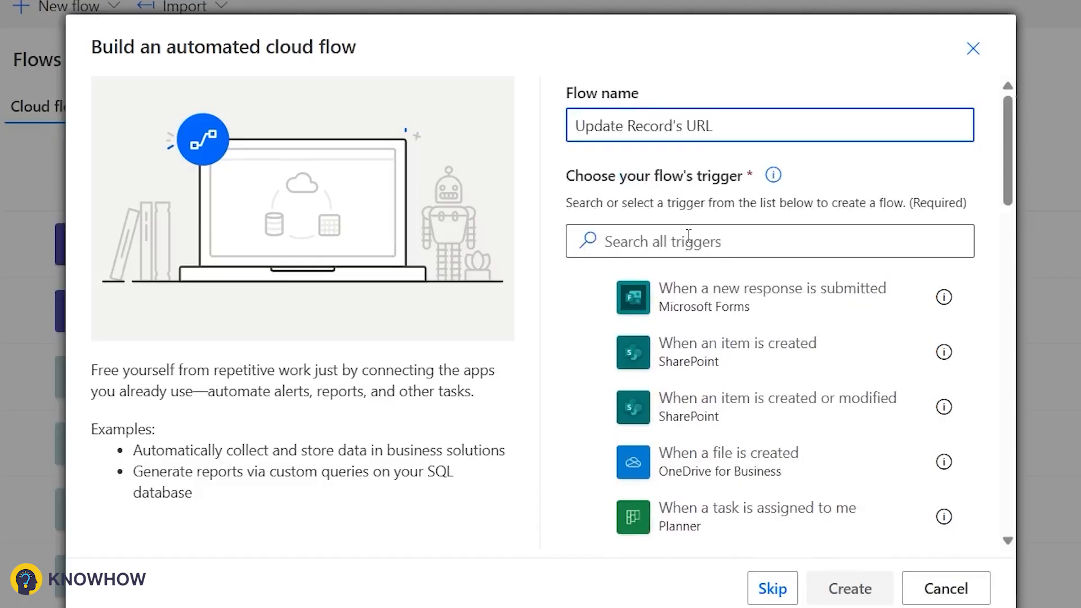
left_click(700, 242)
type("Dataverse")
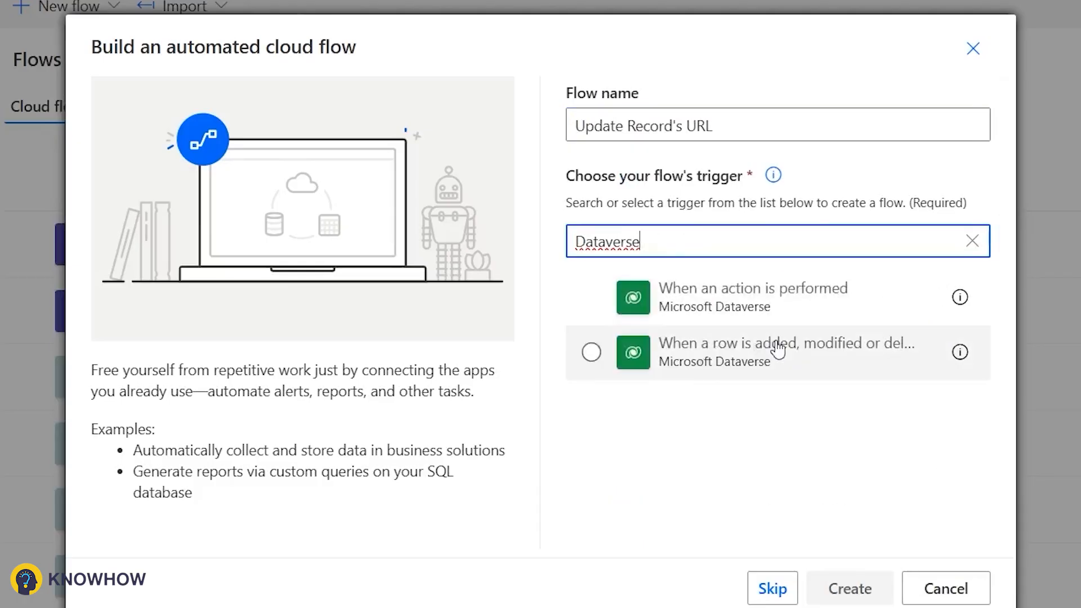
left_click(760, 369)
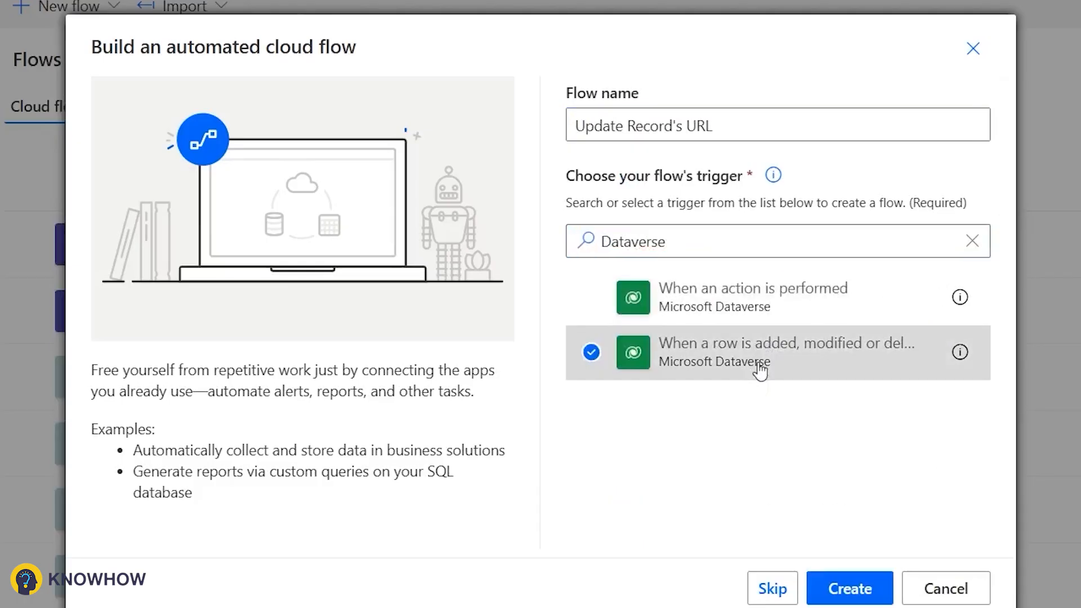
left_click(839, 589)
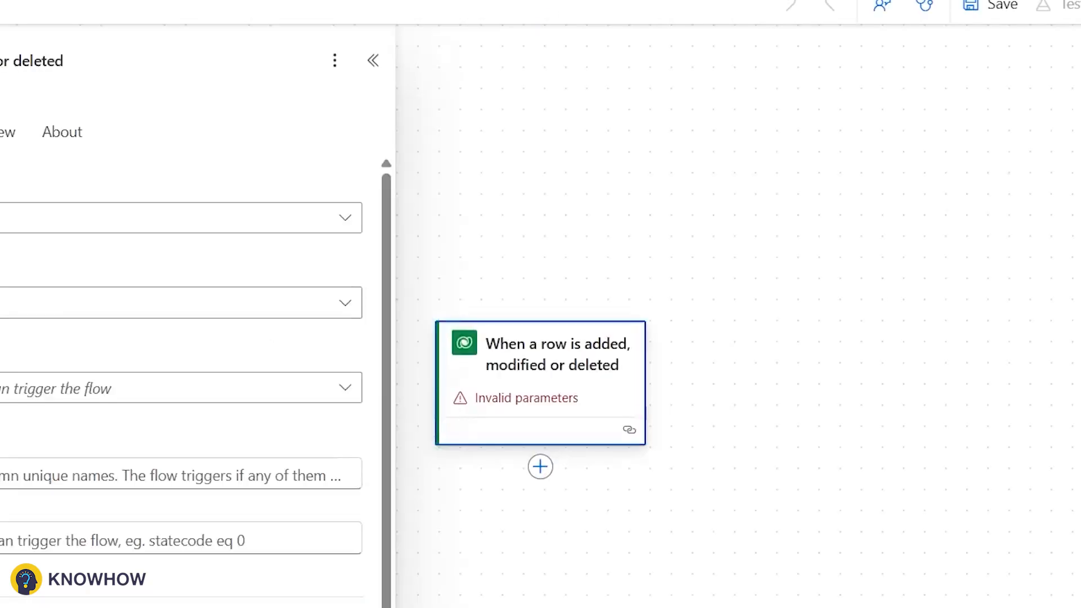
Configure the trigger with change type Added, table KnowhowFileUploads and scope Organization, and collapse its settings
left_click(85, 246)
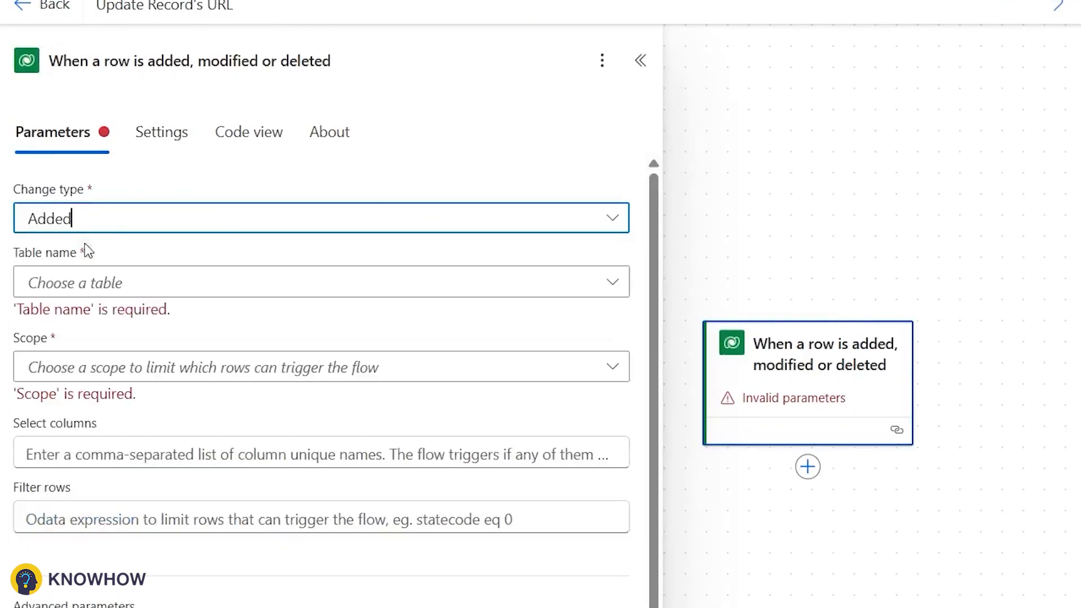
left_click(374, 279)
type("kn")
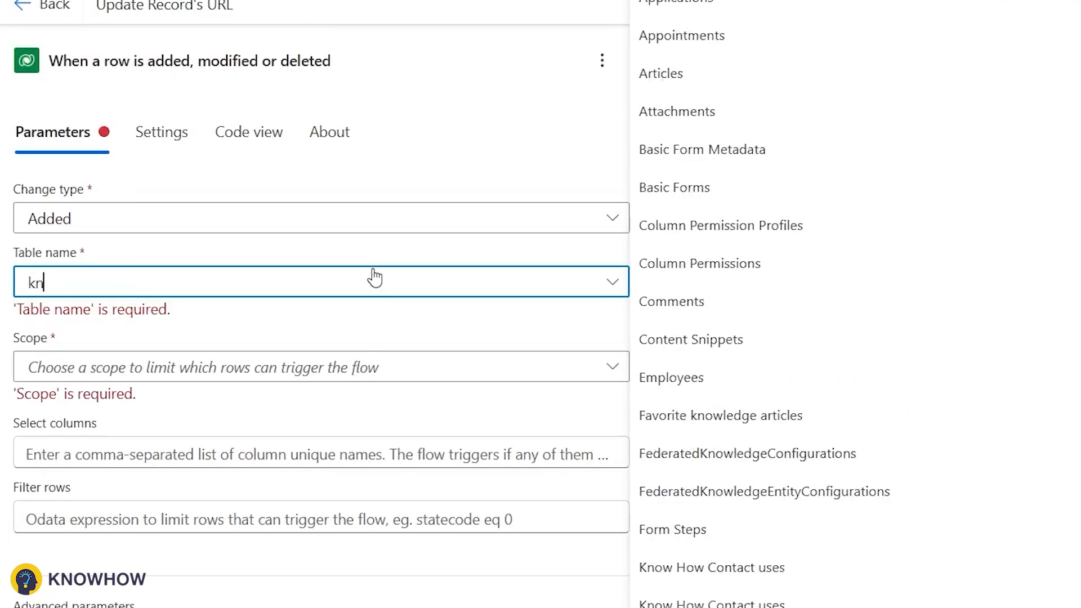
type("owhowfil")
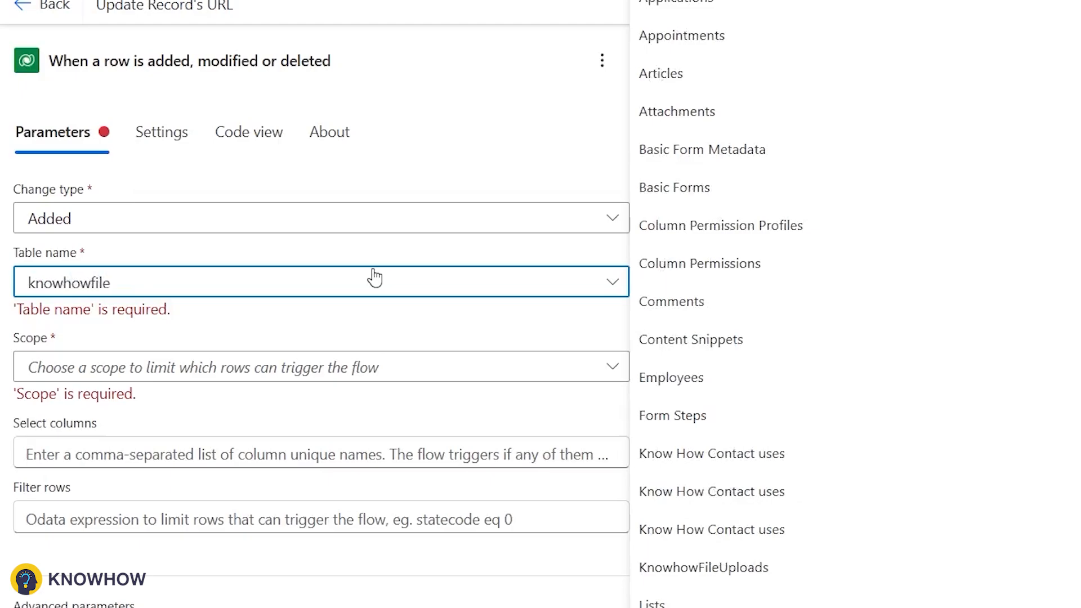
type("e")
left_click(693, 260)
left_click(224, 365)
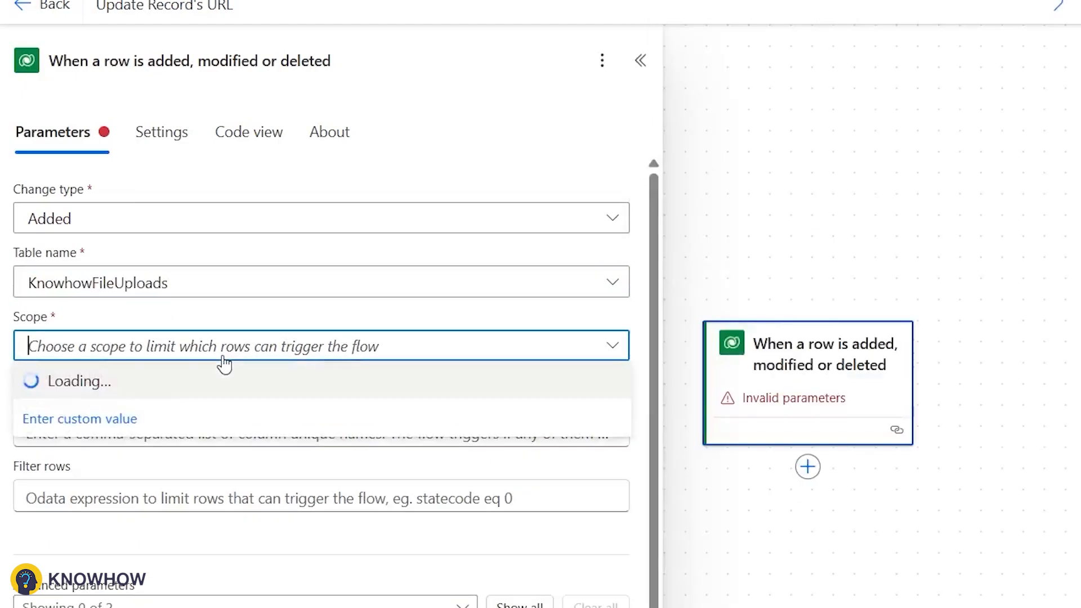
left_click(141, 400)
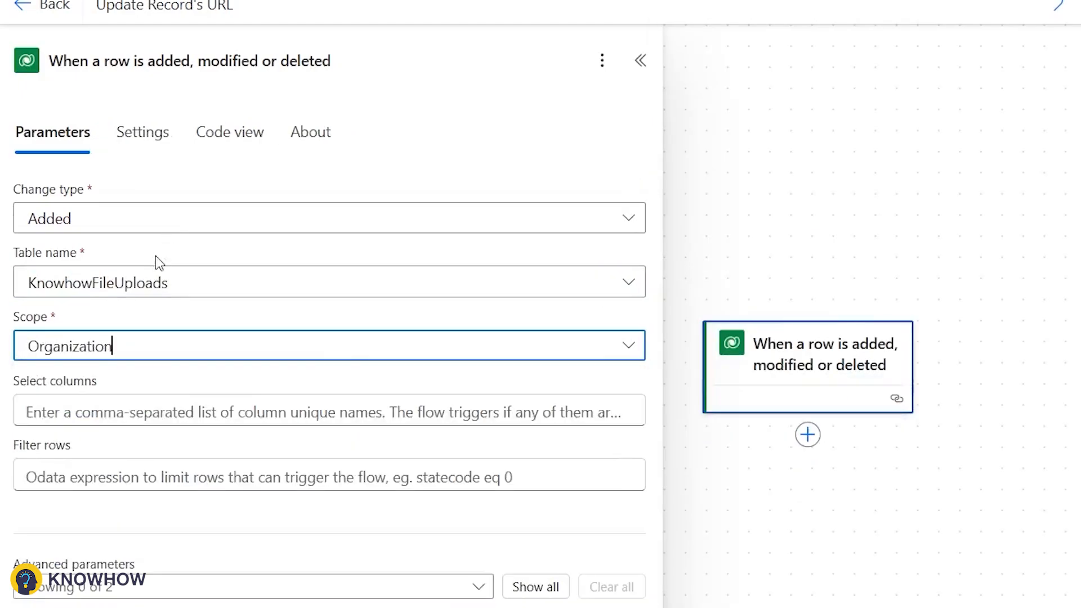
left_click(638, 58)
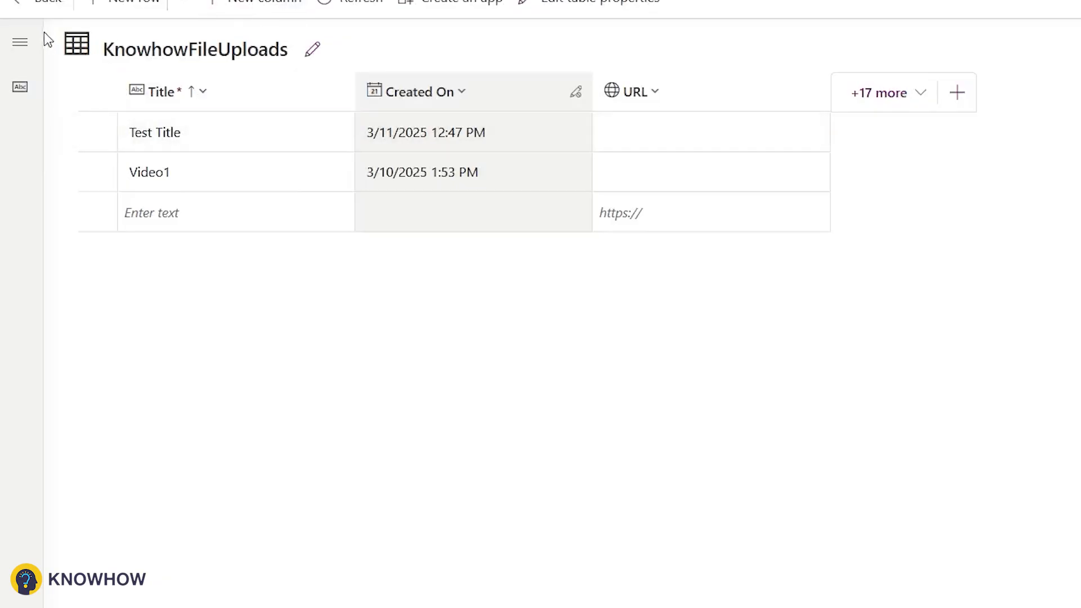
In Power Apps, search all tables for the annotation table and open the Note table
left_click(43, 29)
scroll(642, 405, "down", 8)
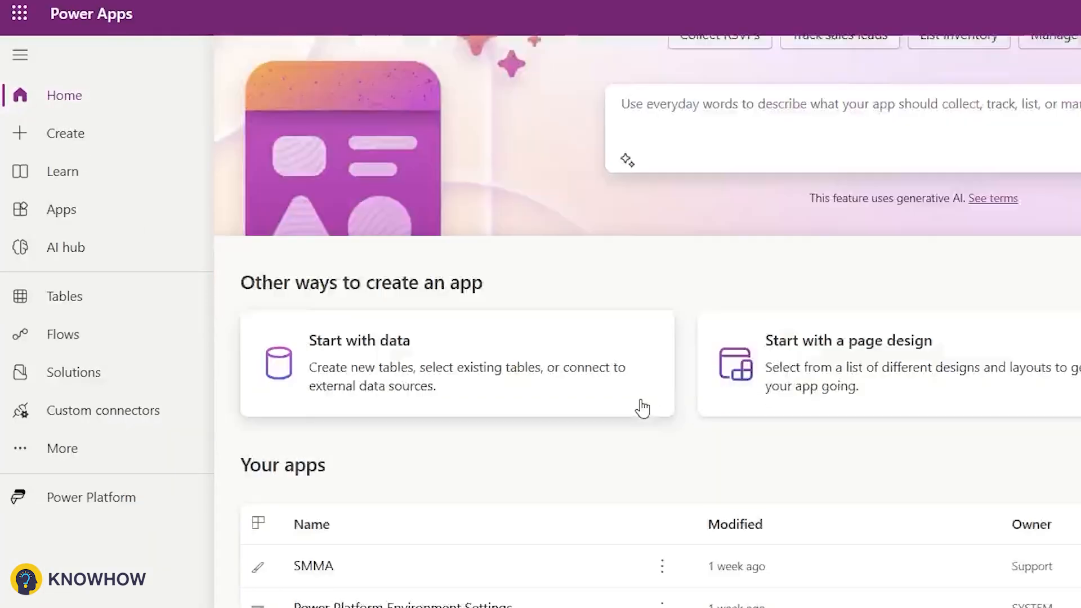
left_click(90, 293)
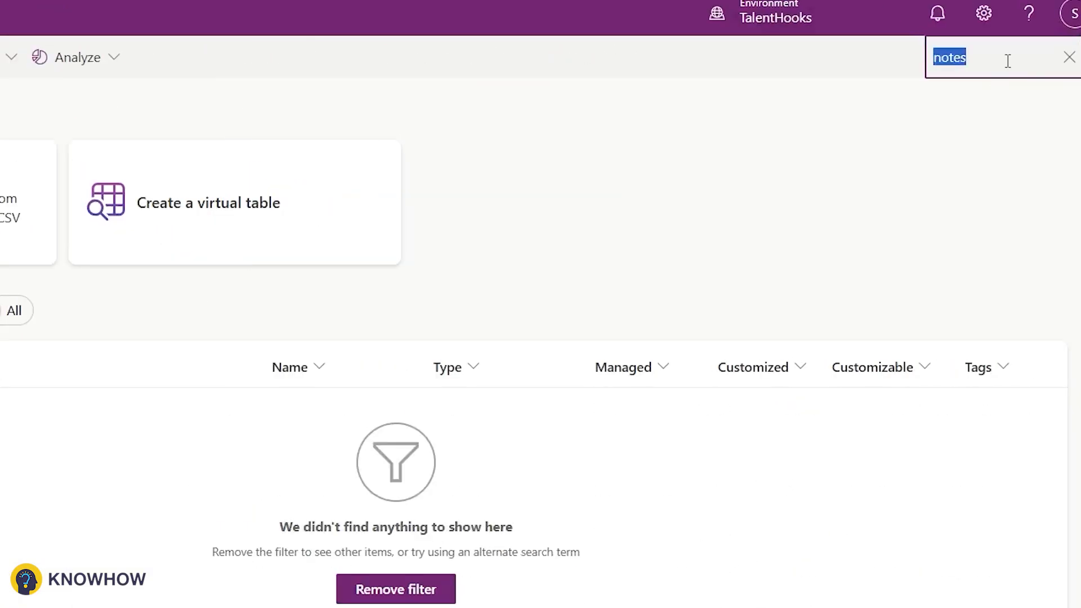
type("Ann")
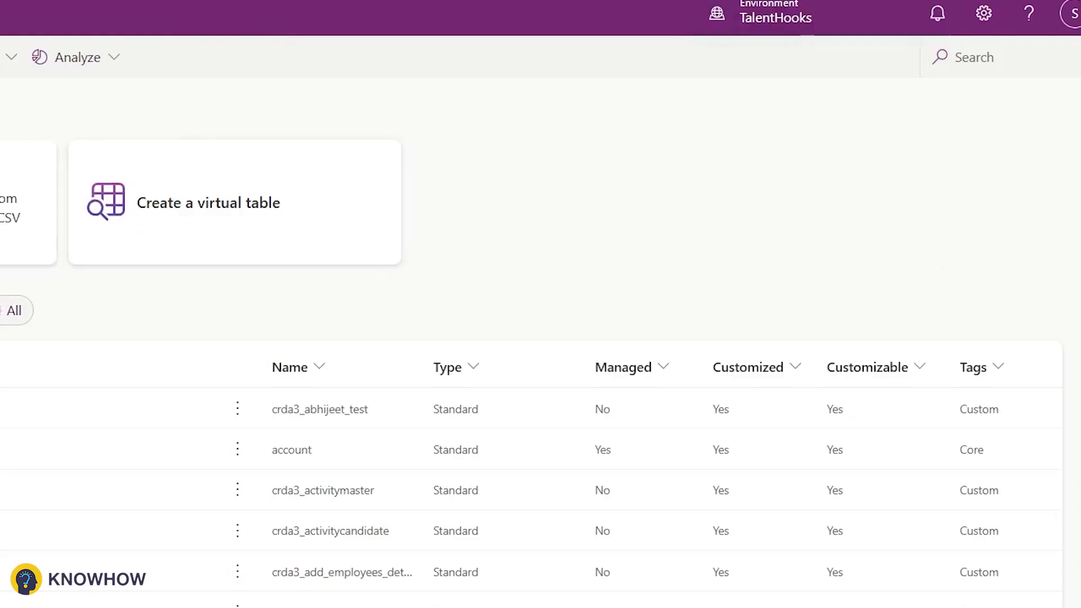
left_click(18, 315)
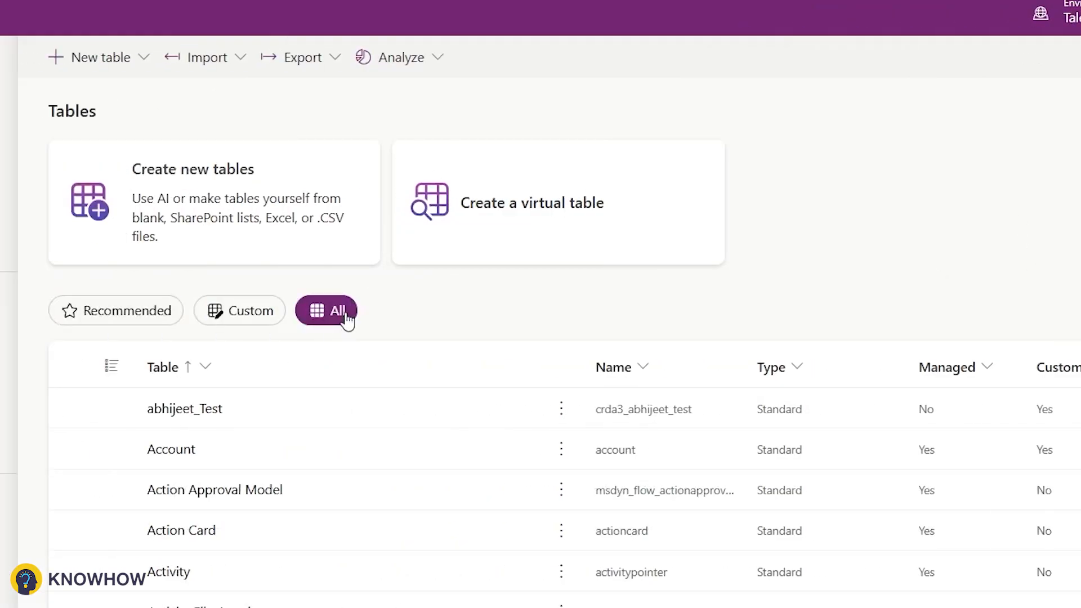
type("n")
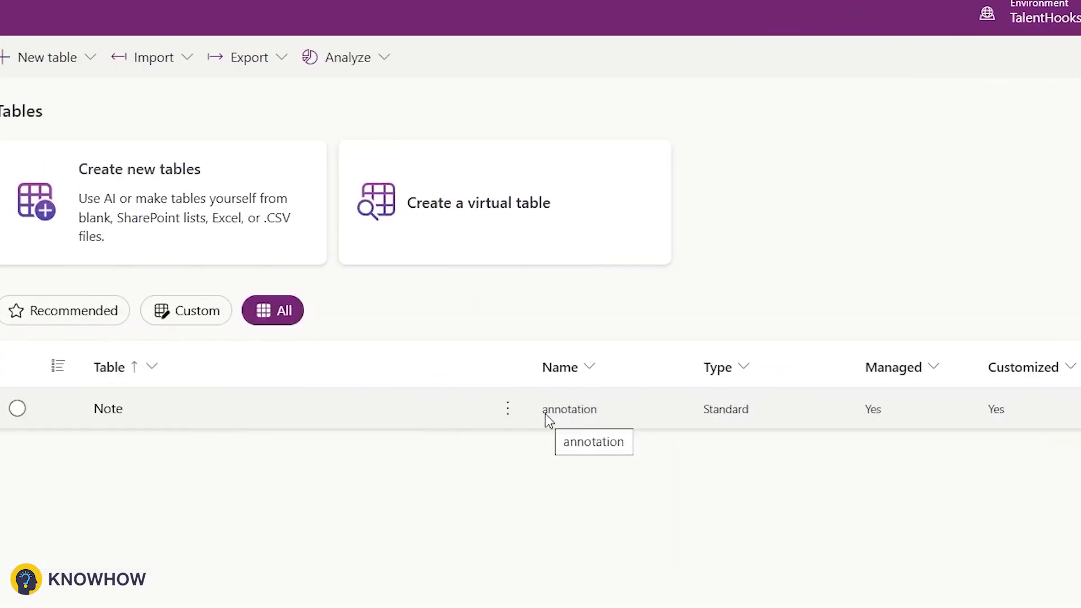
left_click(507, 409)
left_click(571, 486)
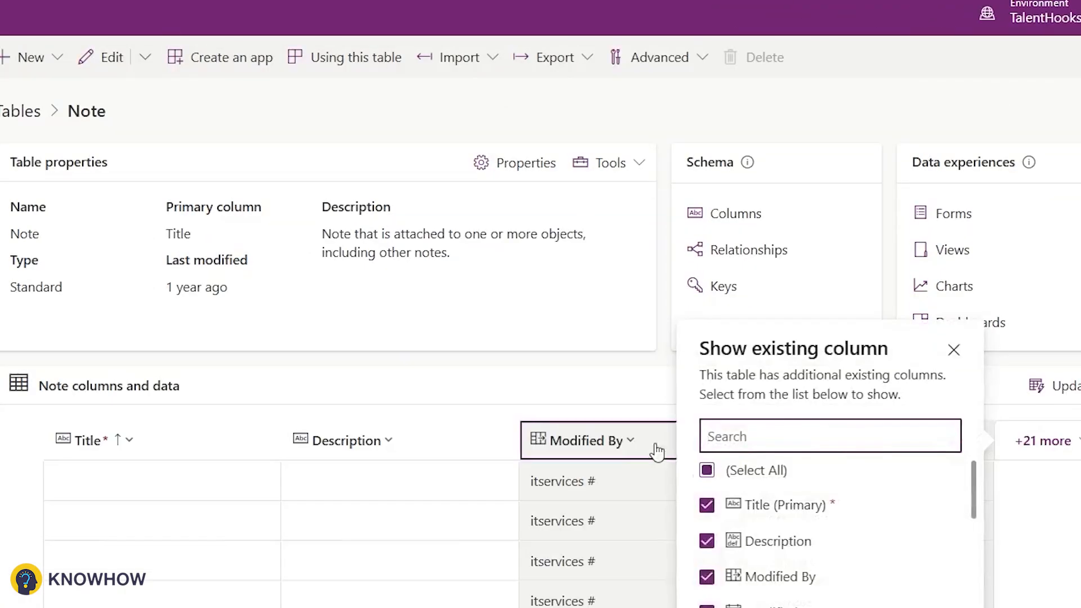
Show the Created On and Record Created On columns in the Note table and sort its rows by Created On in descending order
left_click(668, 436)
type("v")
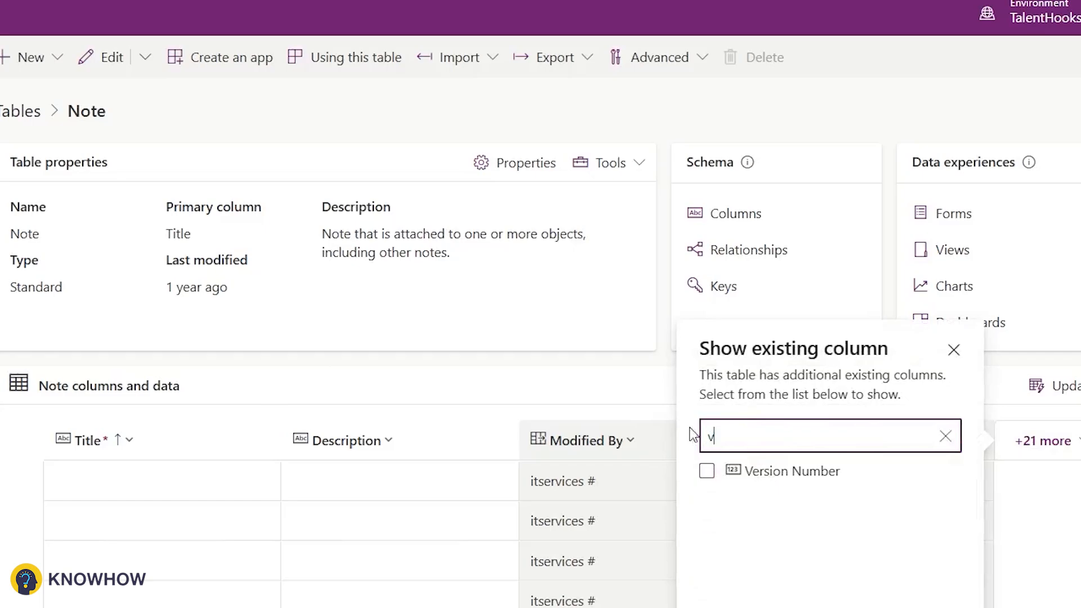
key("BackSpace")
type("create")
left_click(527, 578)
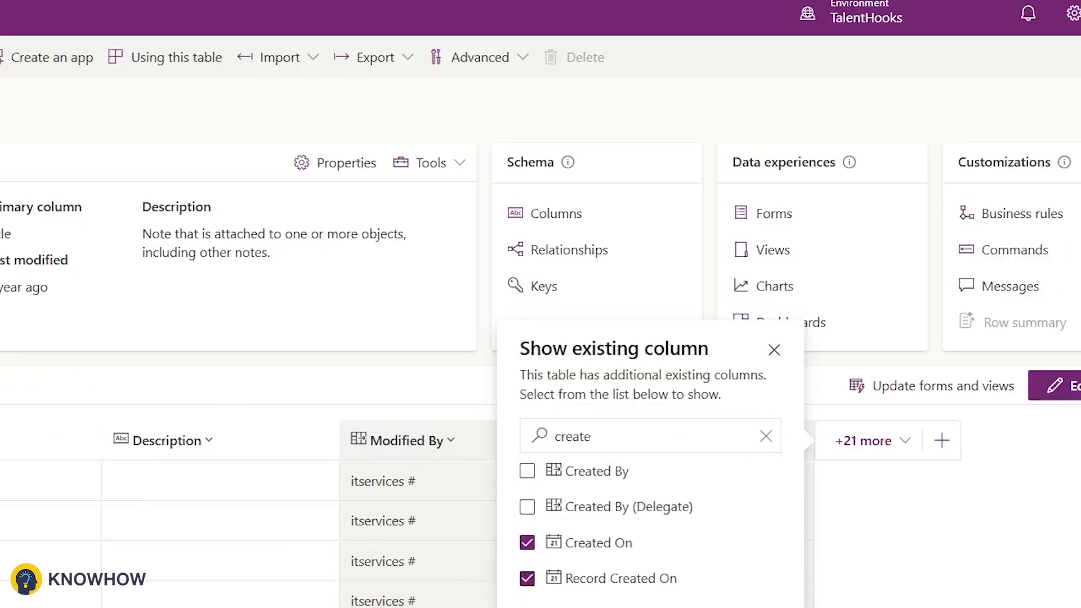
left_click(541, 606)
left_click(879, 441)
left_click(896, 606)
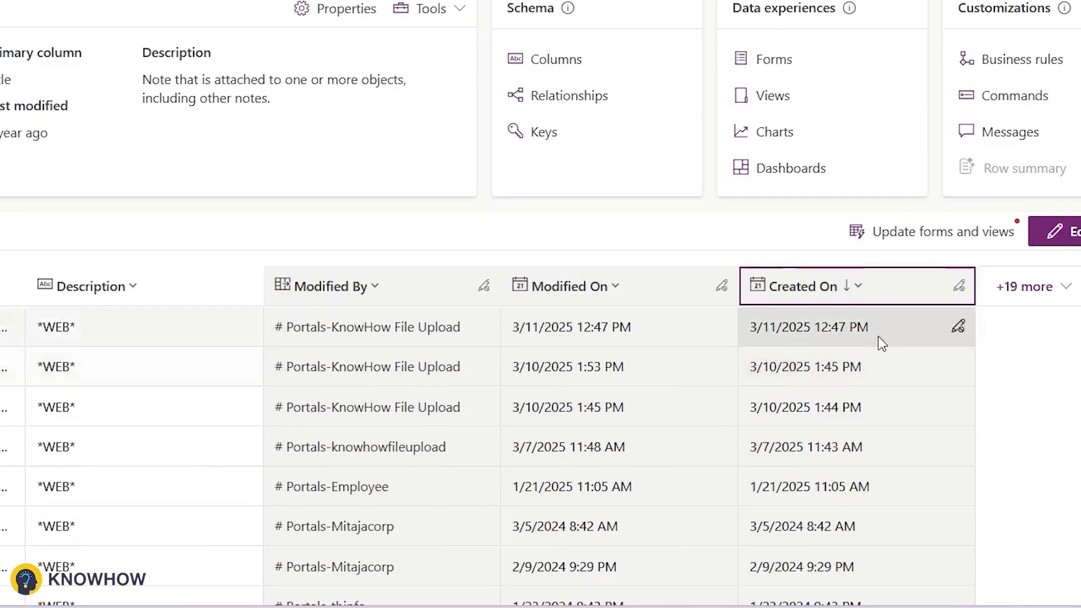
Show the existing Document and File Name columns in the Note table's data as well
scroll(1022, 534, "down", 3)
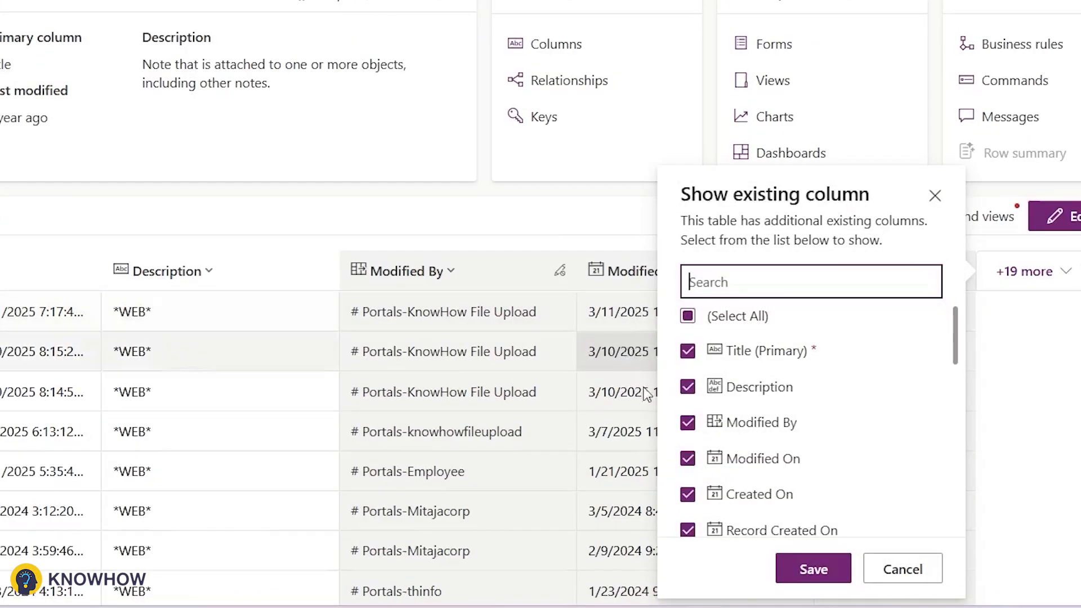
scroll(696, 462, "down", 3)
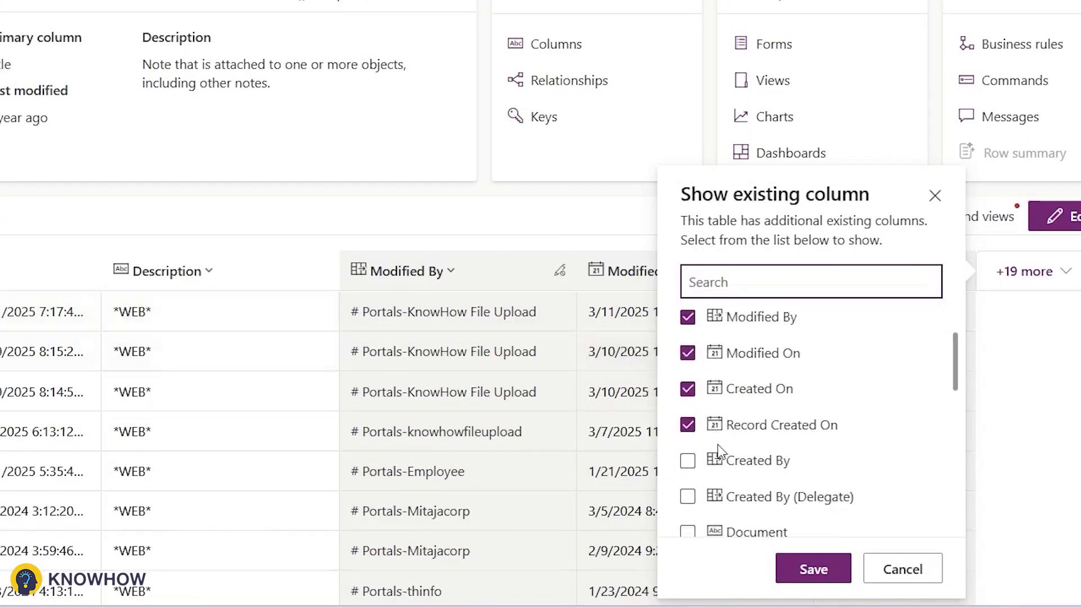
scroll(697, 462, "down", 3)
scroll(707, 475, "up", 3)
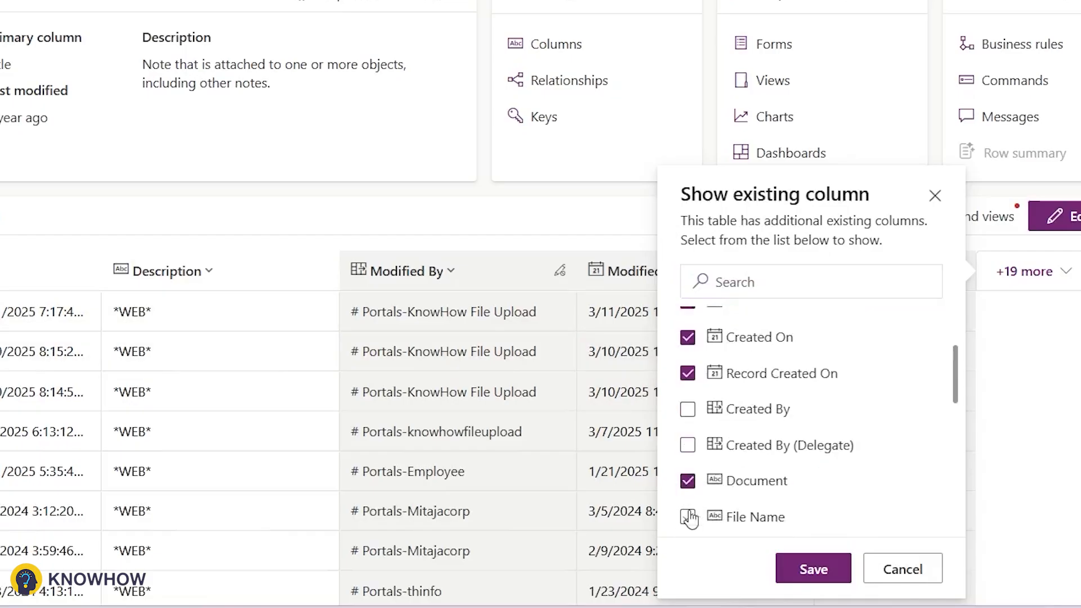
left_click(687, 517)
left_click(791, 569)
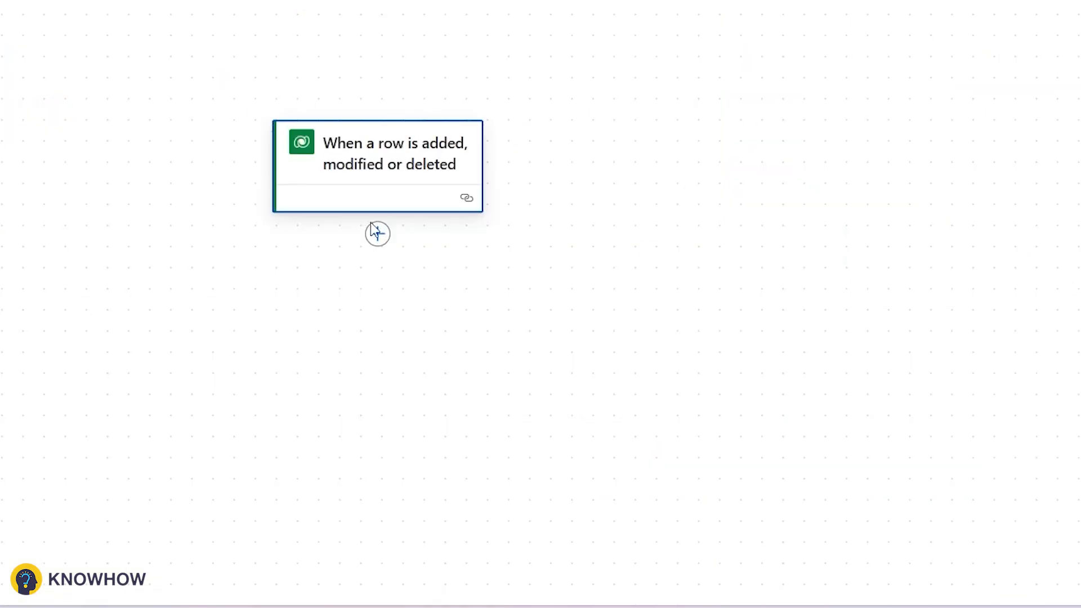
In the Power Automate flow, add a Dataverse List rows action after the trigger and rename it "List rows Notes"
left_click(390, 247)
type("List")
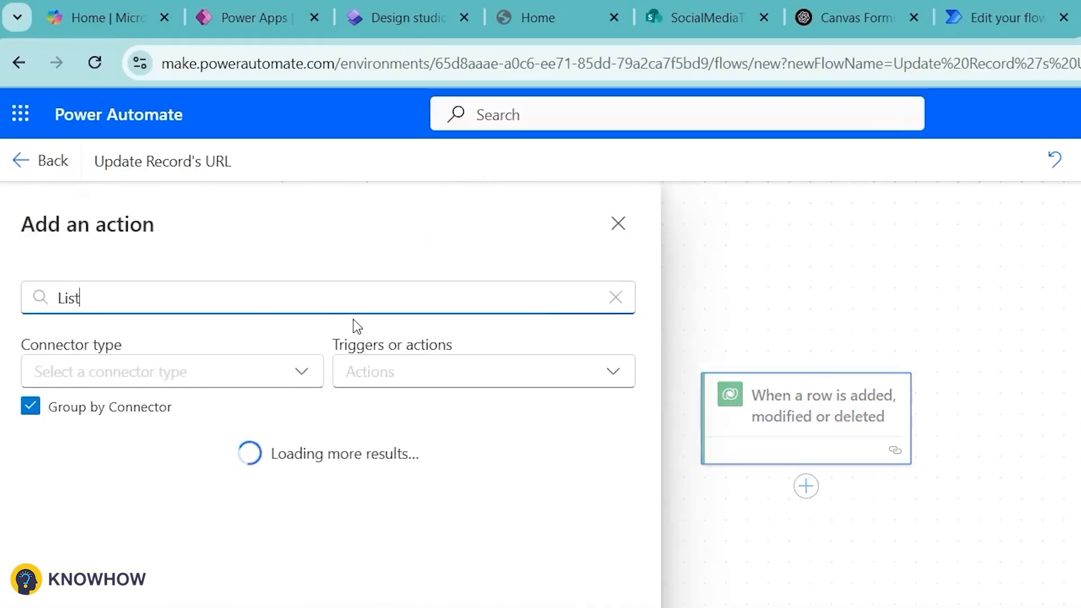
type(" Rows")
left_click(111, 450)
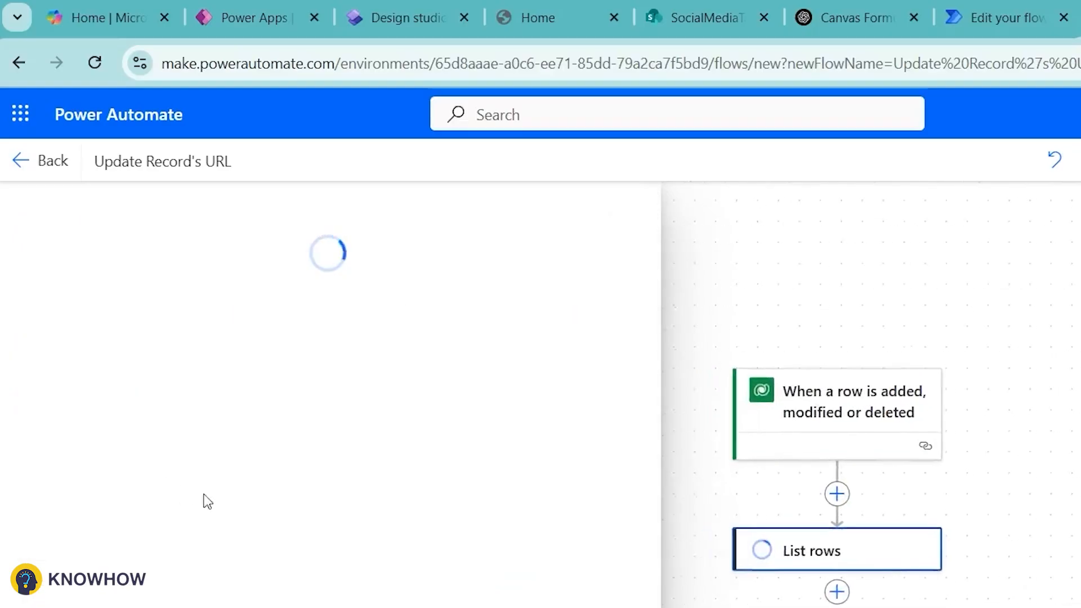
left_click(180, 216)
type("Not")
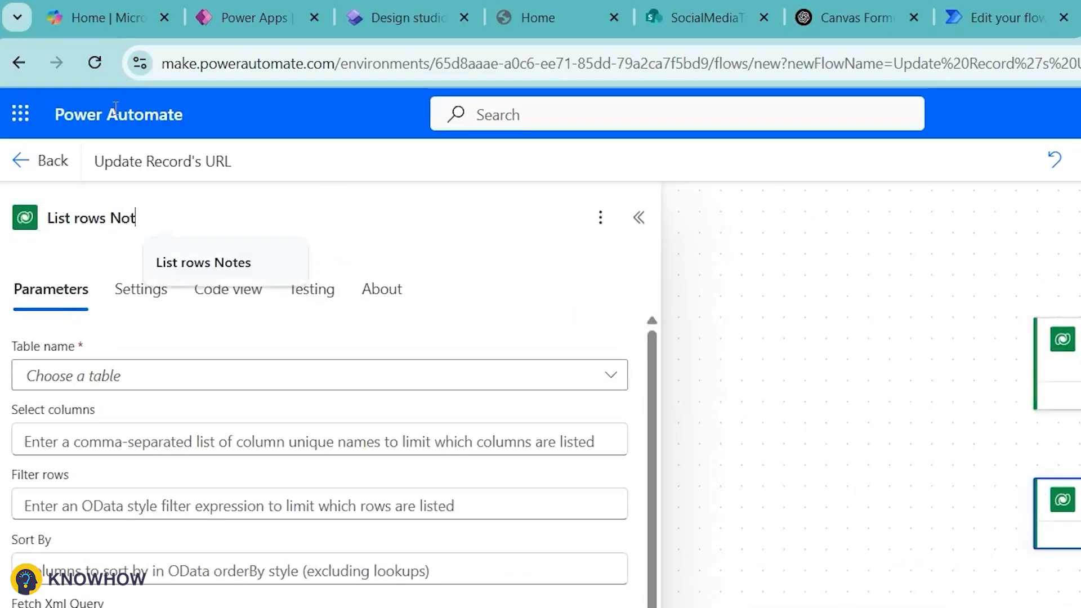
type("es")
Set the List rows Notes table to Notes and filter rows with _objectid_value eq '', inserting the trigger's KnowhowFileUpload identifier between the quotes
left_click(145, 376)
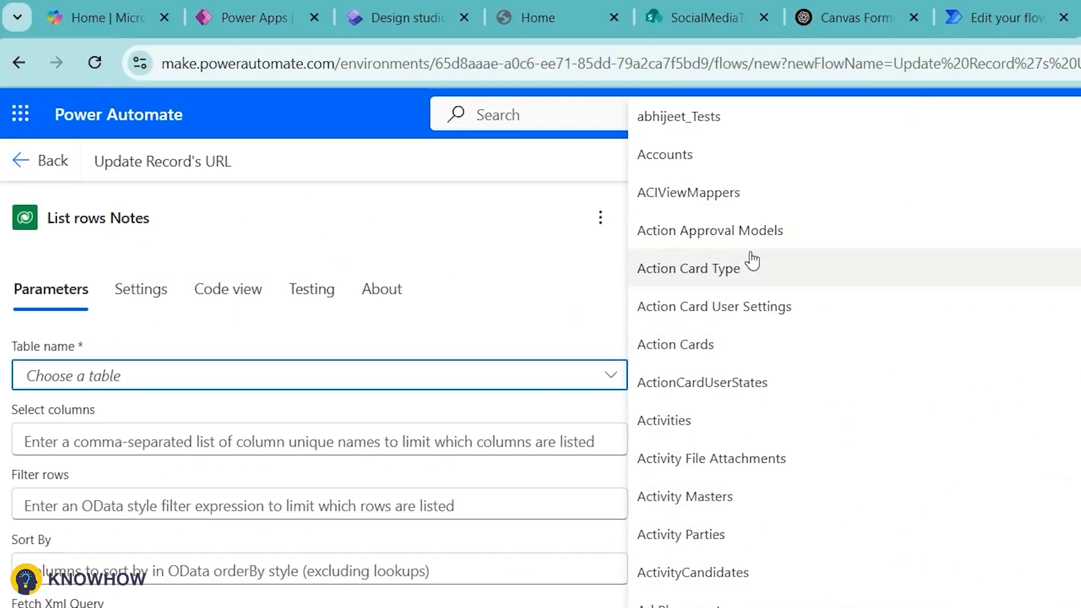
type("Notes")
key("Return")
left_click(45, 499)
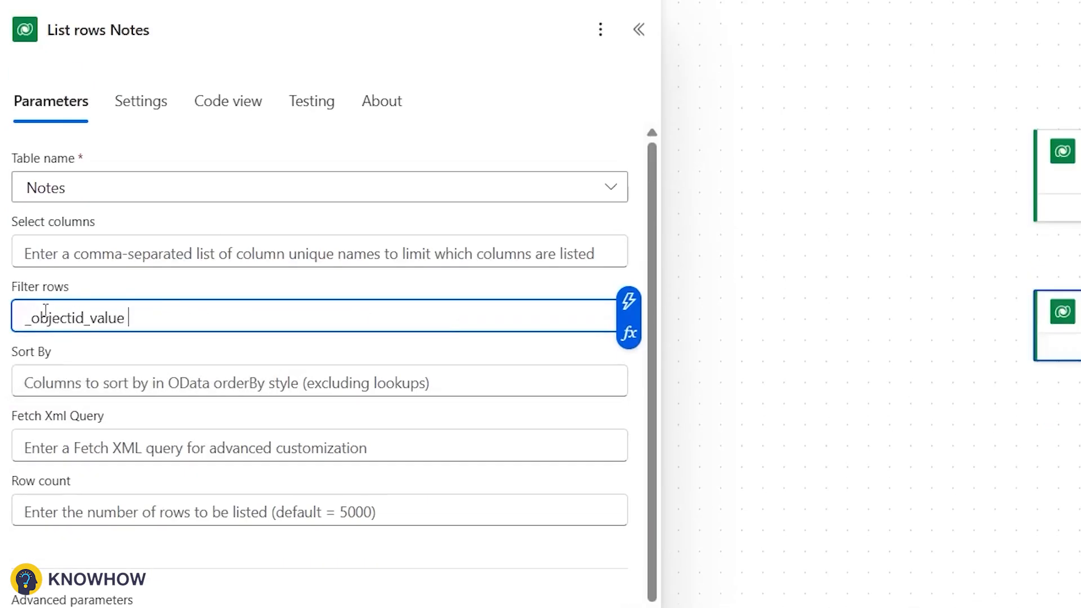
type("'")
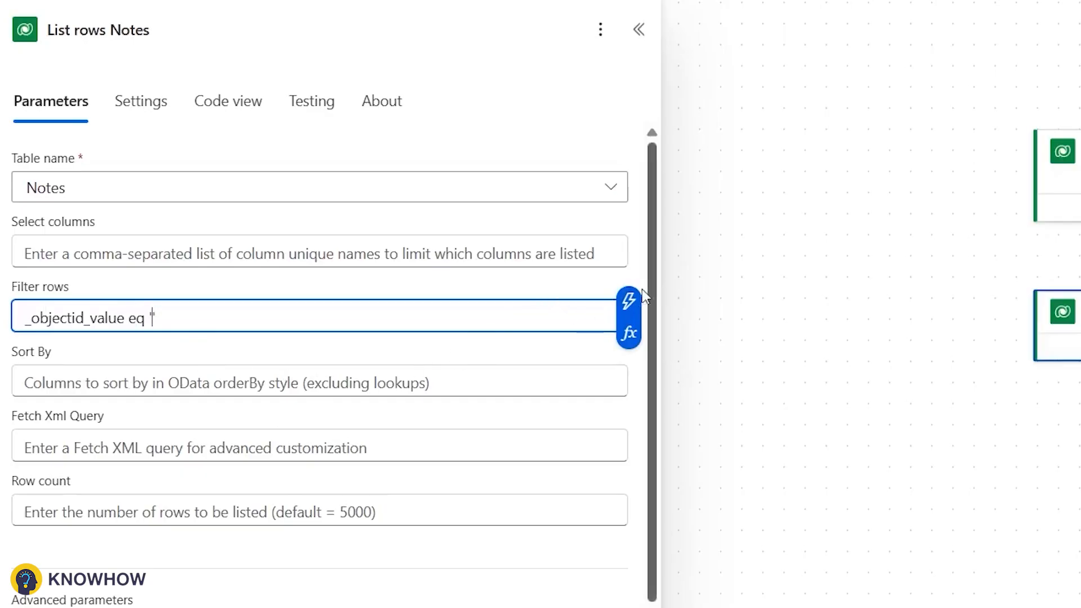
left_click(629, 301)
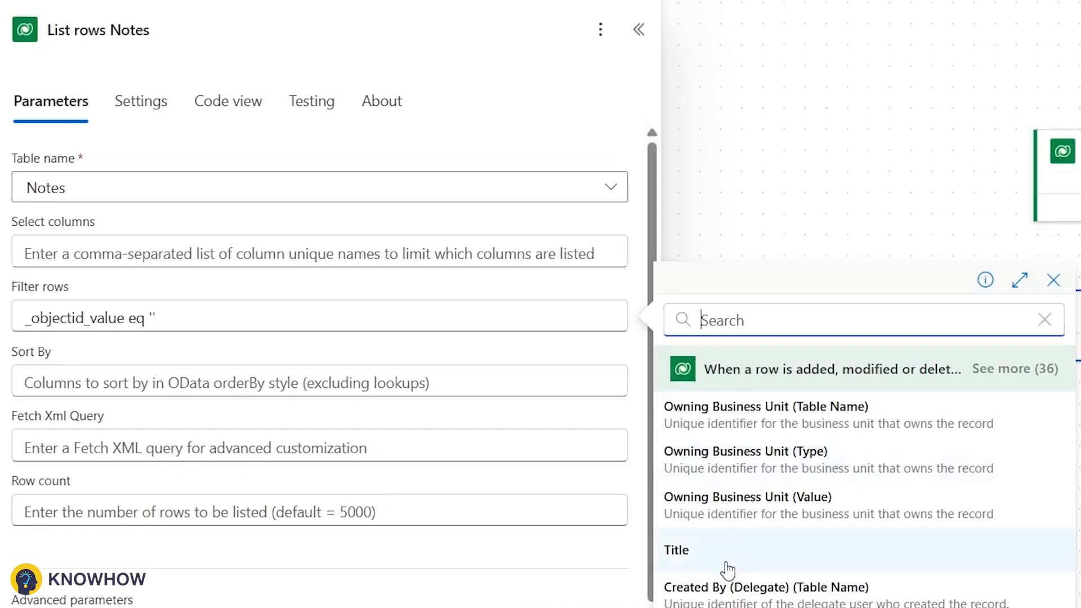
type("know")
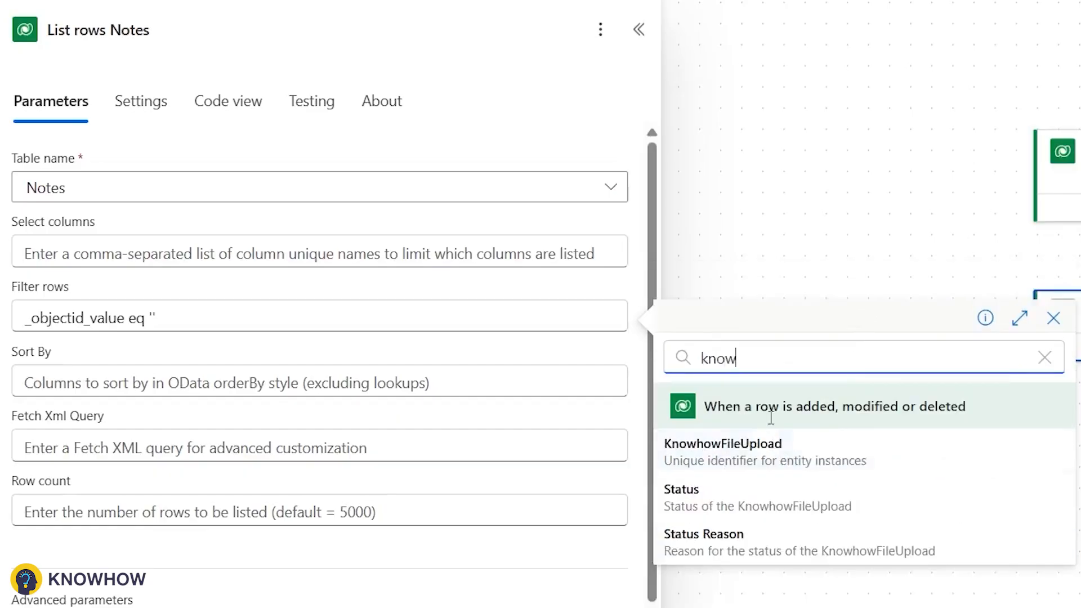
left_click(769, 452)
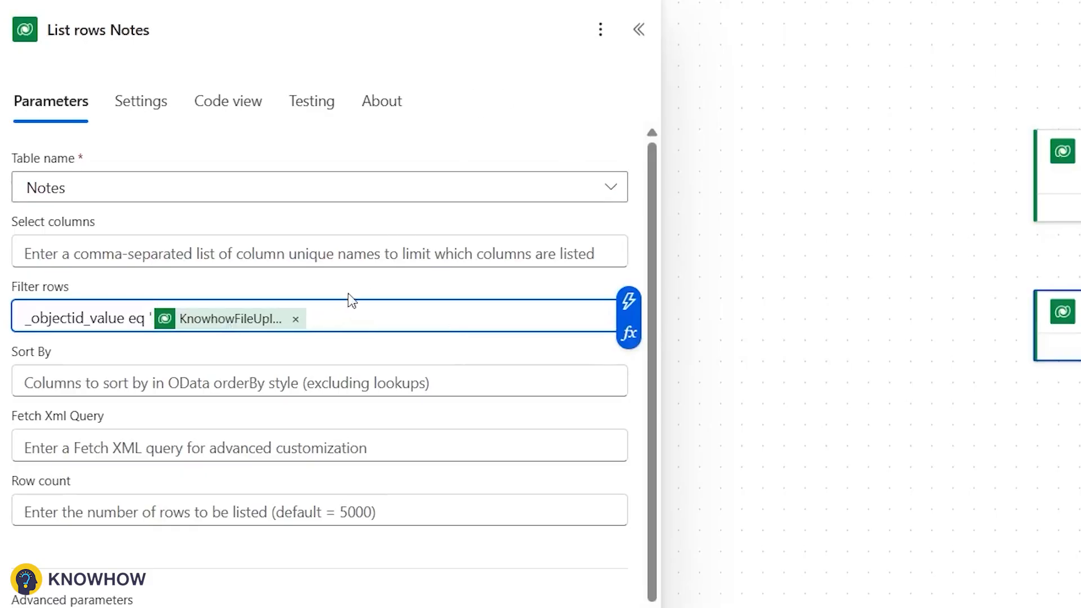
Add a Dataverse action that gets a row by its ID after List rows Notes and rename it "Get row Note"
scroll(350, 299, "down", 1)
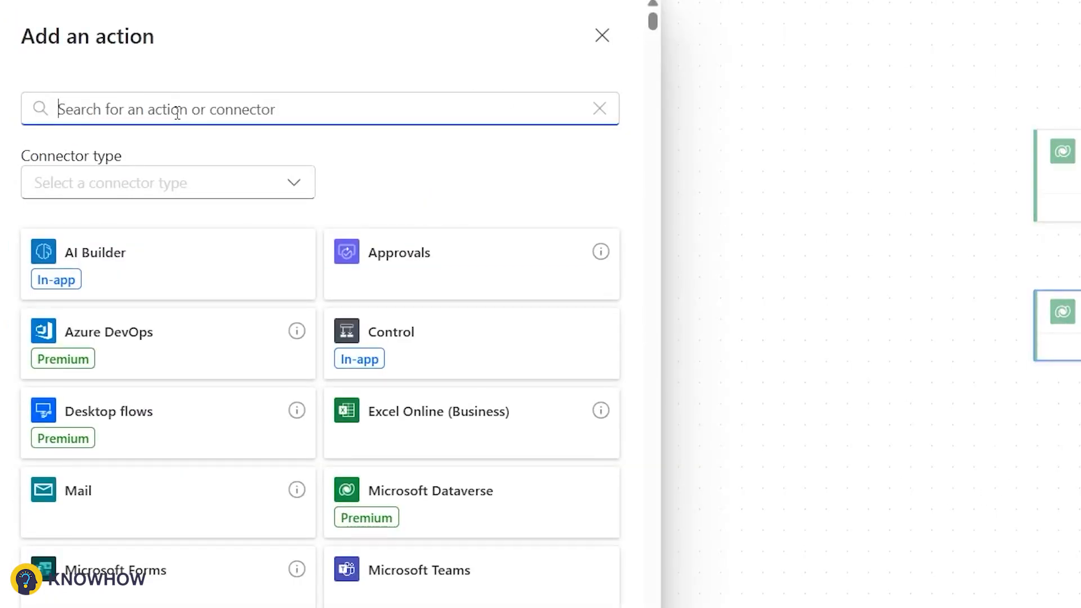
type("Get")
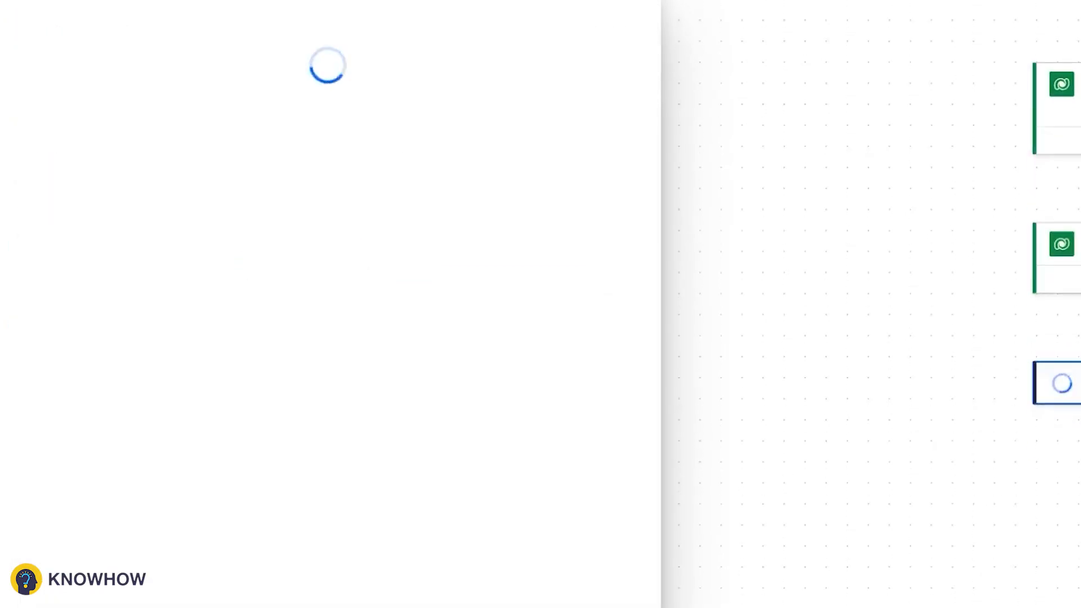
left_click_drag(150, 29, 87, 15)
key("BackSpace")
type("r")
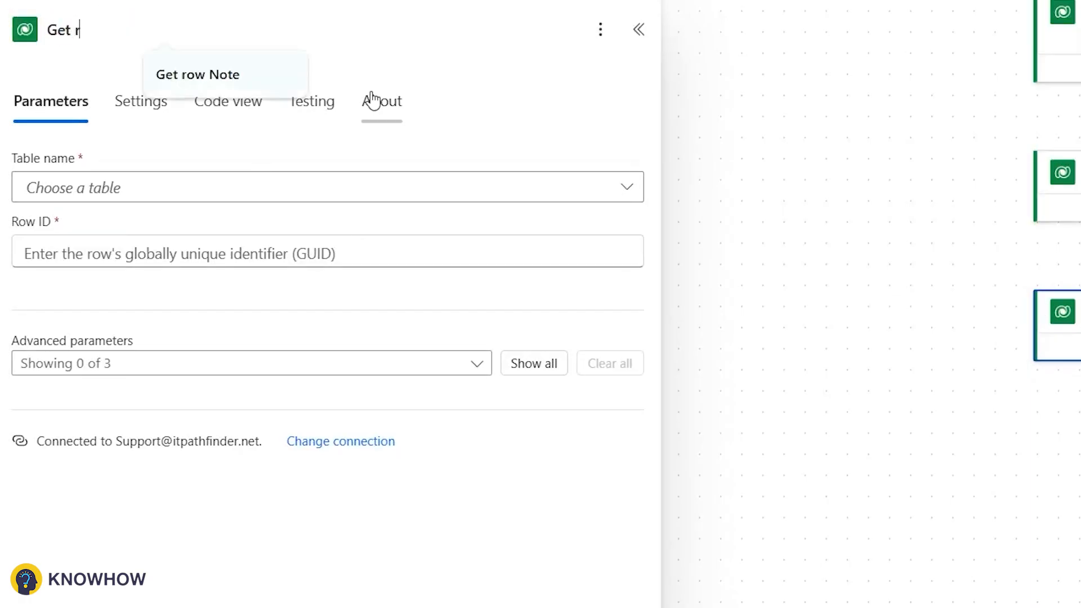
type("ow Note")
Set the Get row Note table to Notes and write the Row ID expression first(body('List_rows_Notes')?['value'])?['anotationid']
left_click(379, 185)
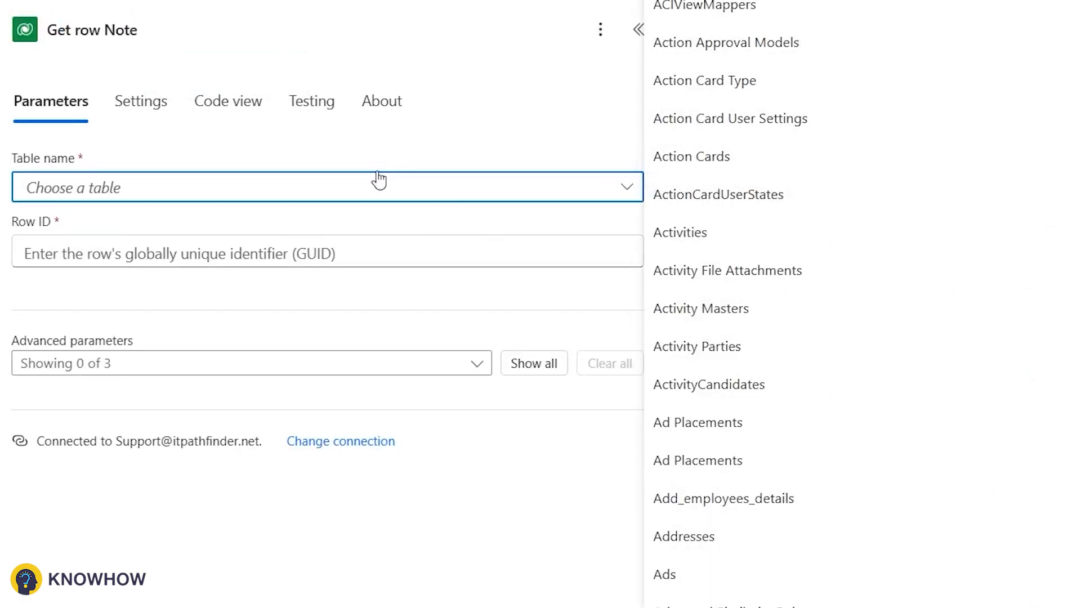
type("Notes")
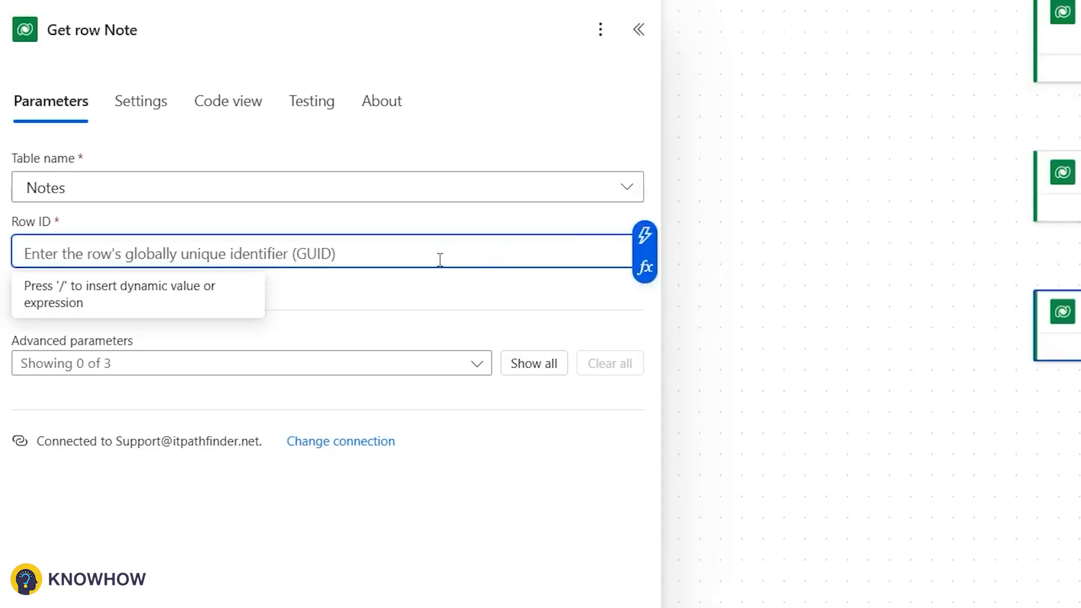
left_click(645, 269)
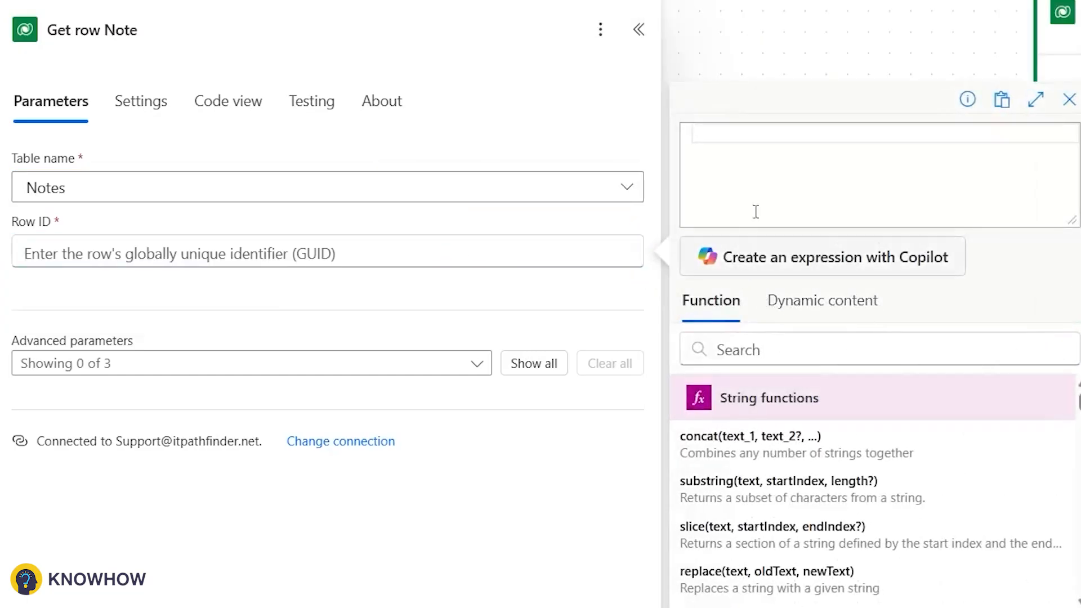
type("first(body(")
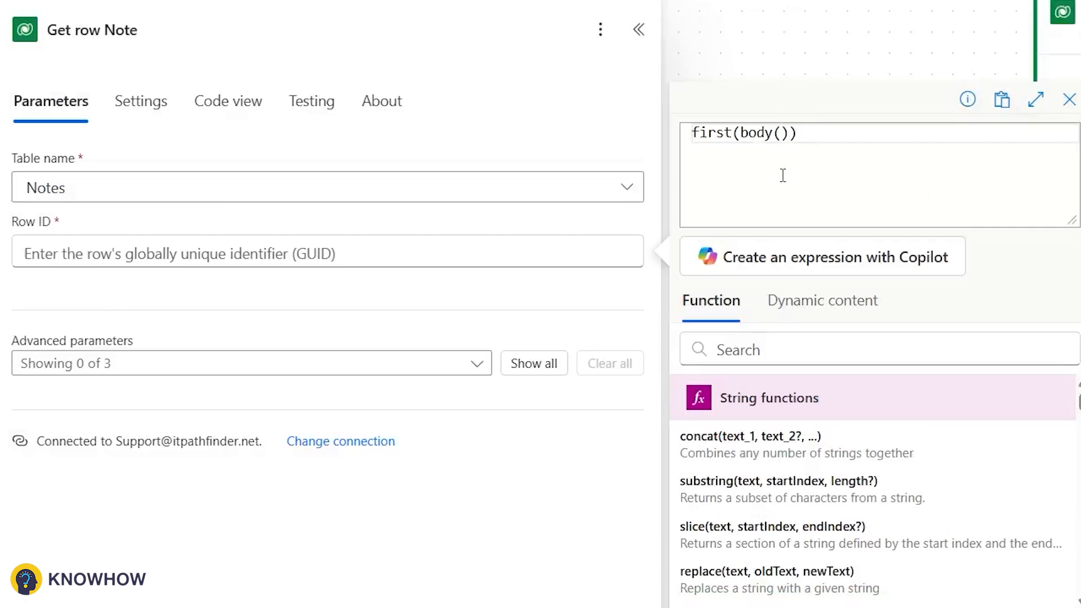
type("'List_rows_Note")
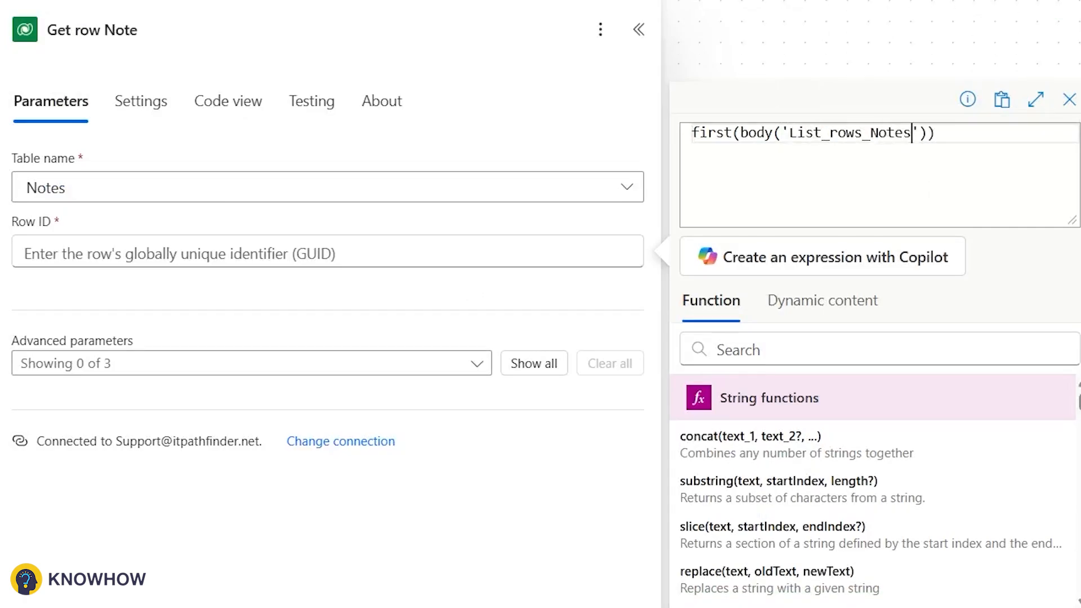
type("s")
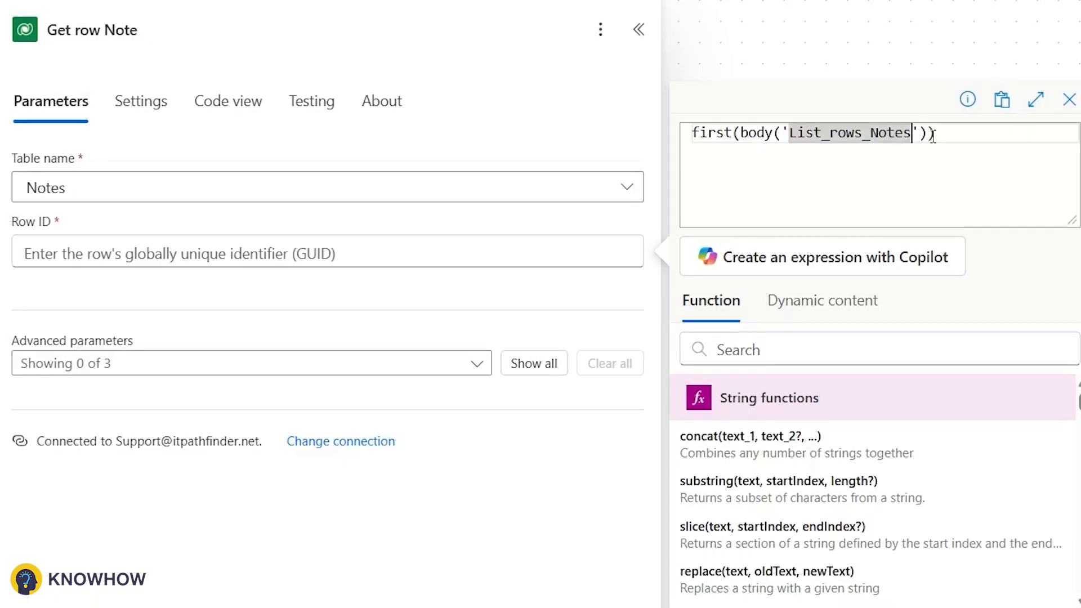
type("')")
type("[")
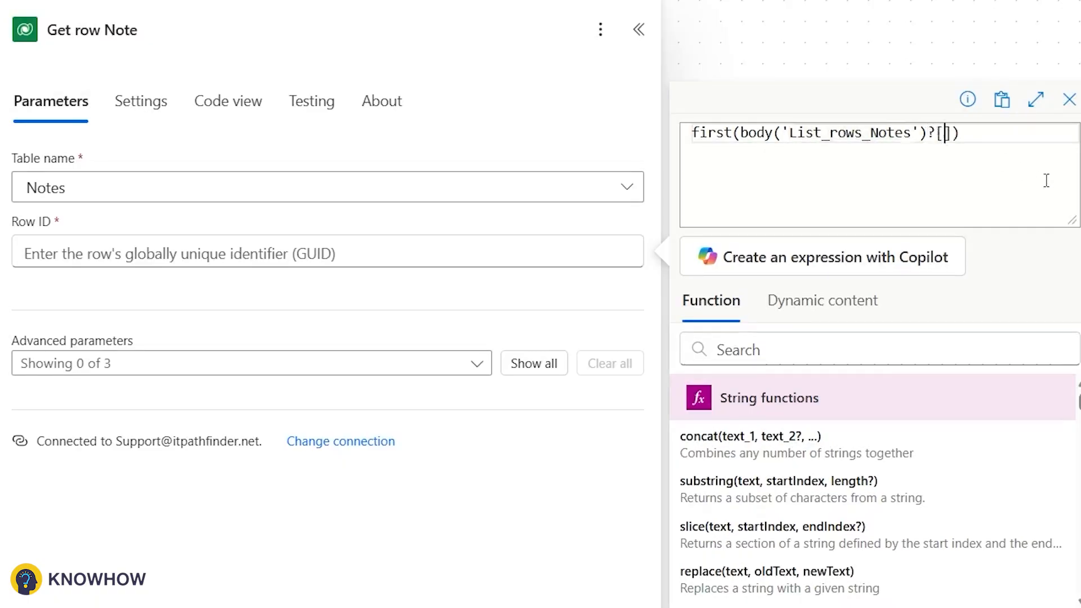
type("'value")
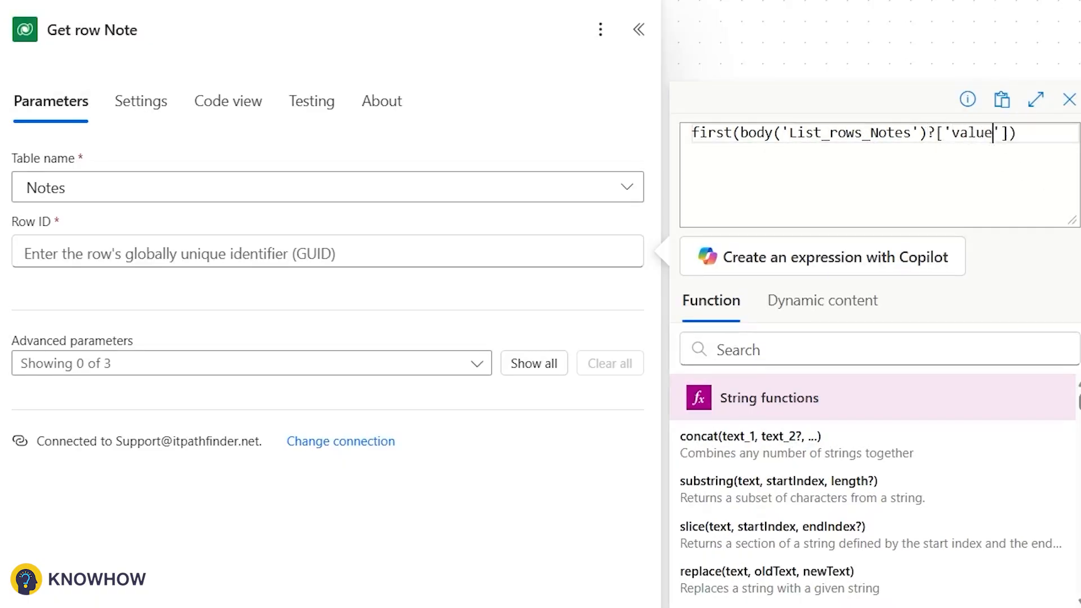
type("'])?['anotationid")
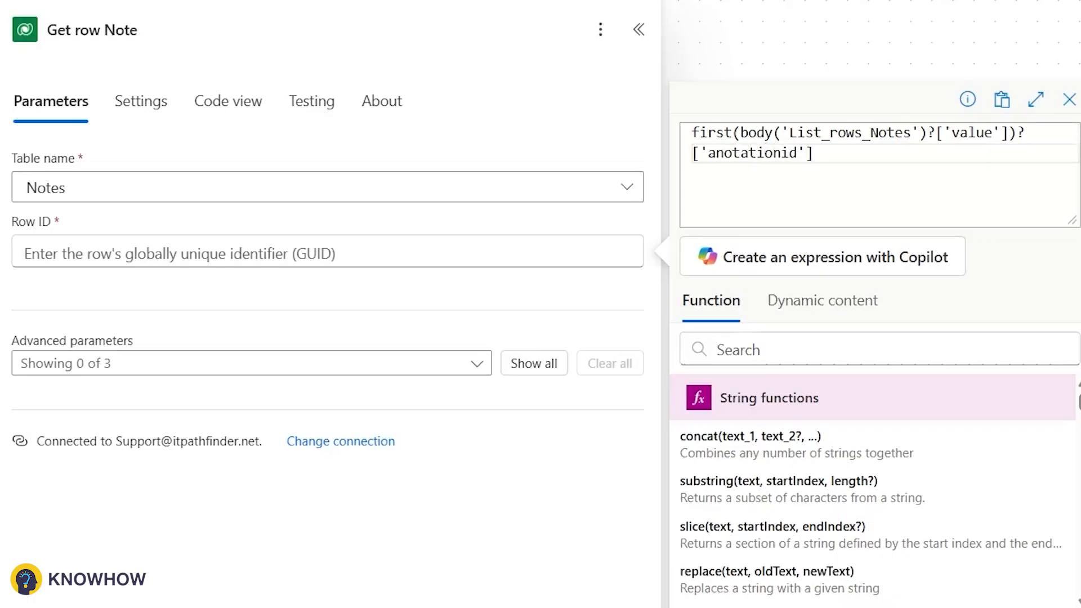
Correct the misspelled column name in the Row ID expression to annotationid
key("Left")
key("Left")
key("Left")
key("Left")
key("Left")
key("Left")
key("Left")
key("Left")
key("Left")
key("Left")
type("n")
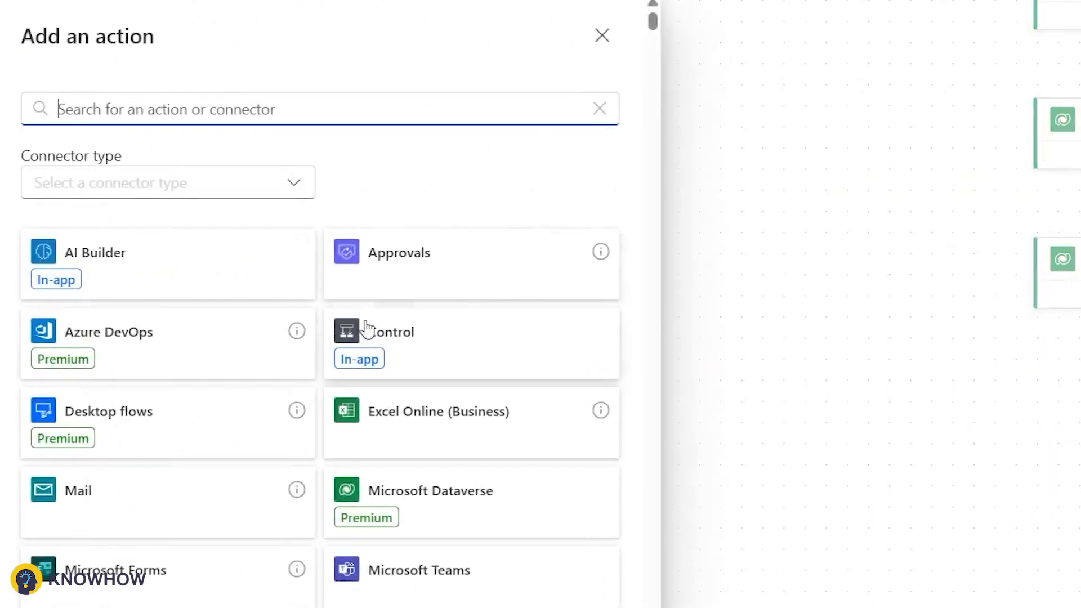
Add a Compose action after Get row Note
type("Compo")
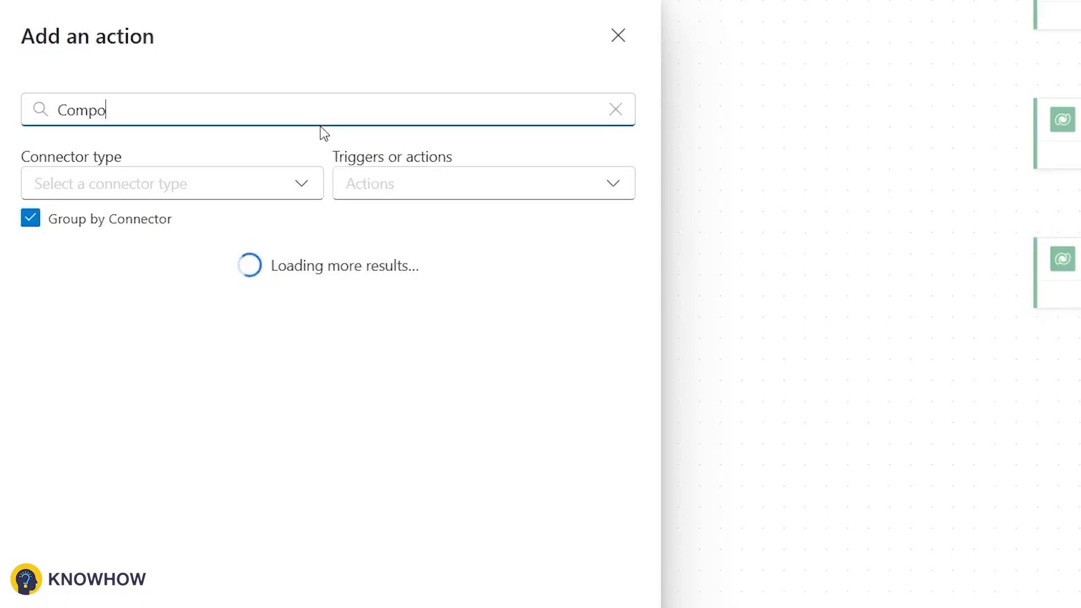
type("se")
left_click(69, 337)
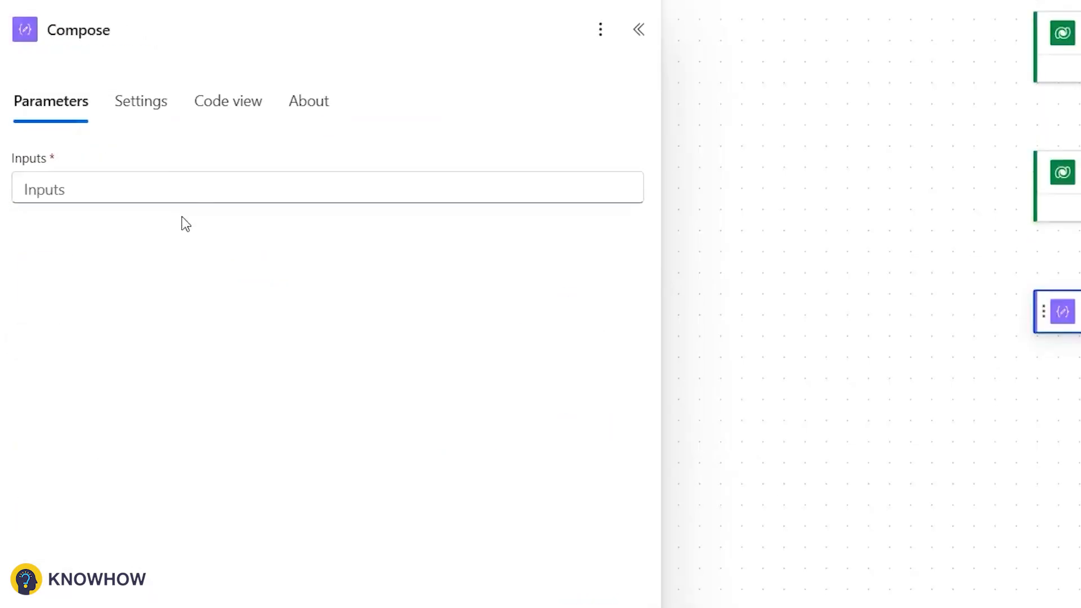
Start the Compose Inputs expression with concat('/knowhowupload'), taking the container name from the Azure portal
left_click(206, 190)
left_click(646, 203)
left_click(775, 152)
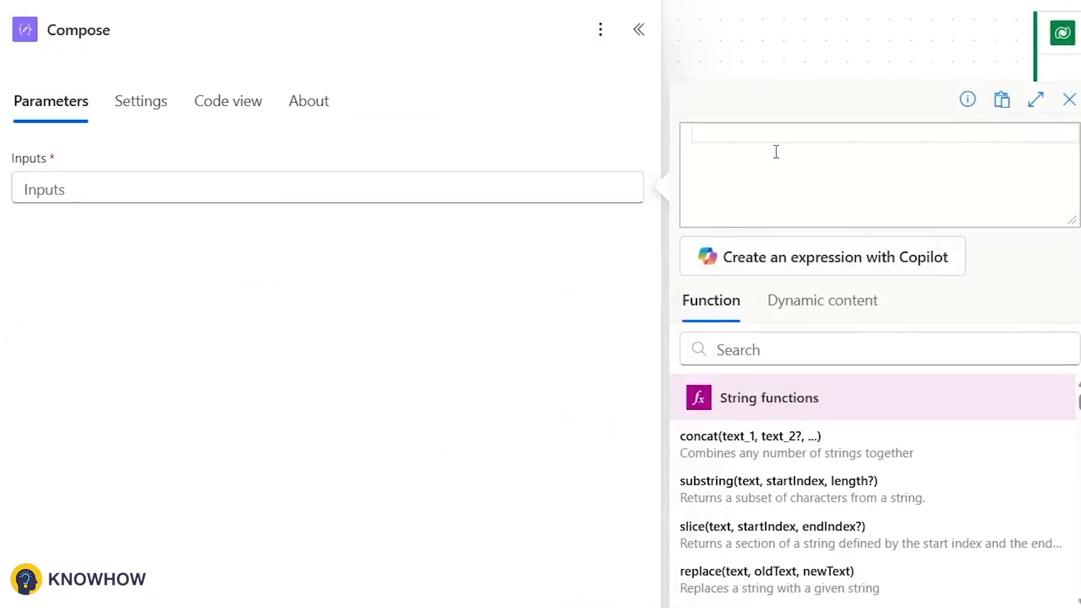
type("con")
left_click(900, 439)
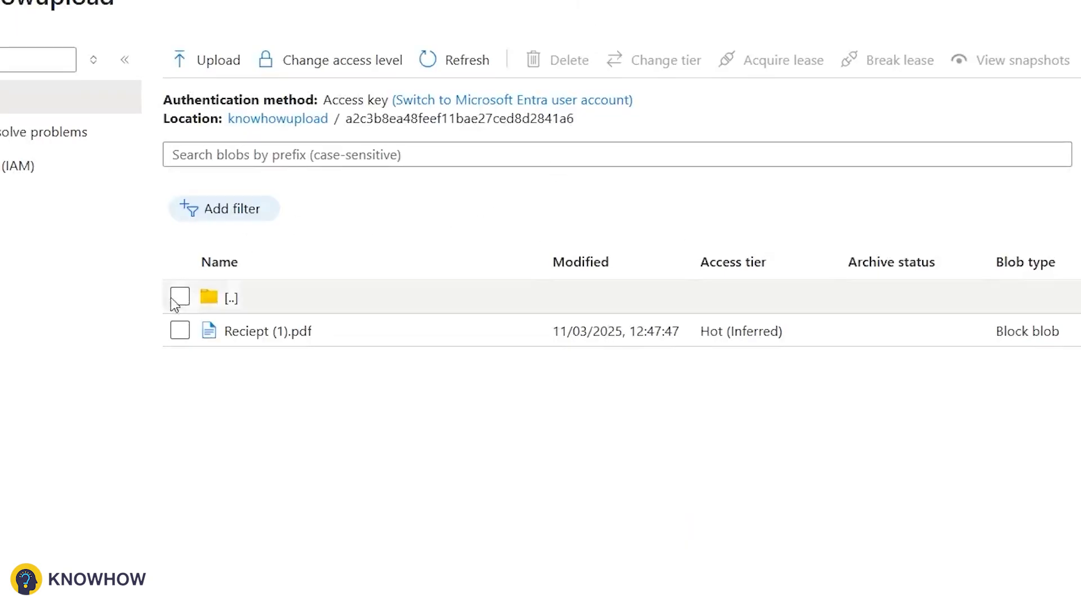
double_click(2, 7)
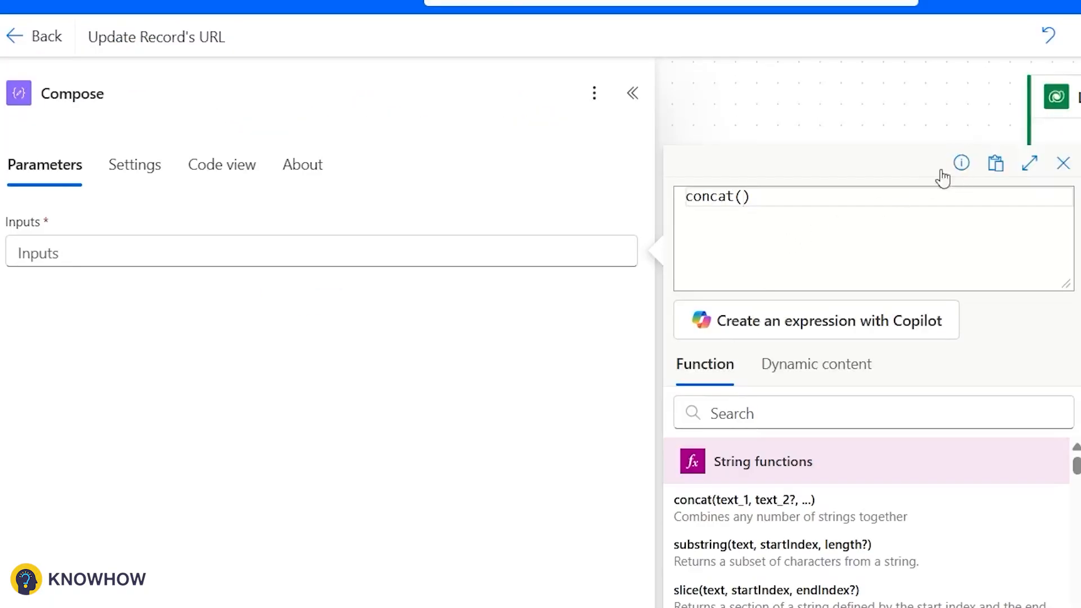
type("'/")
type("knowhowupload")
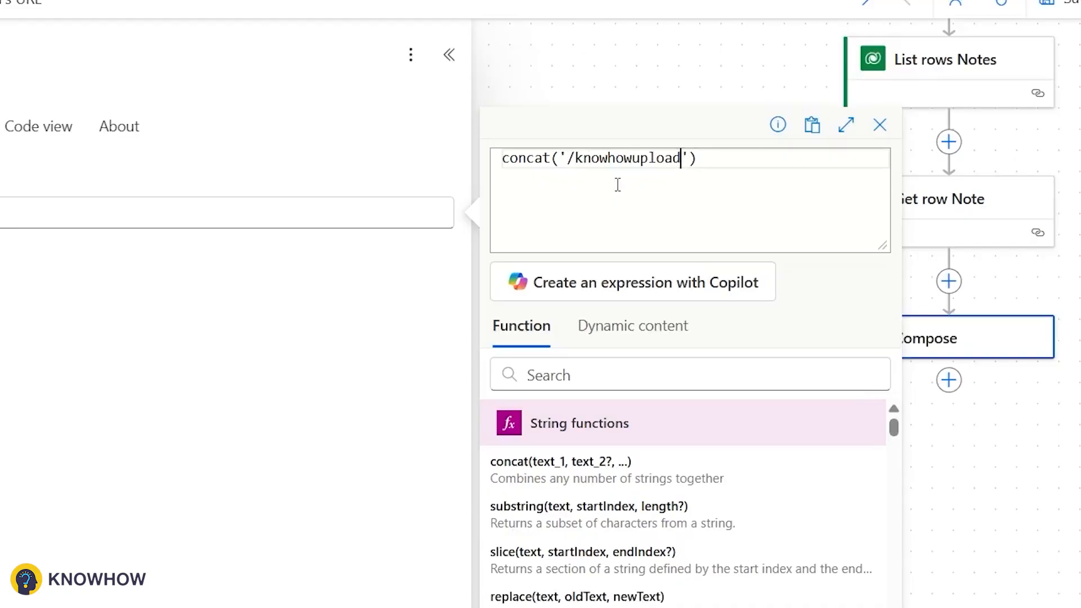
Complete the path text as '/knowhowupload/' and append toLower with a nested replace function to the expression
type("/'),to")
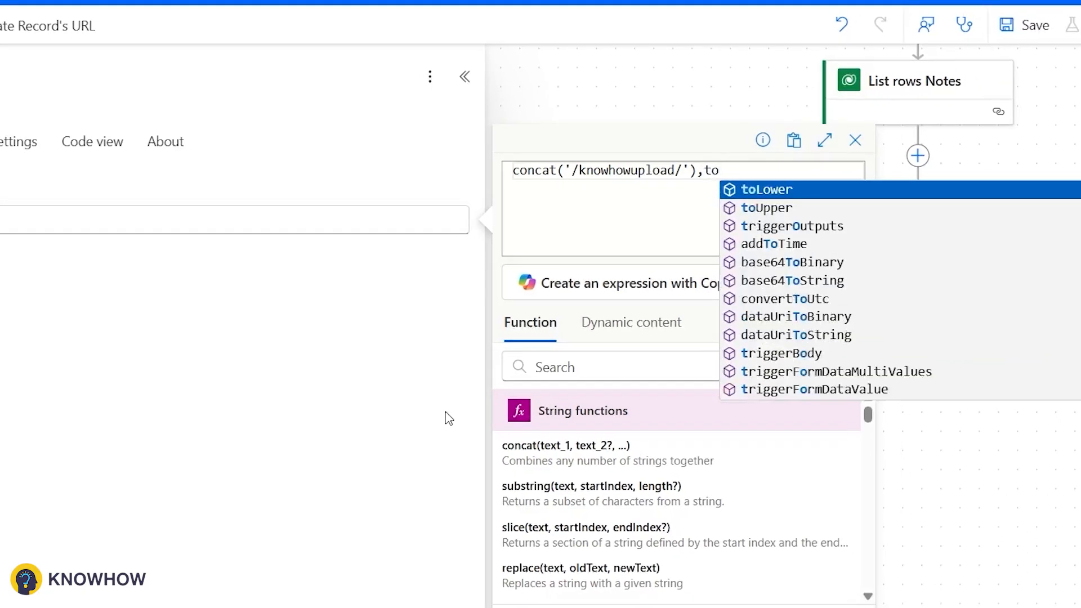
key("Tab")
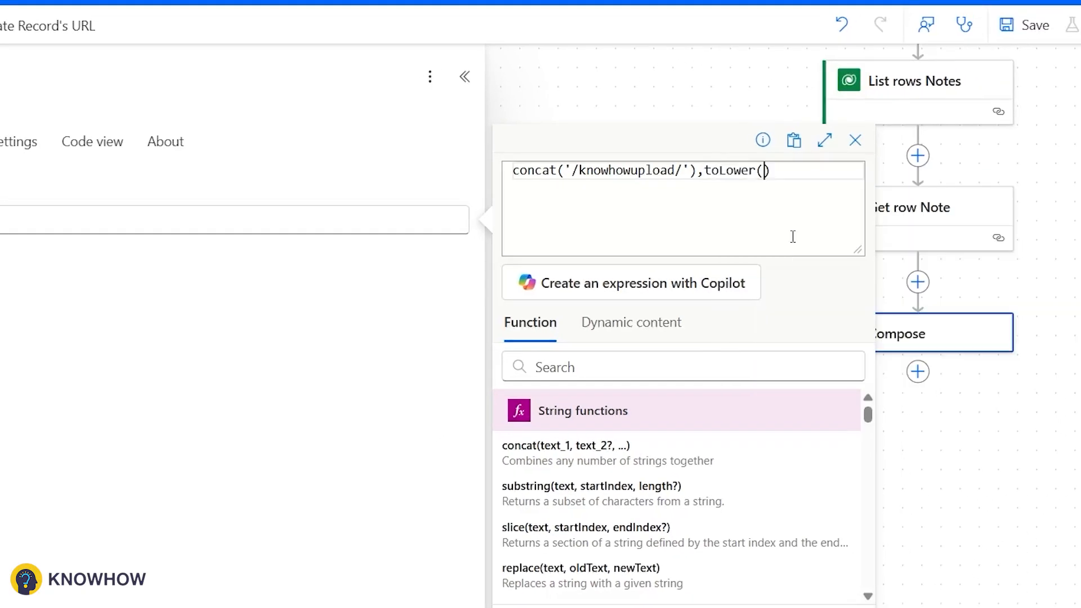
type("repl")
key("Tab")
type("'Get")
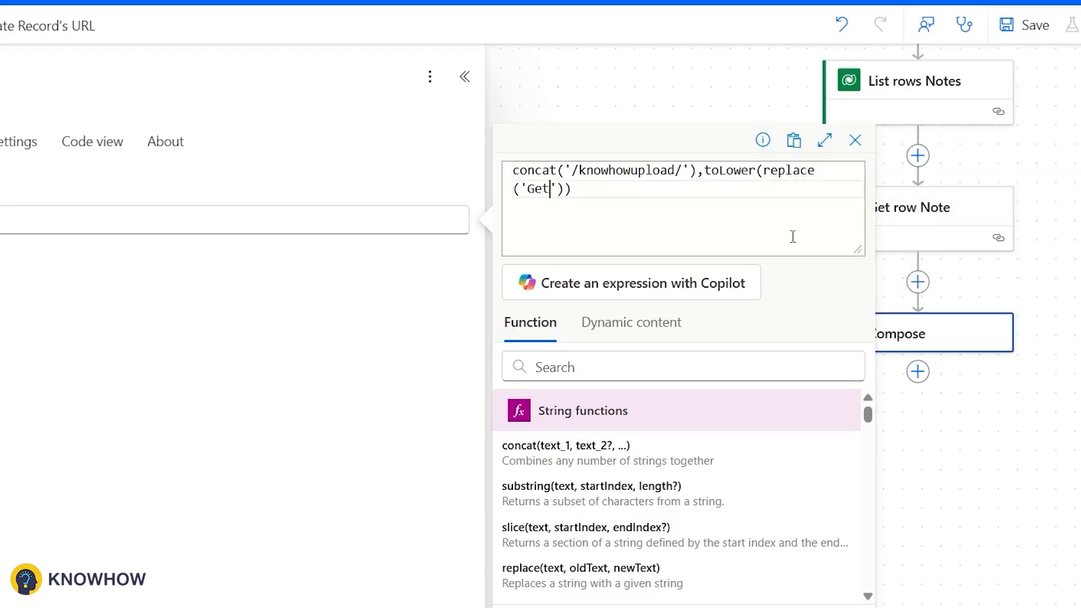
type("_row_Note")
key("ctrl+z")
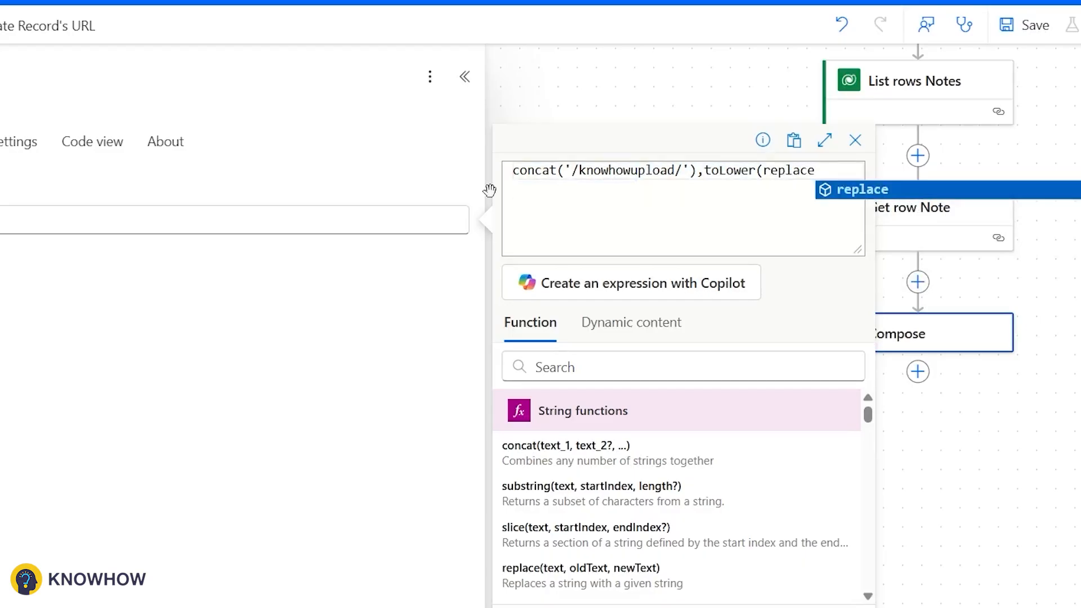
Fill the replace function with outputs('Get_row_Note')?['body/annotationid'],'-','' and append '/' as the following argument
type("(outputs('")
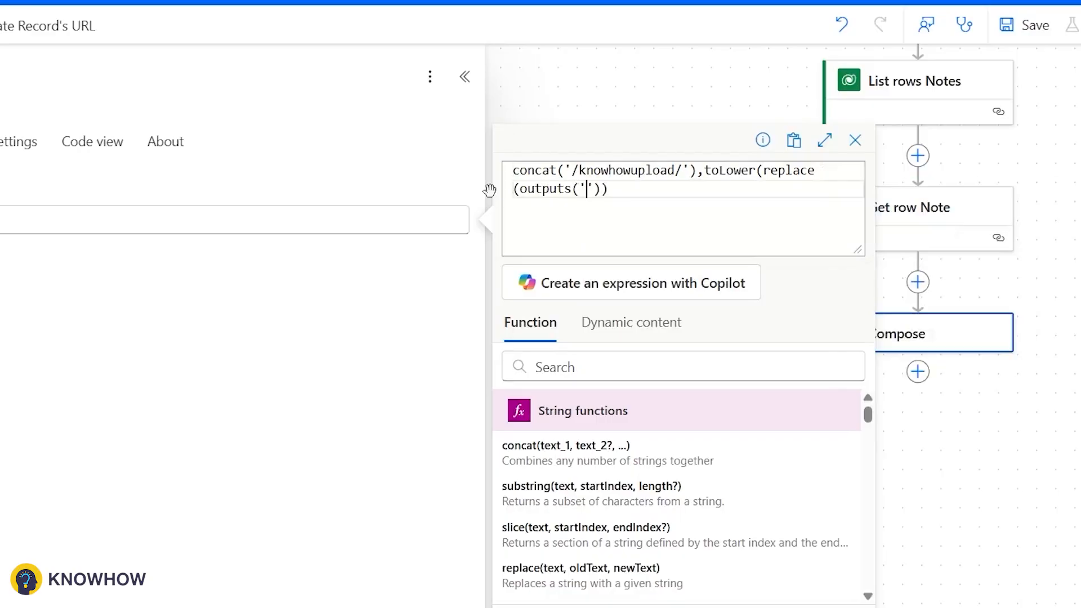
type("Get_row_Note")
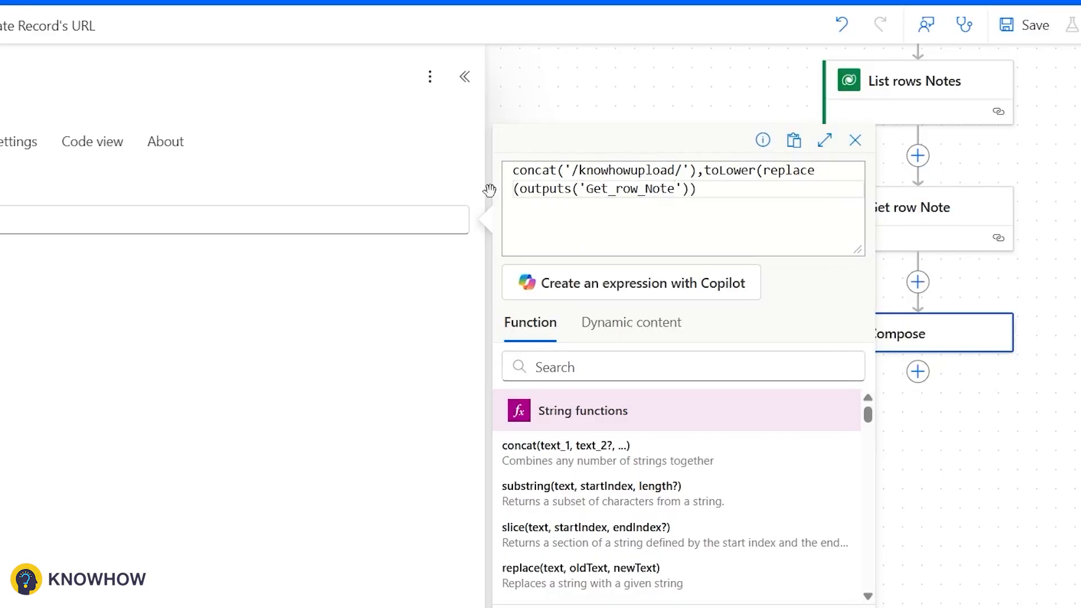
key("Right")
key("Right")
type("?['bodfy")
type("annotationid")
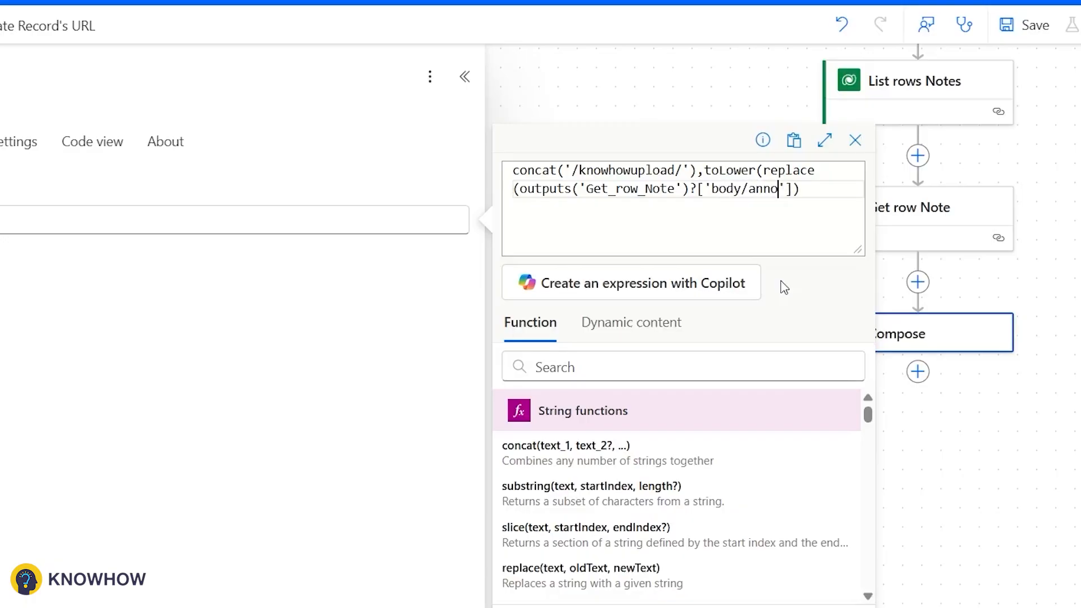
key("Right")
key("Right")
type(",'")
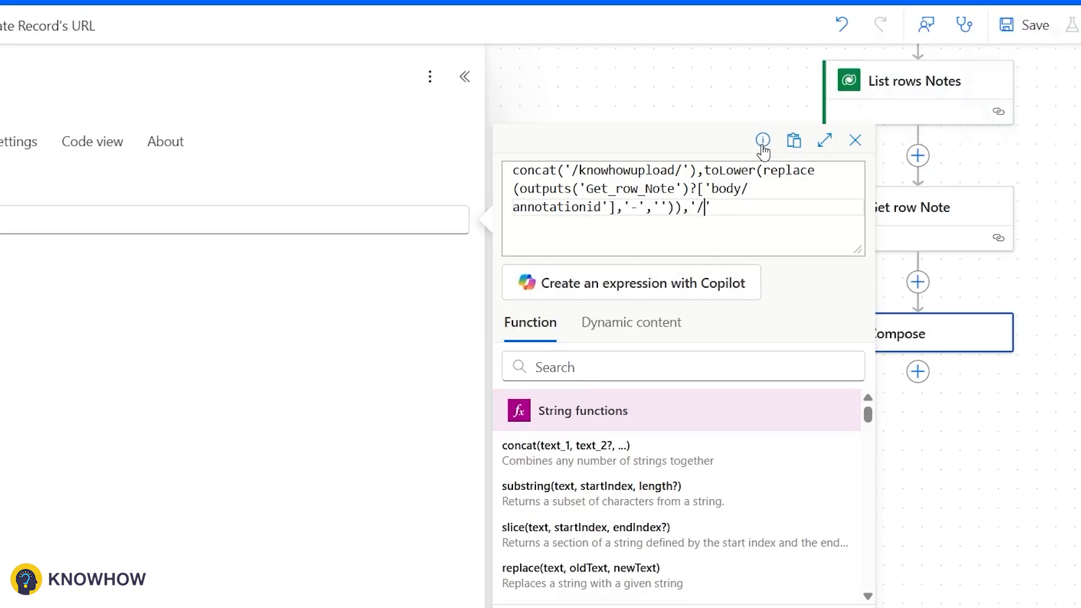
Append a split function on outputs('Get_row_Note')?['body/filename'] to the expression, reusing the Get_row_Note name
type("split(outputs(")
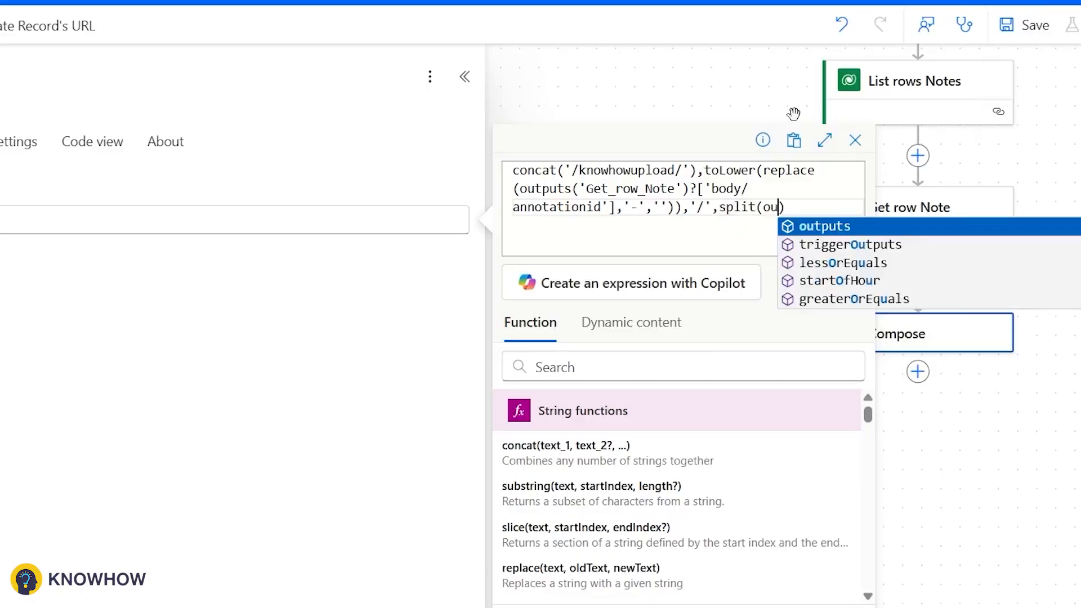
type("'")
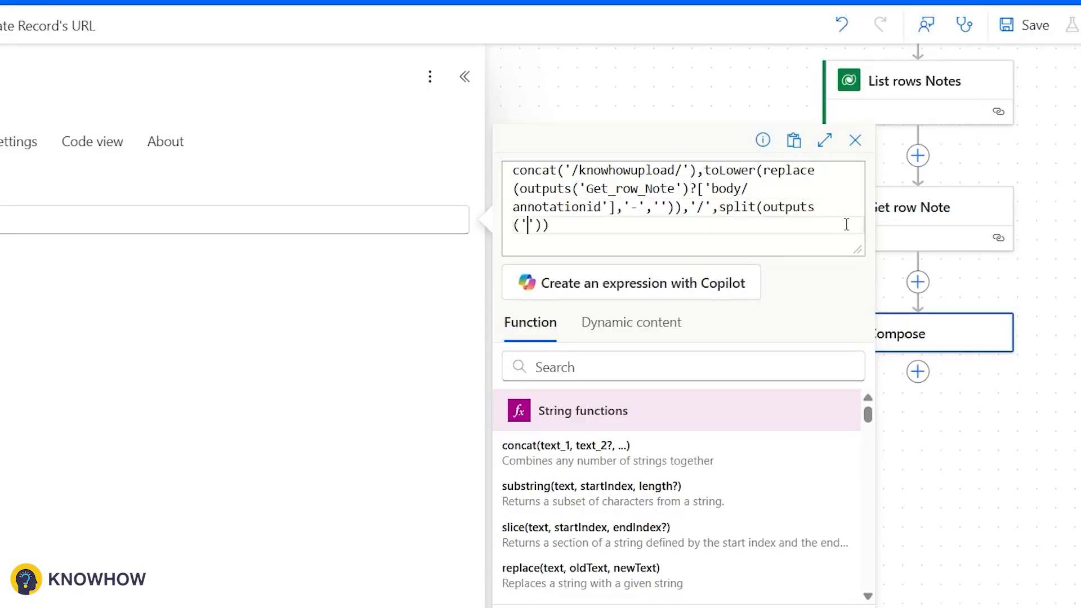
double_click(630, 190)
key("ctrl+c")
left_click(527, 225)
key("ctrl+v")
key("Right")
key("Right")
type("?")
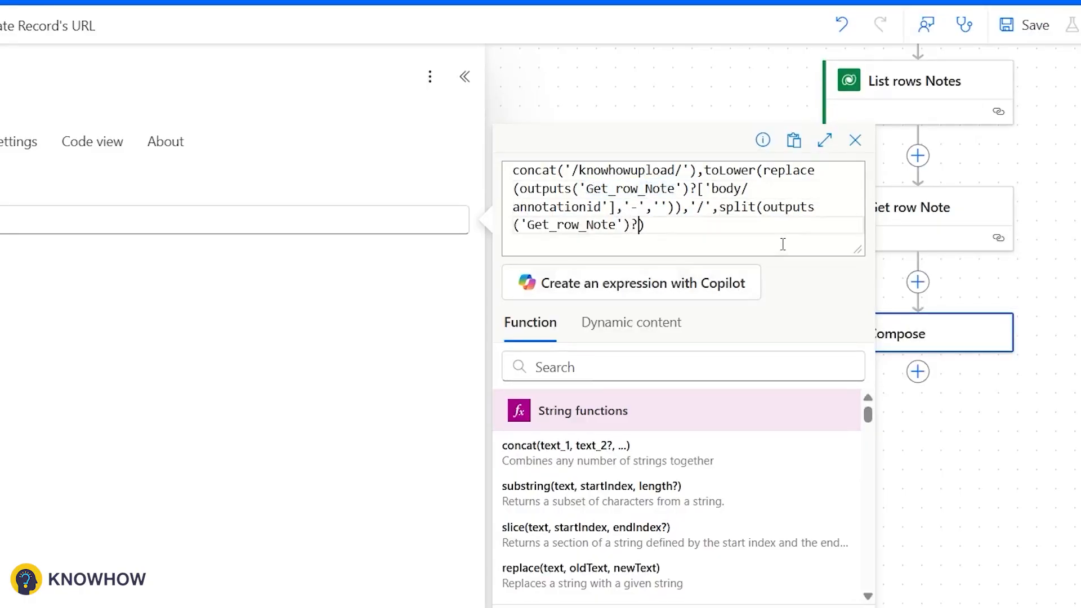
type("['bof")
type("y/filename")
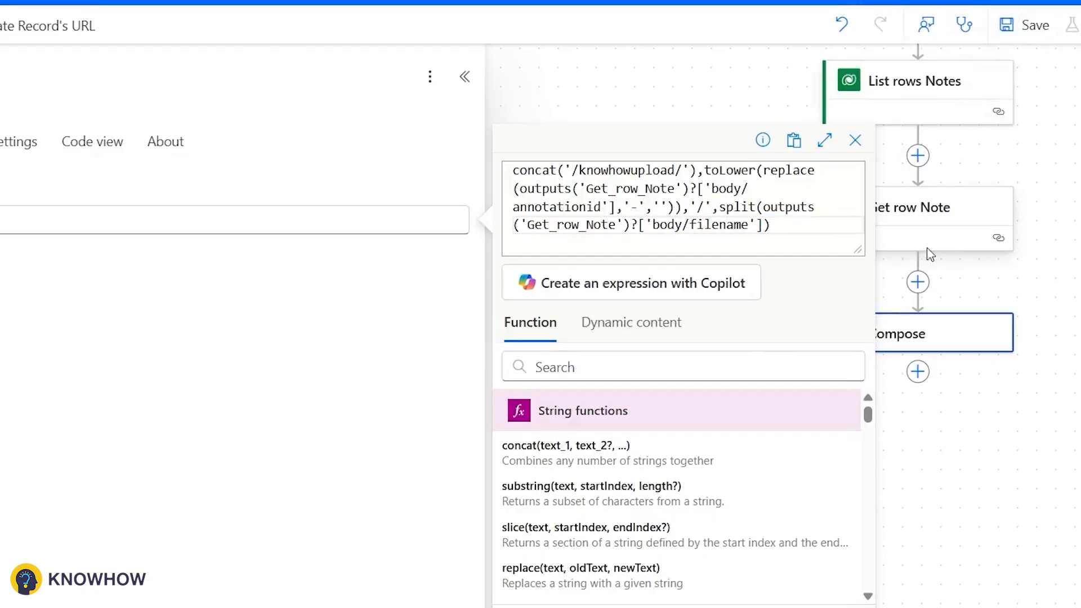
Set the split delimiter to '.azure.txt' and finish editing the Compose action
type(",'.azure")
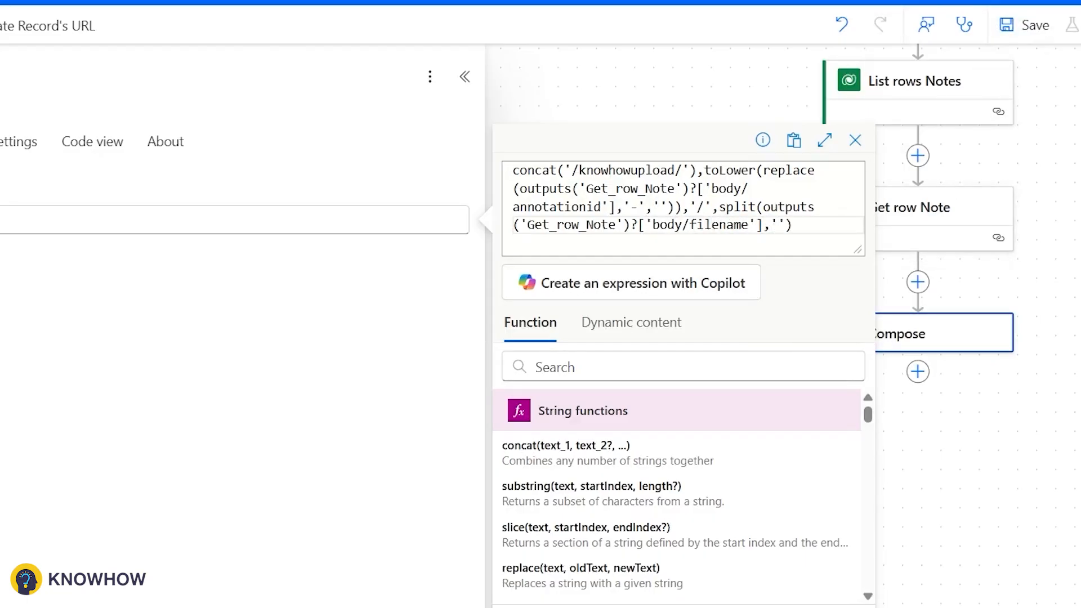
type(".txt")
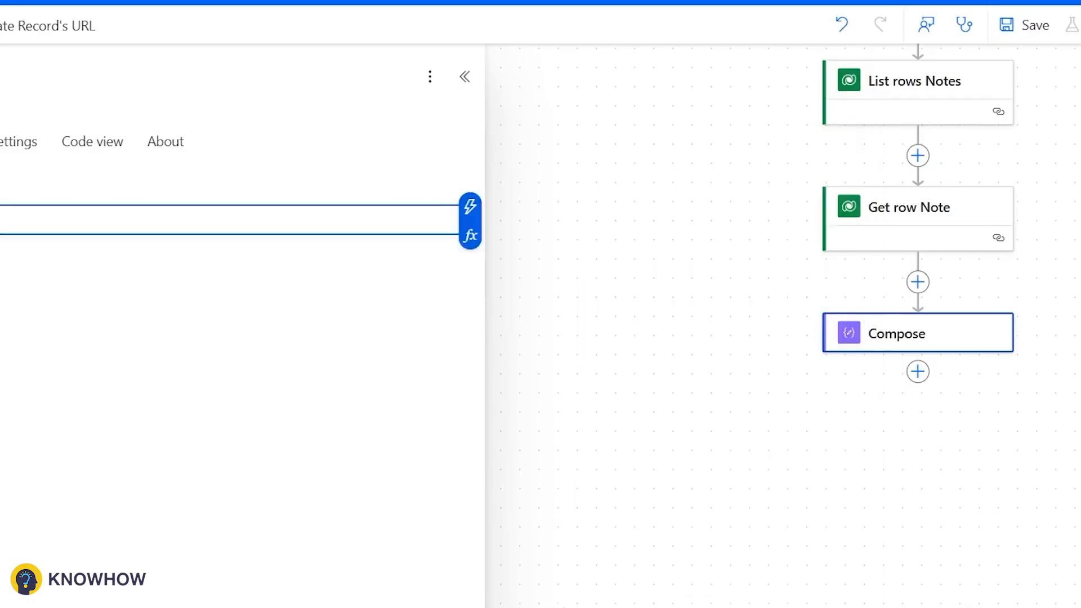
left_click(874, 443)
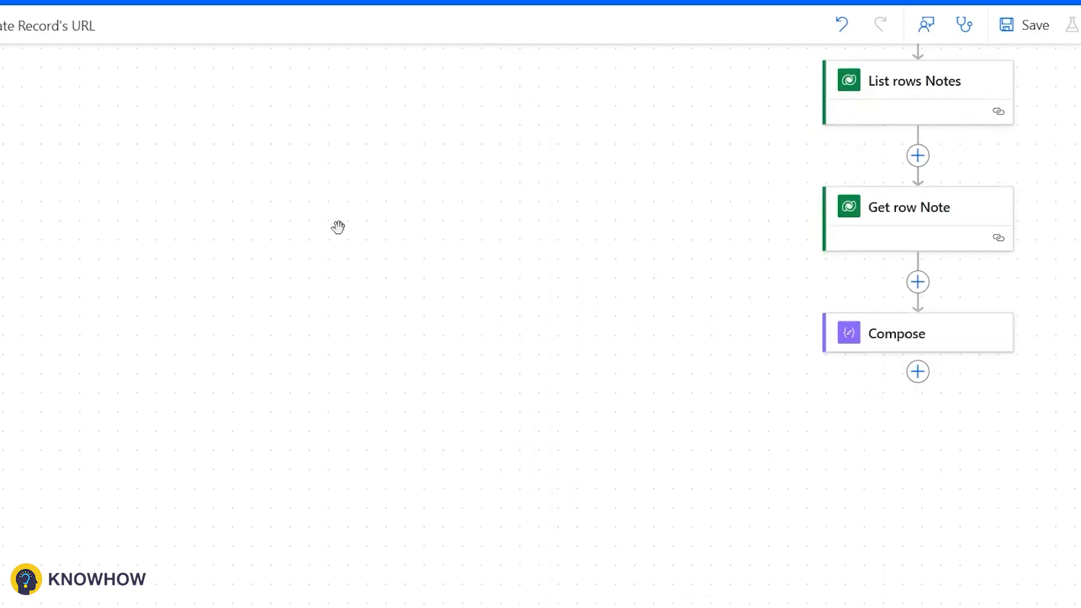
Add the Azure Blob Storage action Create SAS URI by path (V2) after Compose
left_click(917, 372)
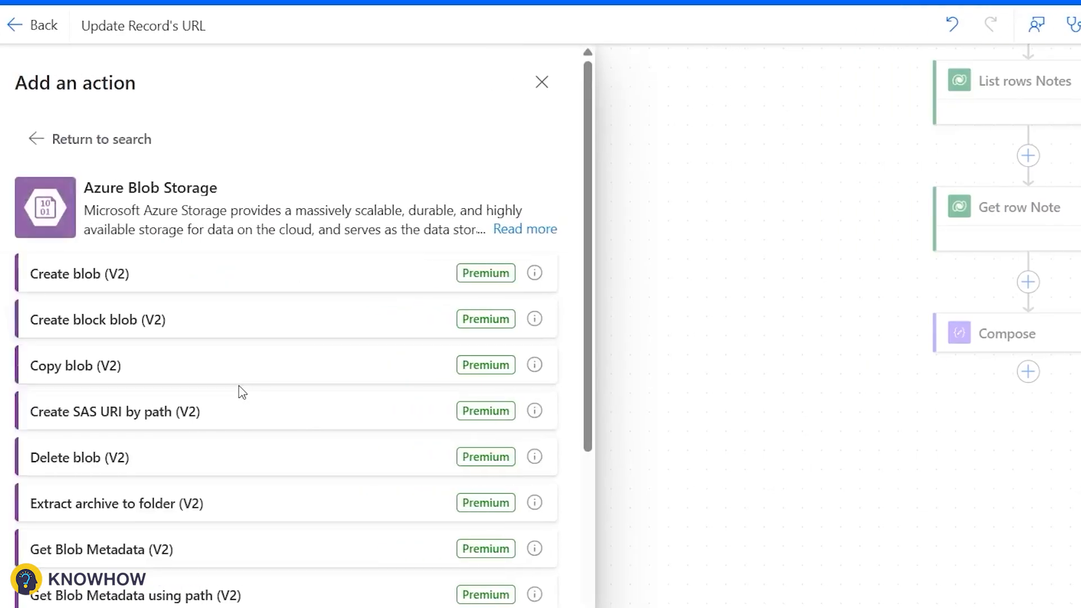
scroll(71, 322, "down", 2)
left_click(217, 316)
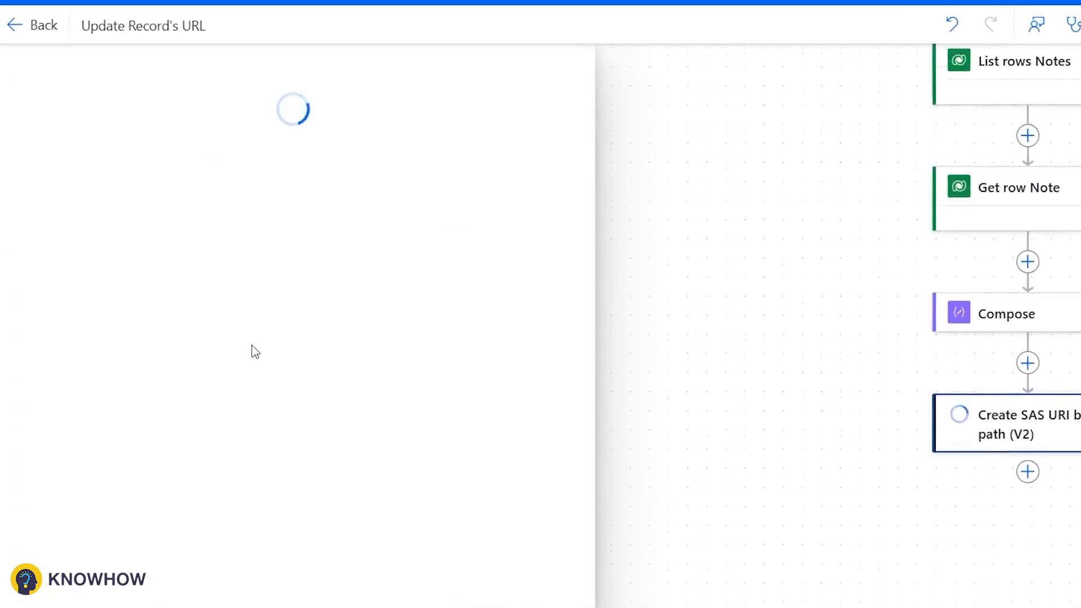
Create a Microsoft Entra ID Integrated connection named knowhowfileupload, copying the storage account name from Azure, and sign in with the existing account
left_click(349, 284)
left_click(338, 417)
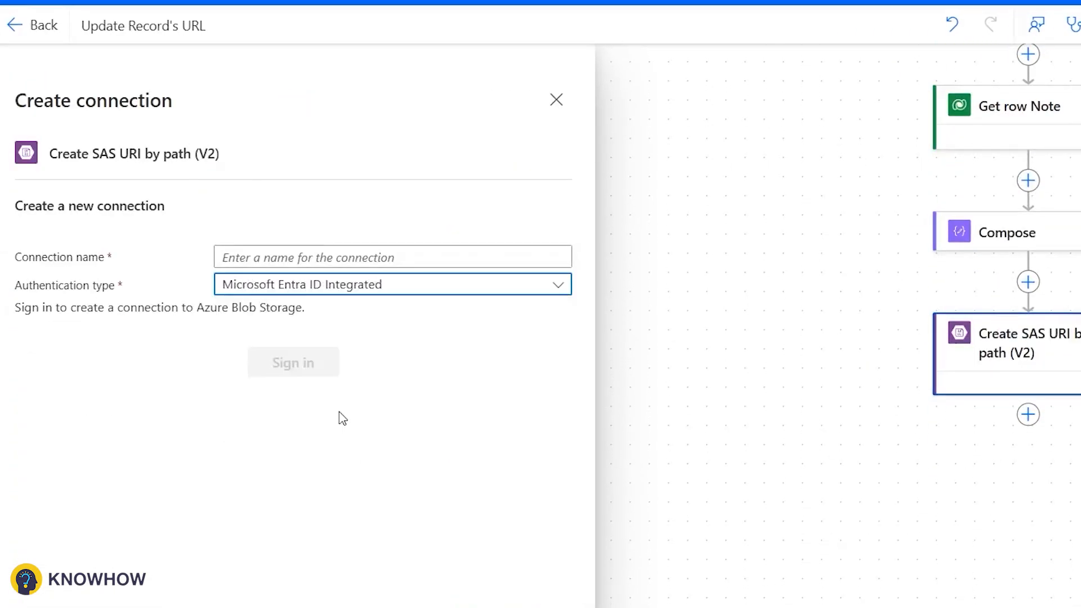
left_click(299, 258)
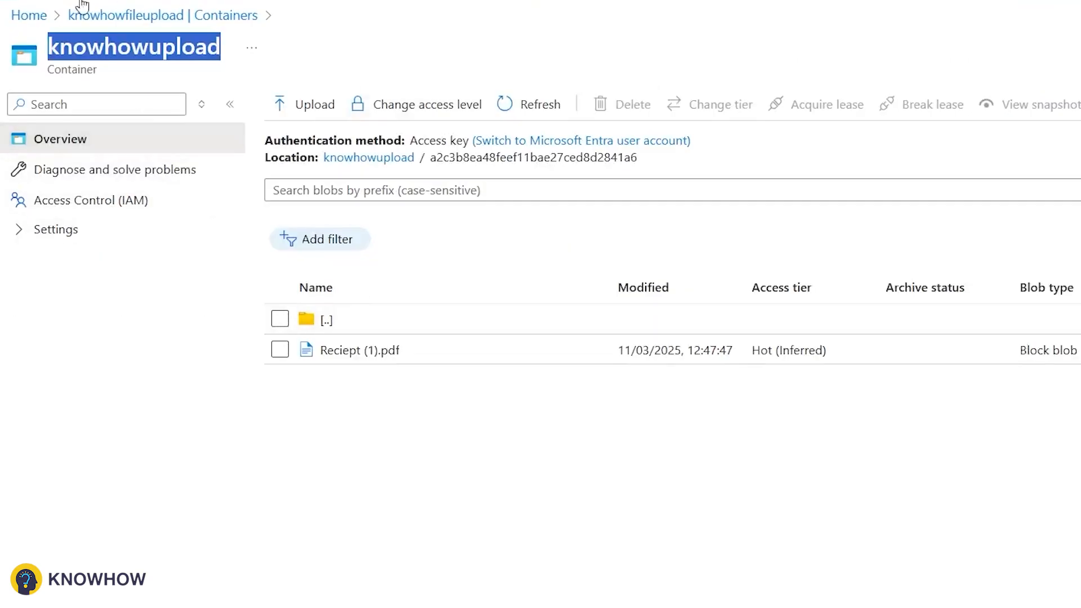
left_click(97, 17)
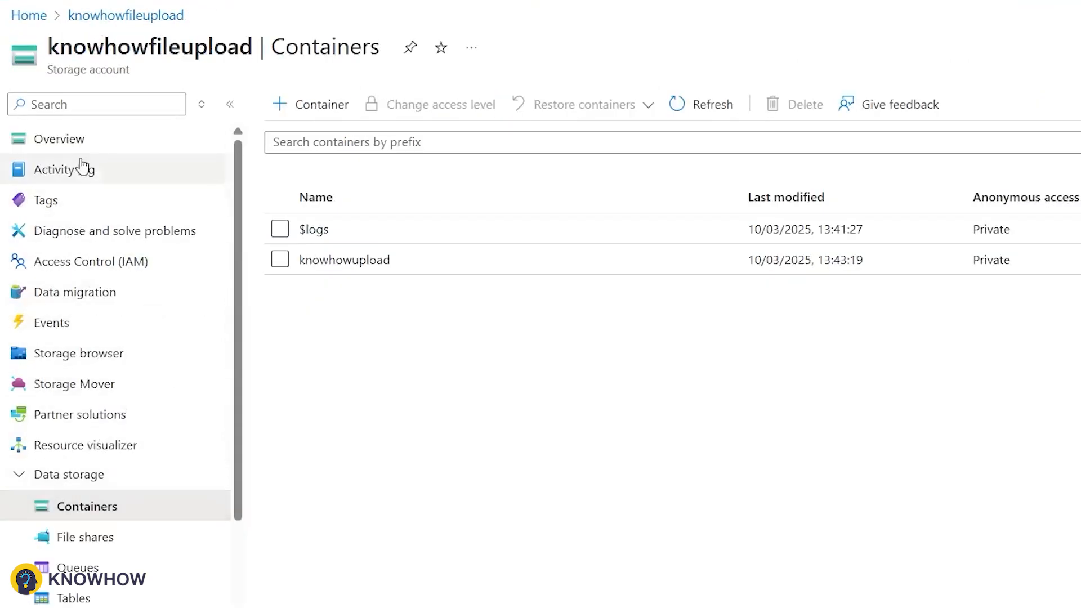
double_click(126, 51)
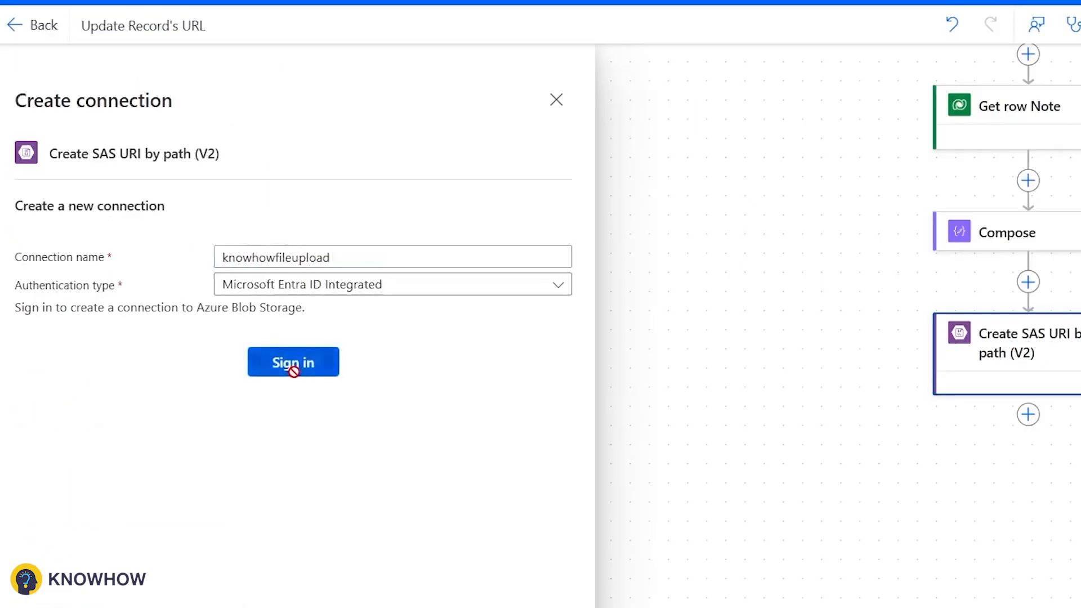
left_click(294, 366)
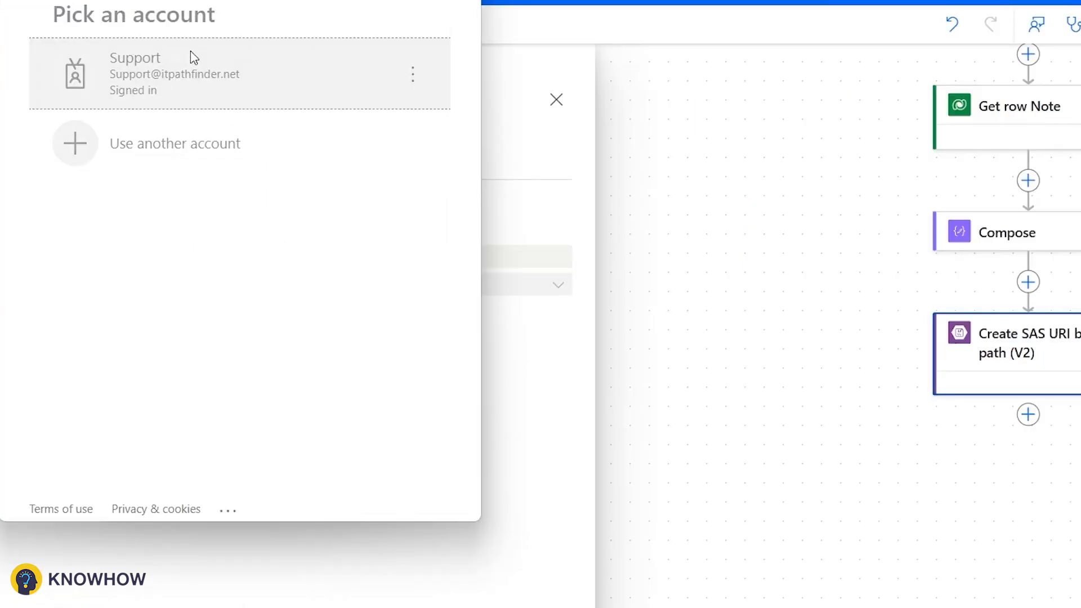
left_click(190, 50)
Set the SAS URI action's storage account to the custom value knowhowfileupload and its blob path to the Compose Outputs
left_click(198, 229)
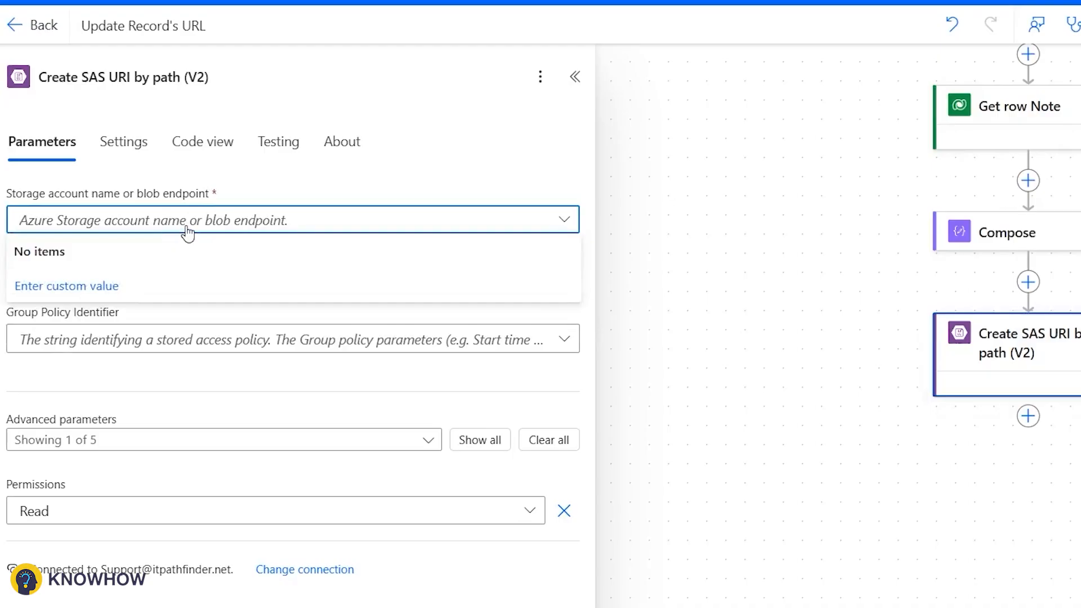
left_click(221, 363)
left_click(150, 226)
key("ctrl+v")
left_click(239, 287)
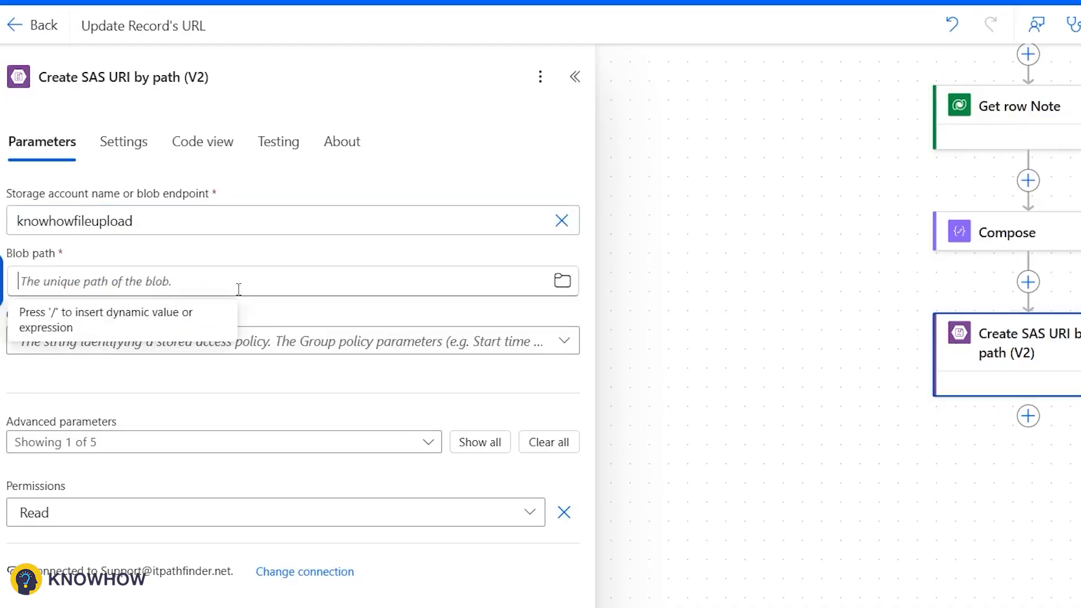
left_click(562, 282)
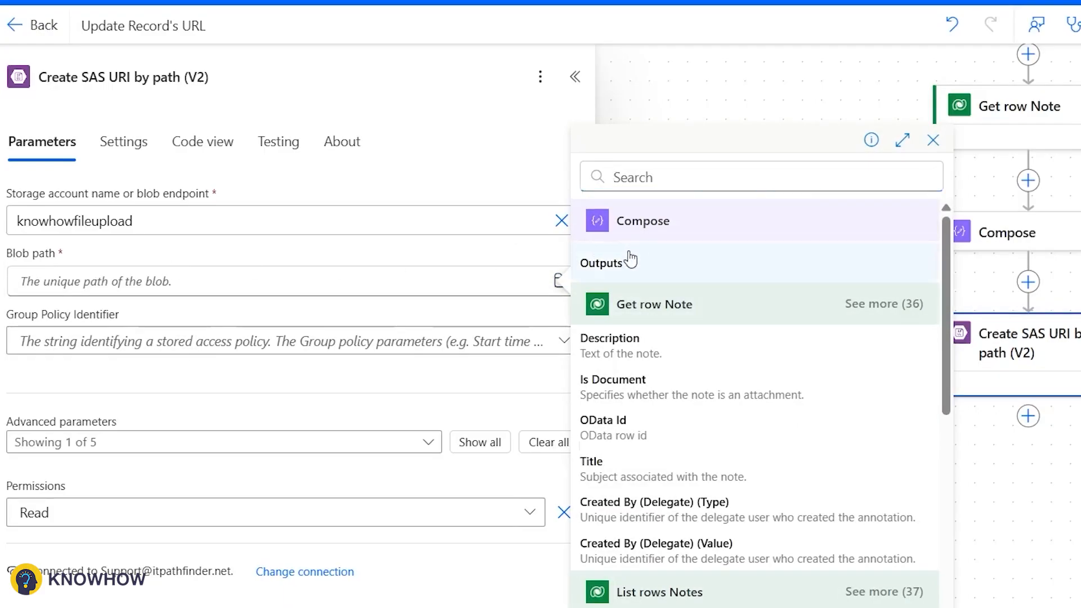
left_click(631, 260)
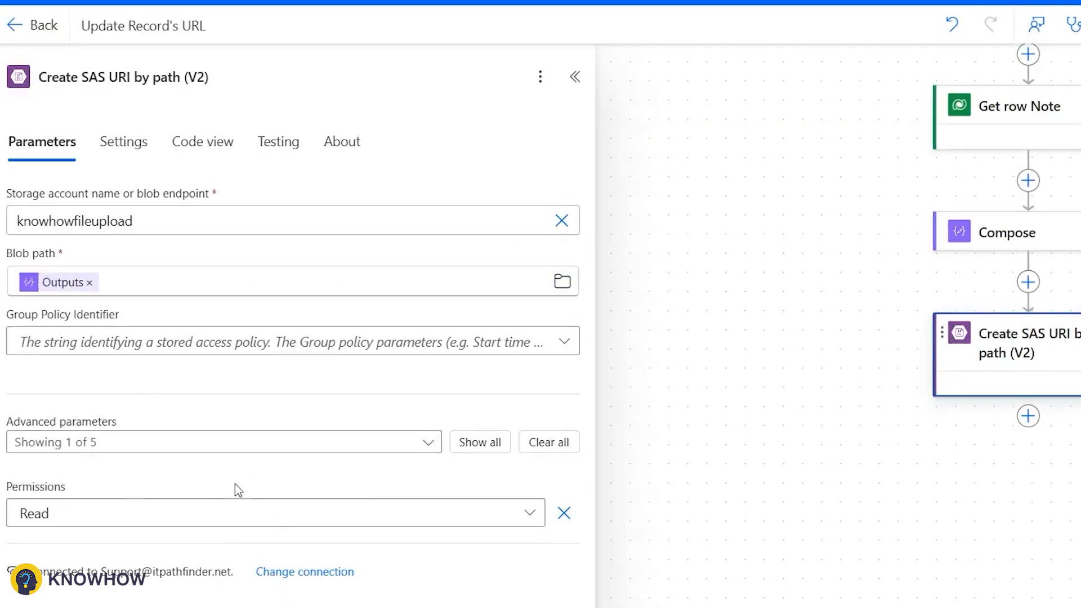
Add a Dataverse Update a row action after Create SAS URI by path (V2) and set its table to KnowhowFileUploads
left_click(1028, 417)
type("Update ro")
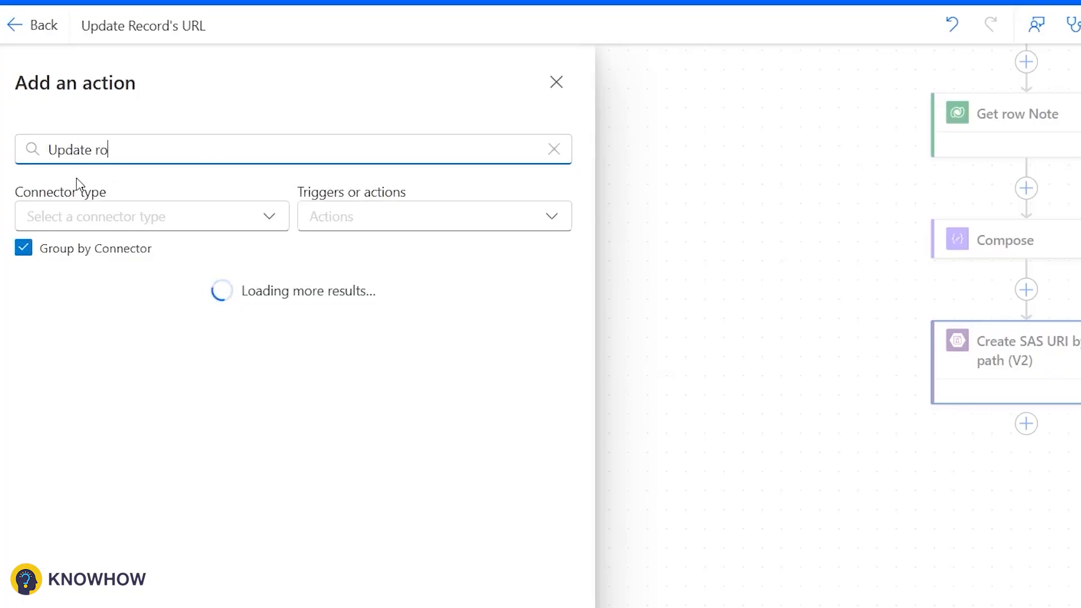
left_click(262, 226)
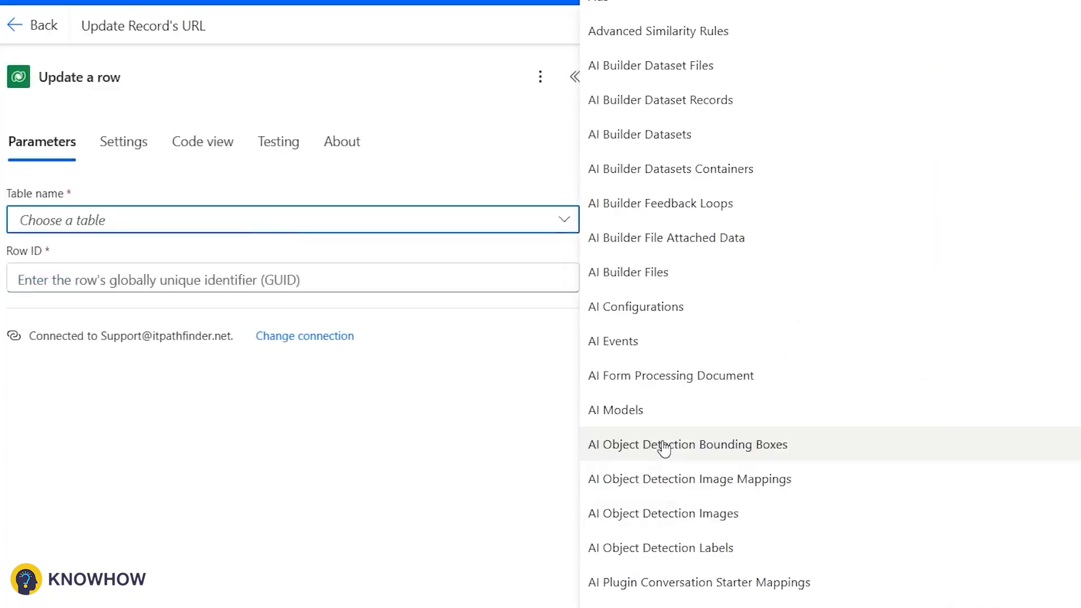
type("knowhow")
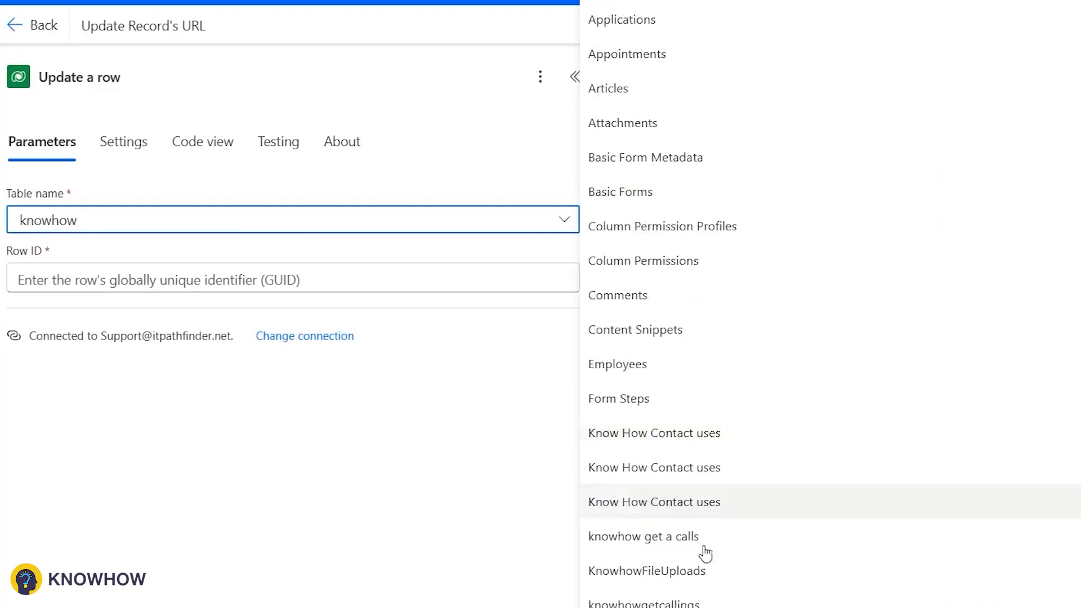
left_click(701, 570)
Set the Row ID to the trigger's KnowhowFileUpload unique identifier, enclosed in single quotes
left_click(128, 280)
left_click(581, 261)
type("k")
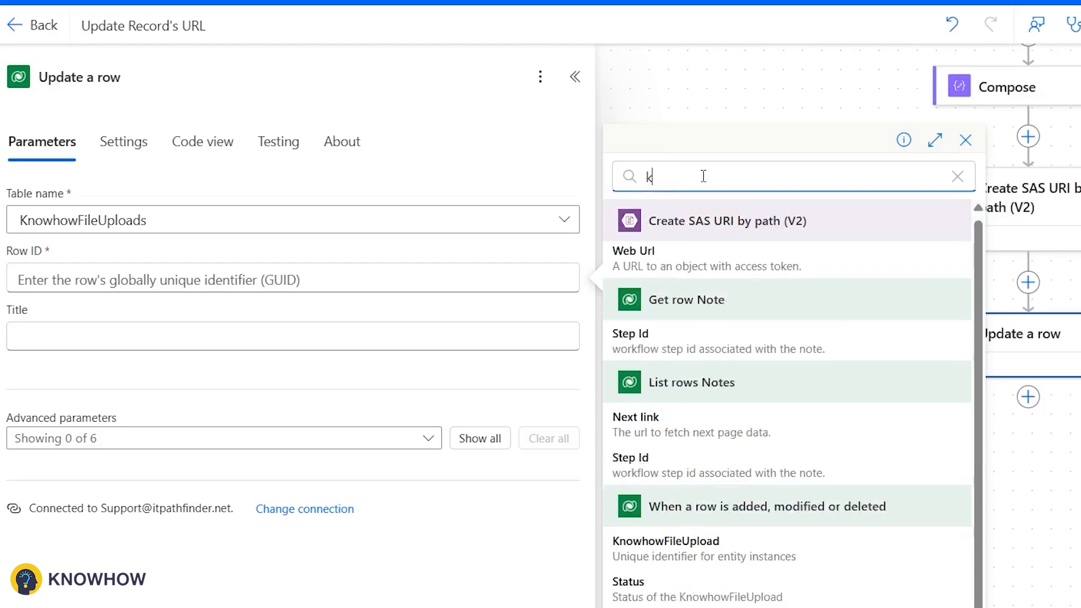
type("nowh")
left_click(675, 401)
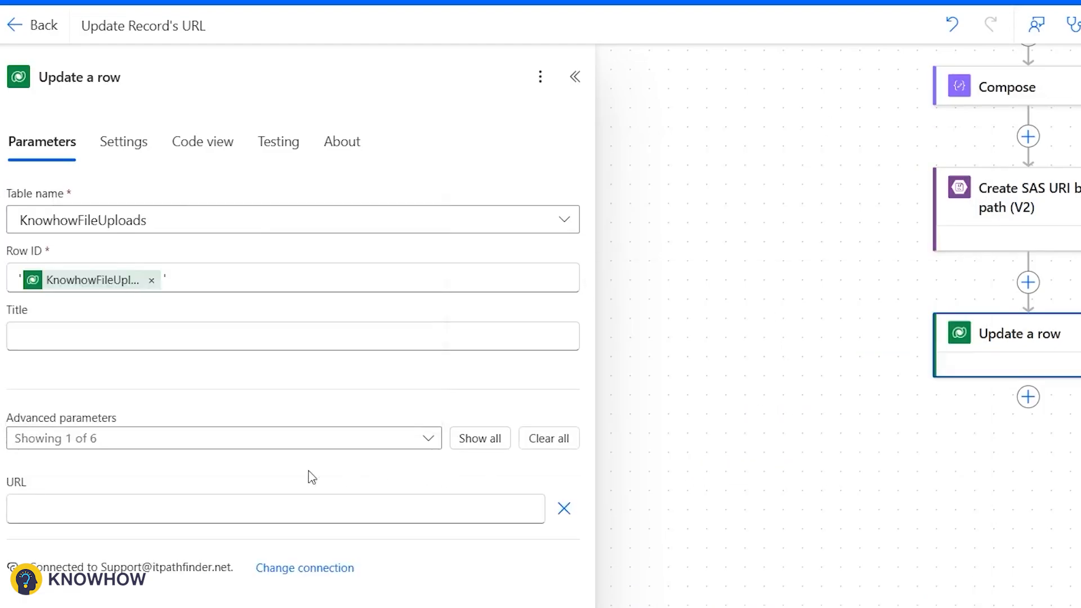
Fill the row's URL field with the Web Url output of Create SAS URI by path (V2) and save the flow
left_click(119, 500)
left_click(546, 495)
left_click(652, 251)
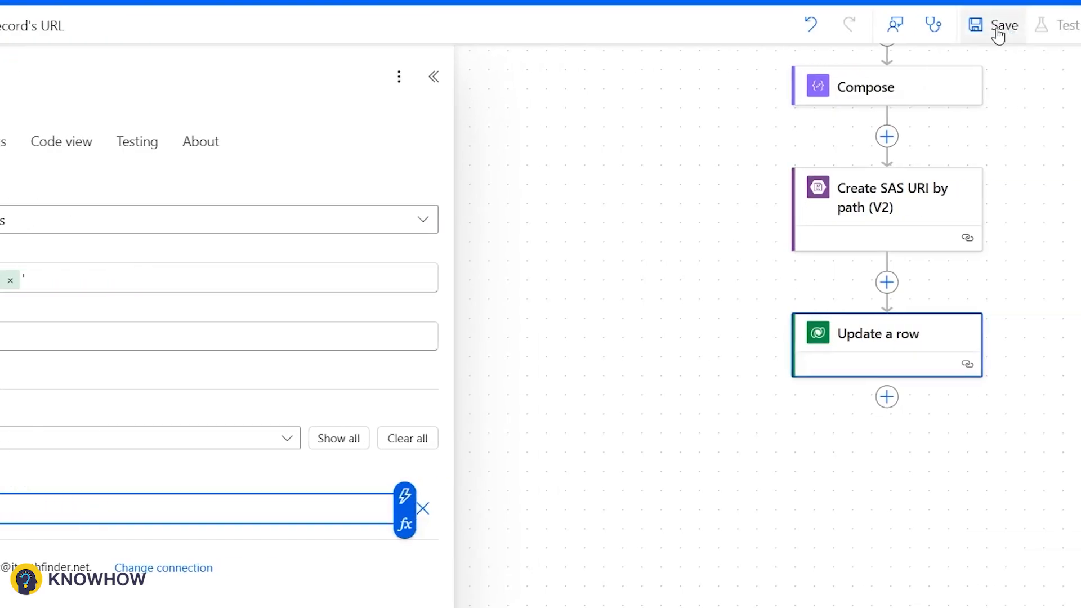
left_click(999, 31)
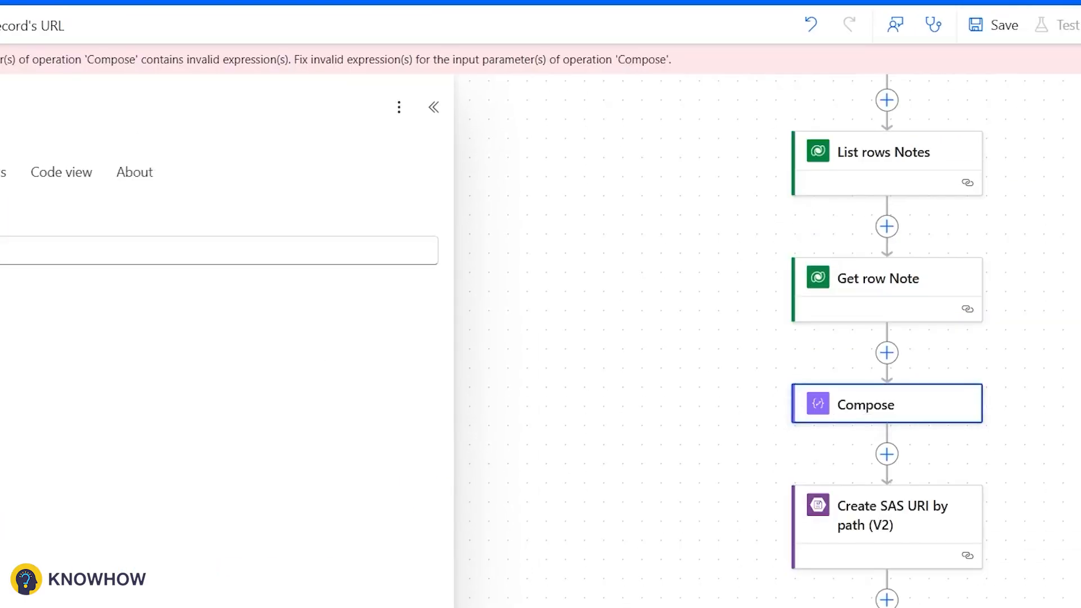
Re-enter the concat expression for the /knowhowupload/ blob path as the Compose input, correct it, and save the flow
left_click(61, 255)
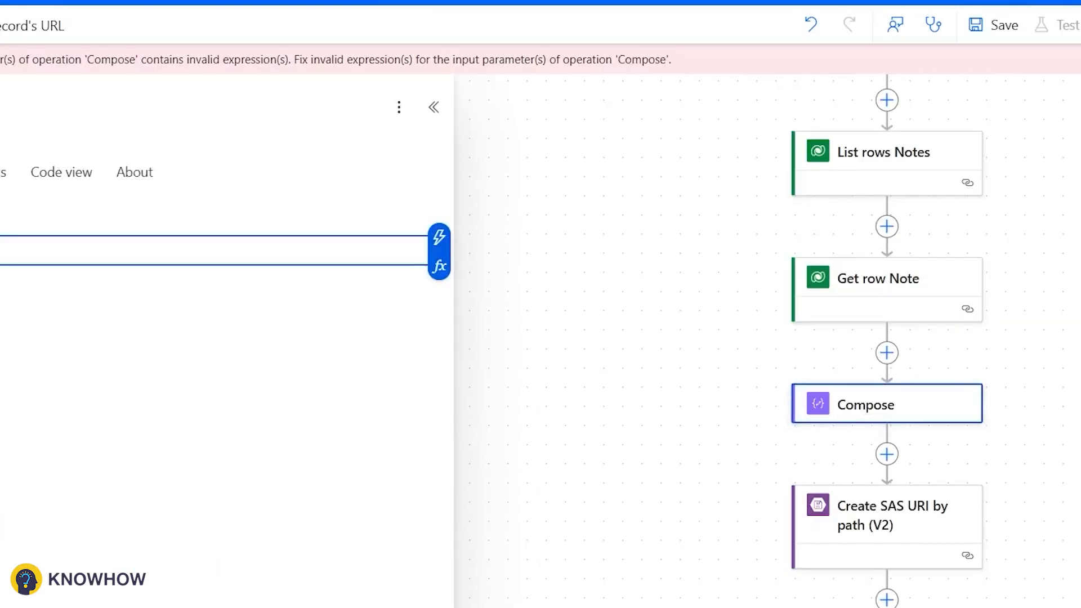
right_click(61, 254)
key("ctrl+v")
left_click(815, 186)
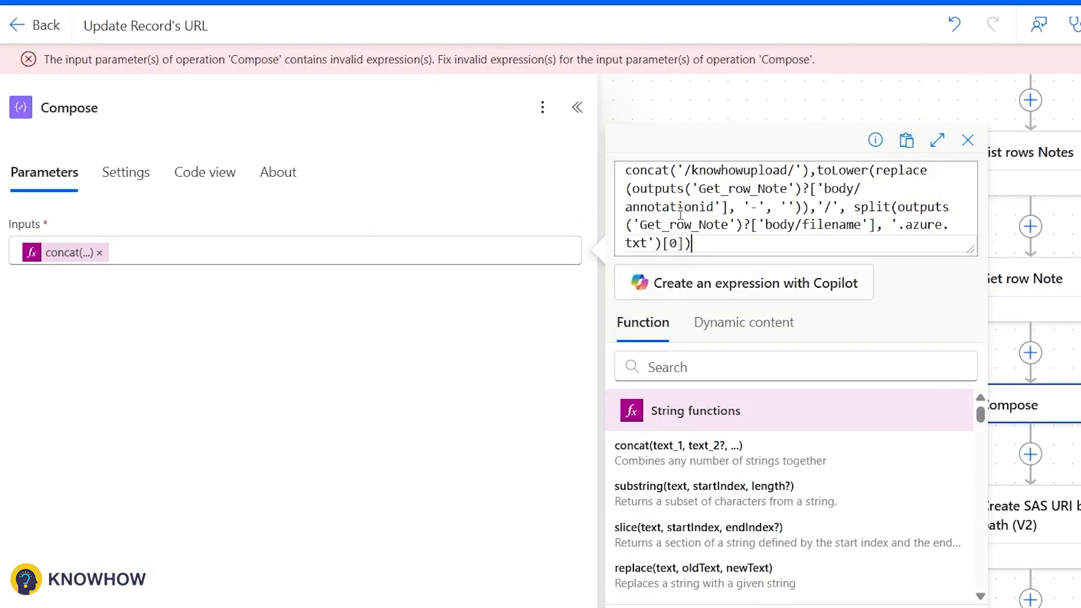
left_click(769, 607)
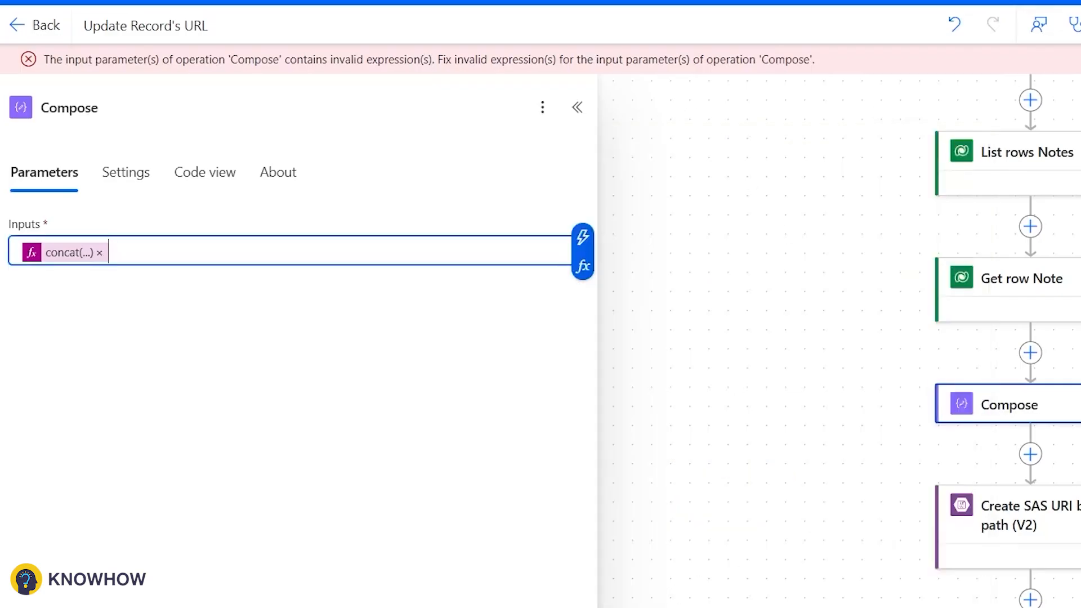
left_click(1080, 25)
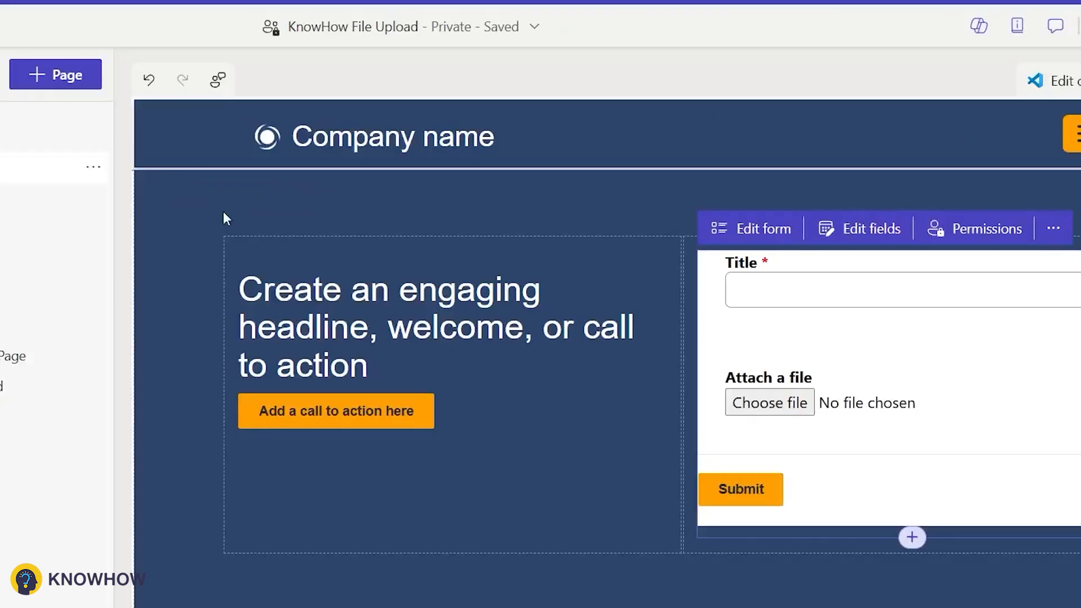
Preview the KnowHow File Upload site on desktop and submit the form with the title New Upload and an attached file
left_click(1077, 26)
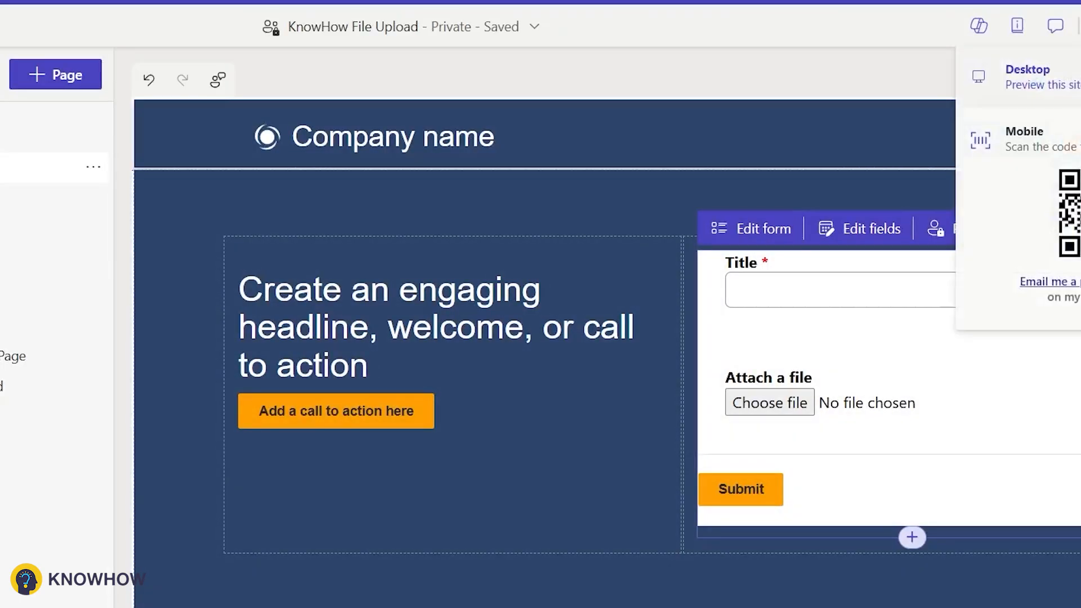
left_click(957, 75)
type("New ")
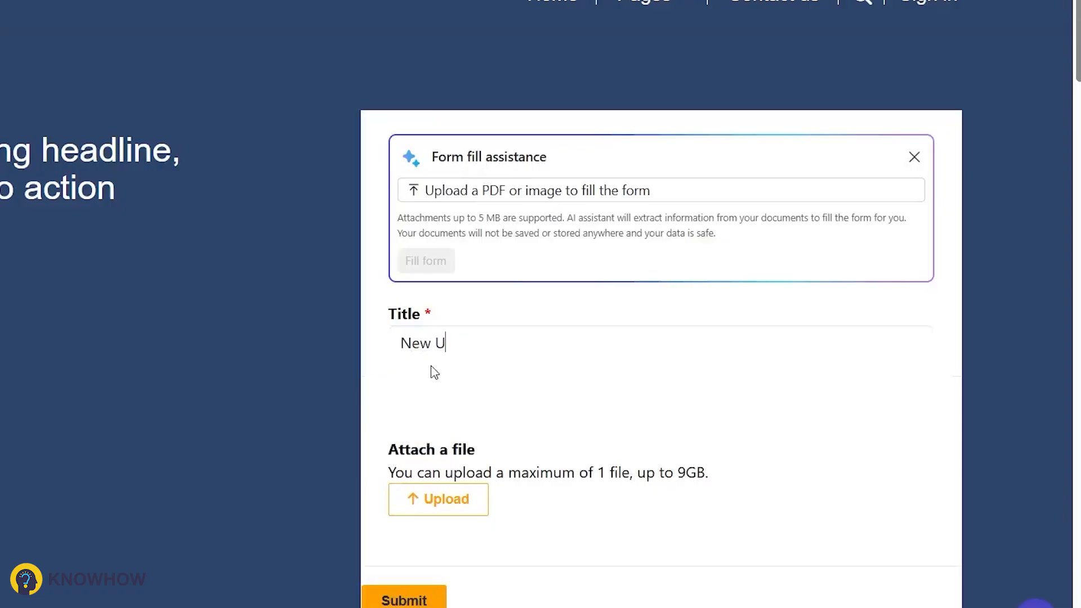
type("Upload")
left_click(417, 500)
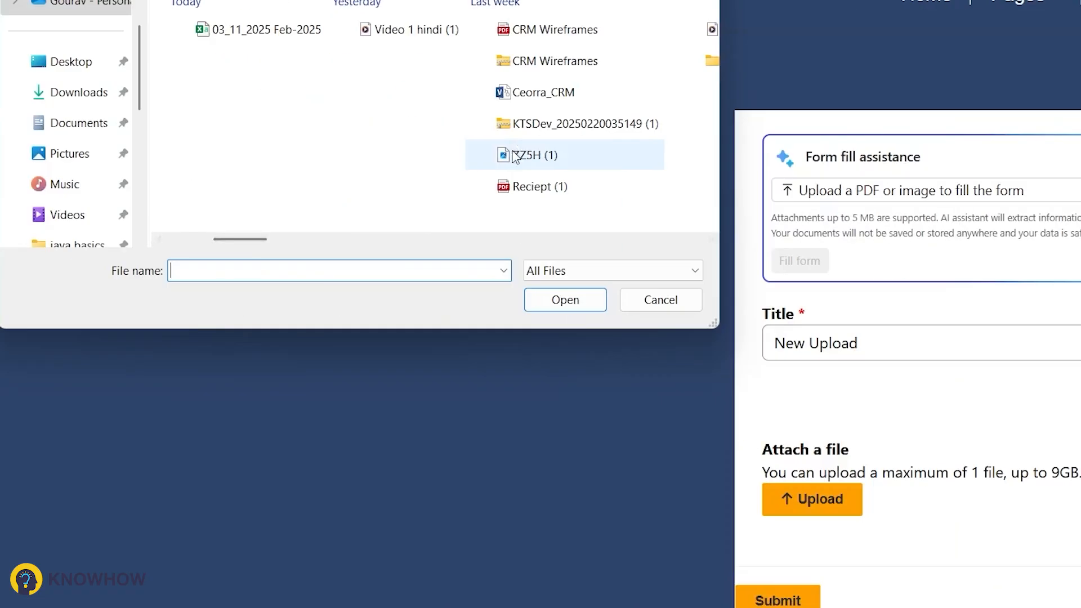
double_click(140, 155)
scroll(505, 435, "down", 1)
left_click(404, 529)
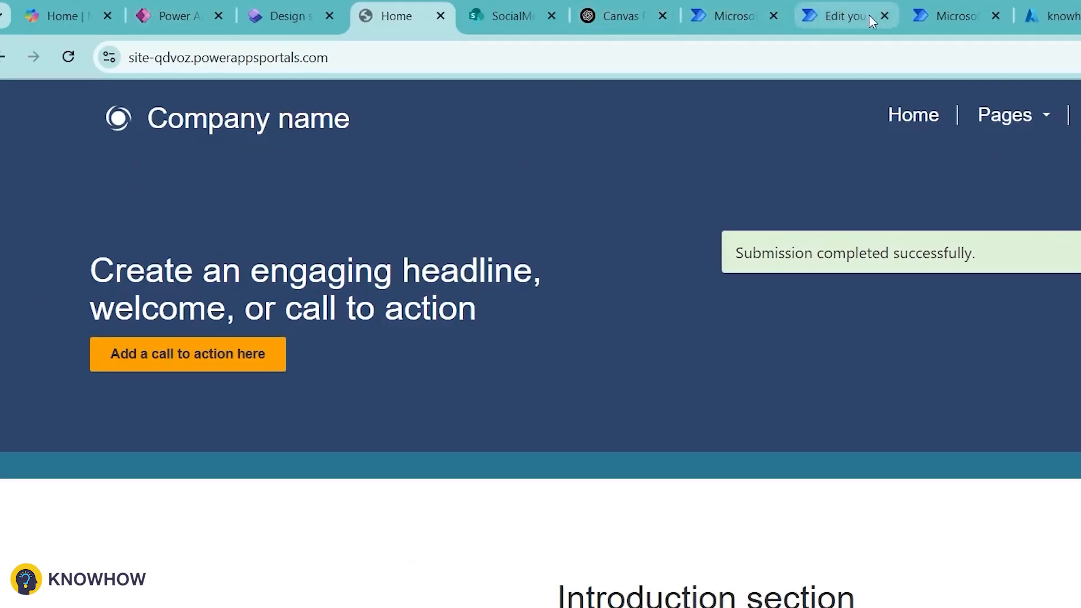
Switch to Power Automate, review the flow run's action statuses, and open the Create SAS URI by path (V2) action in the editor
left_click(869, 12)
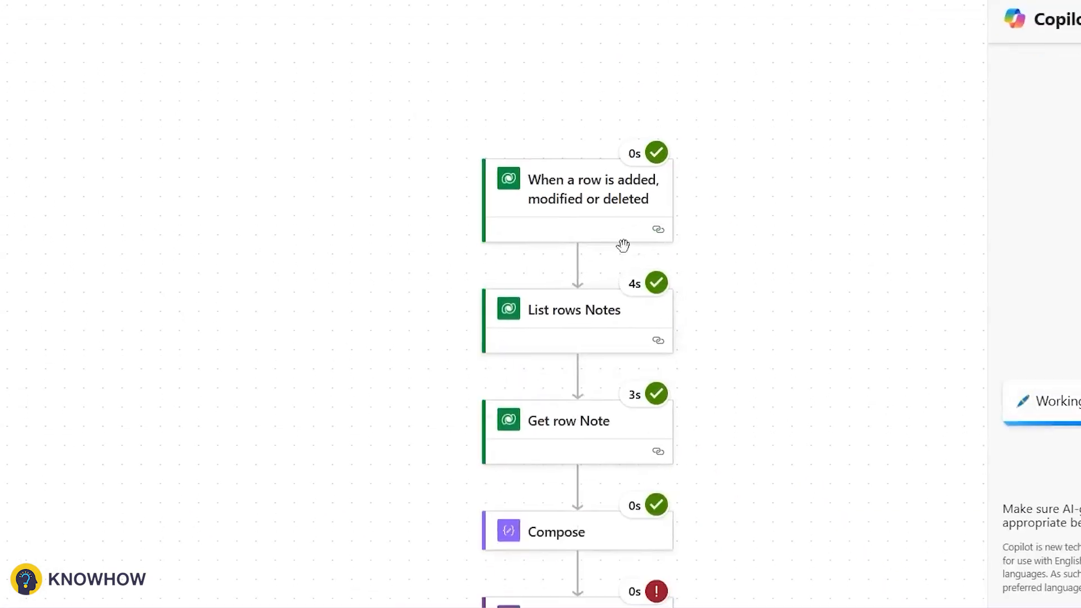
scroll(708, 270, "down", 4)
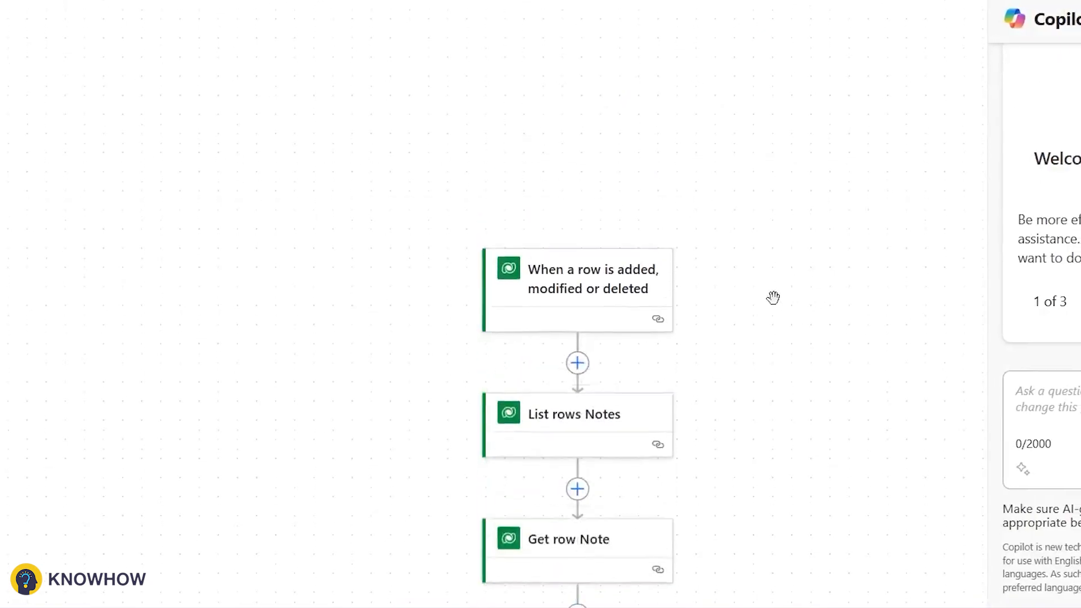
scroll(263, 340, "down", 10)
left_click(608, 231)
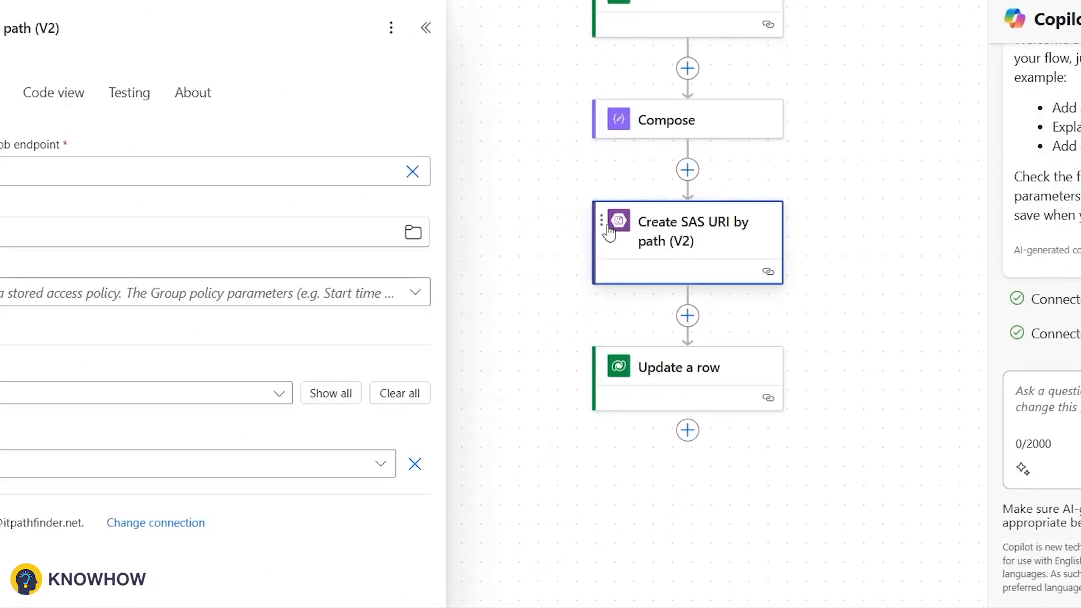
Create a new Azure Blob Storage connection with Microsoft Entra ID Integrated authentication, signing in with the existing account
left_click(124, 92)
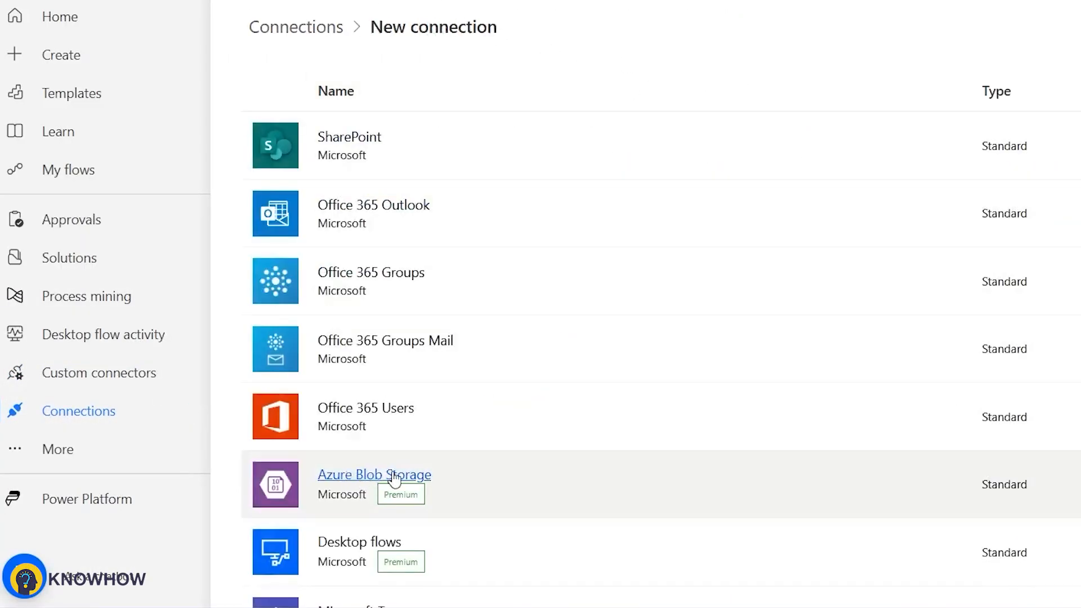
left_click(391, 475)
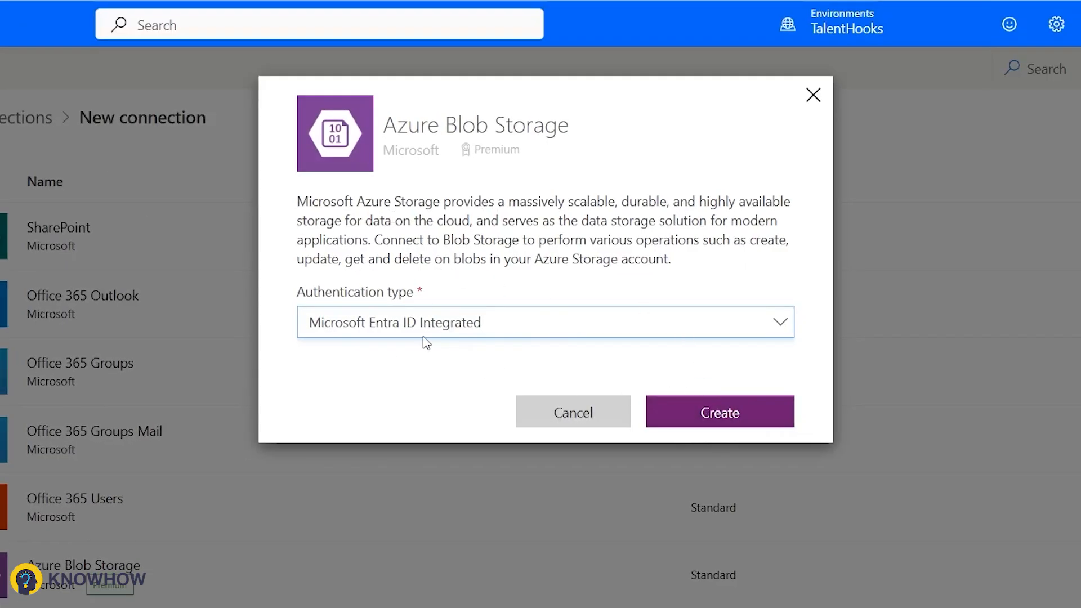
left_click(698, 414)
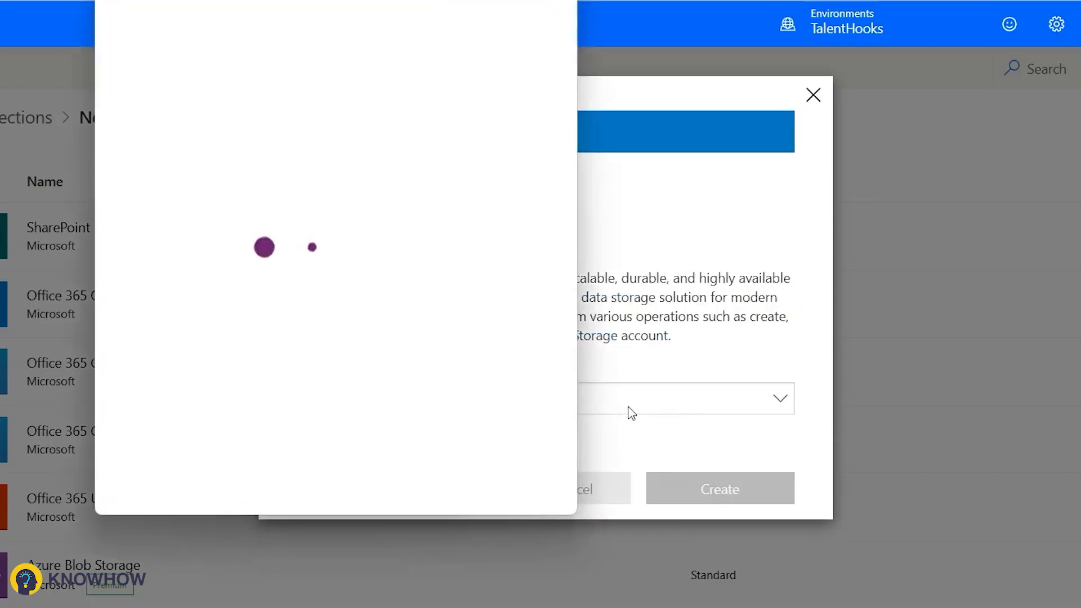
left_click(410, 126)
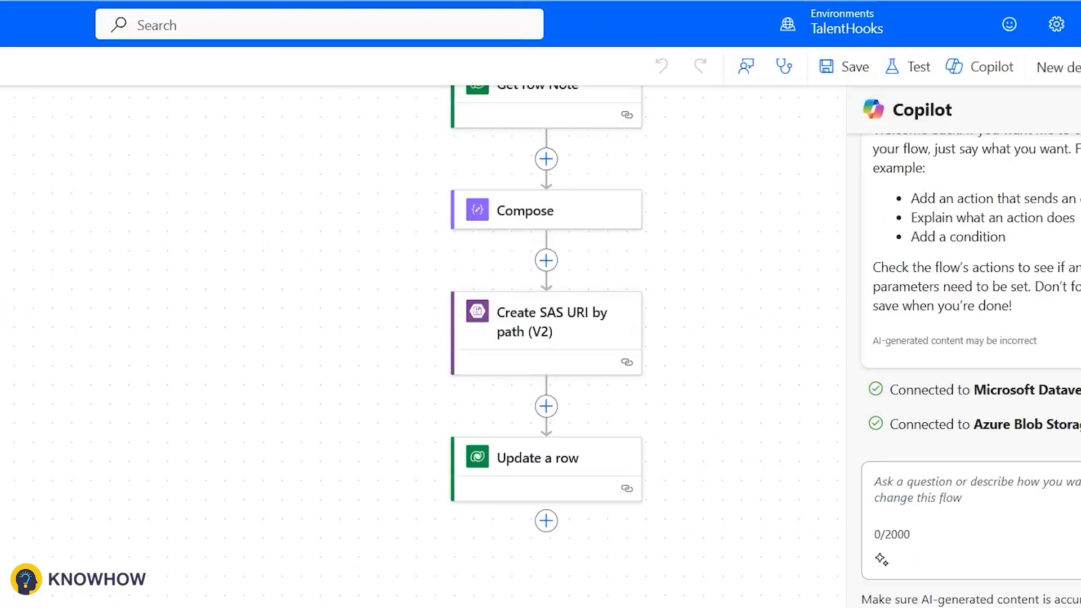
Delete the Create SAS URI by path (V2) action and add it again between Compose and Update a row
left_click(620, 321)
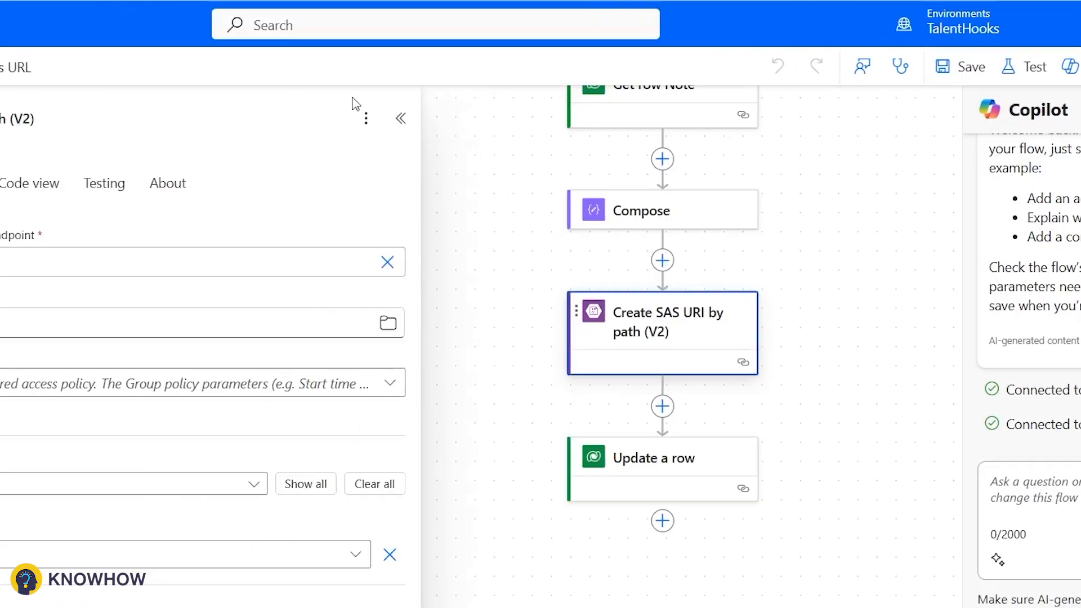
left_click(539, 118)
left_click(579, 212)
left_click(943, 400)
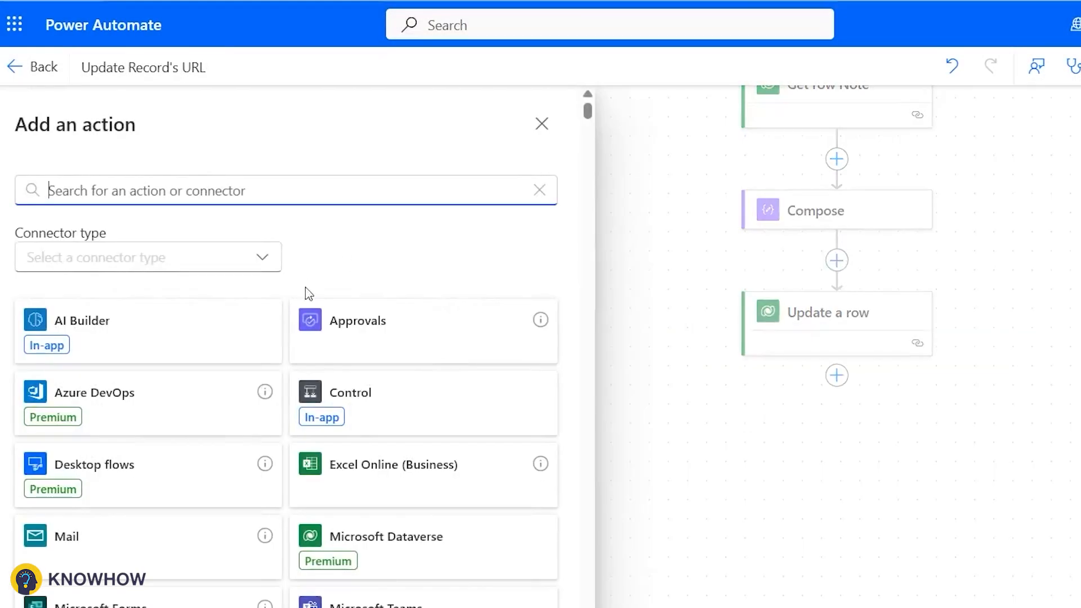
type("A")
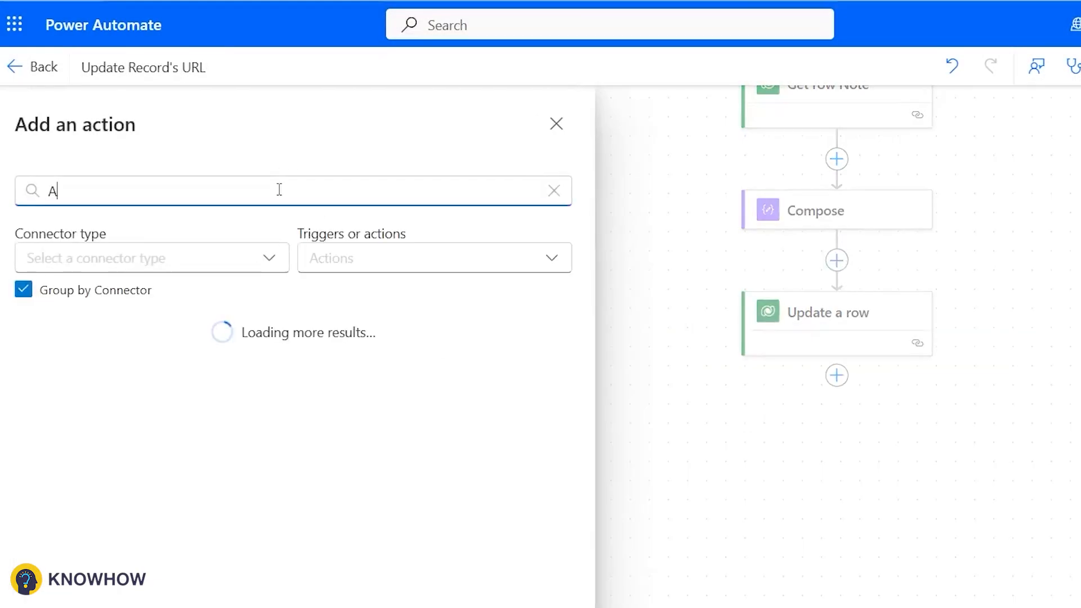
type("zure blo")
left_click(514, 369)
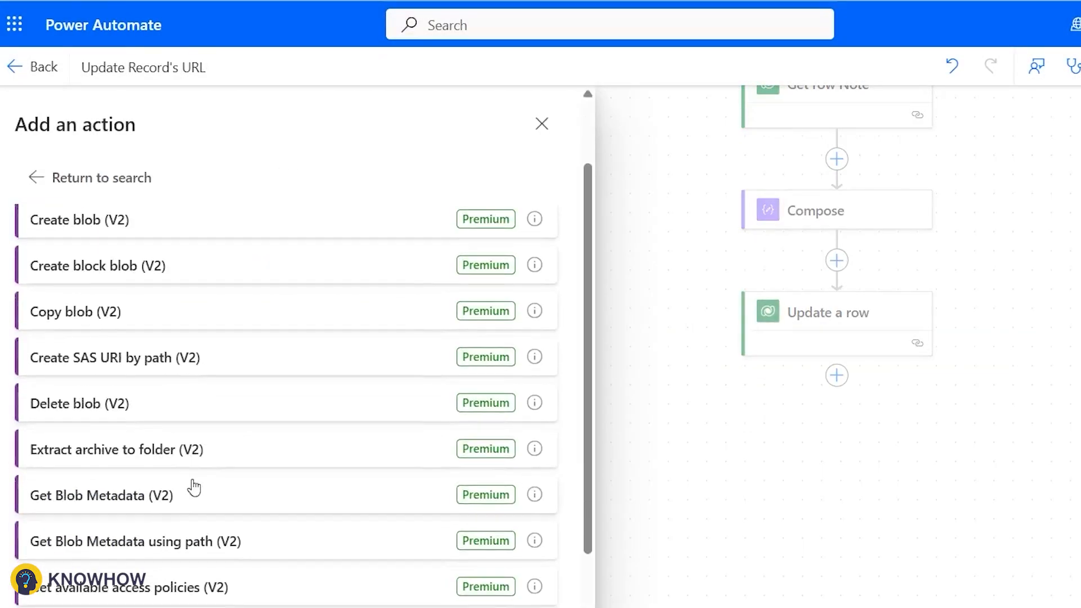
left_click(172, 375)
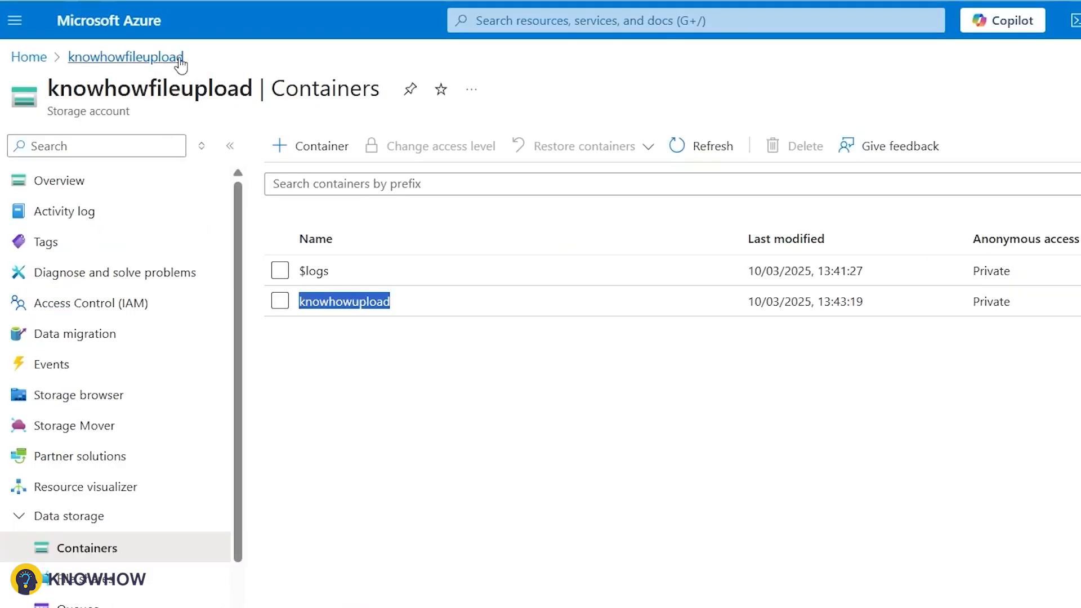
Copy the storage account name knowhowfileupload from the Azure portal and delete the older Azure Blob Storage connection in Power Automate
double_click(145, 92)
key("ctrl+c")
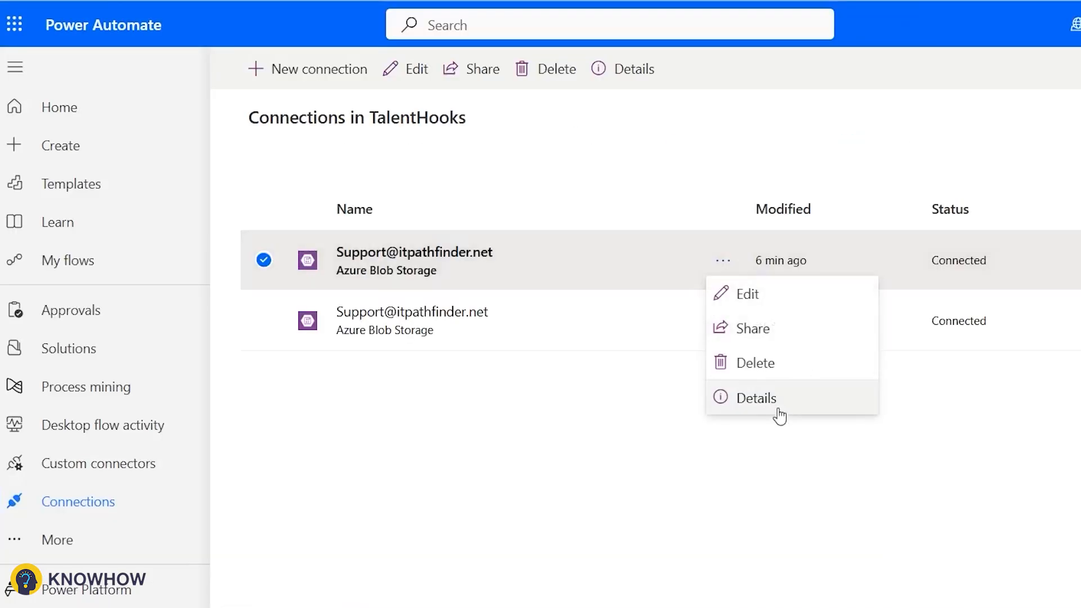
left_click(656, 451)
left_click(723, 260)
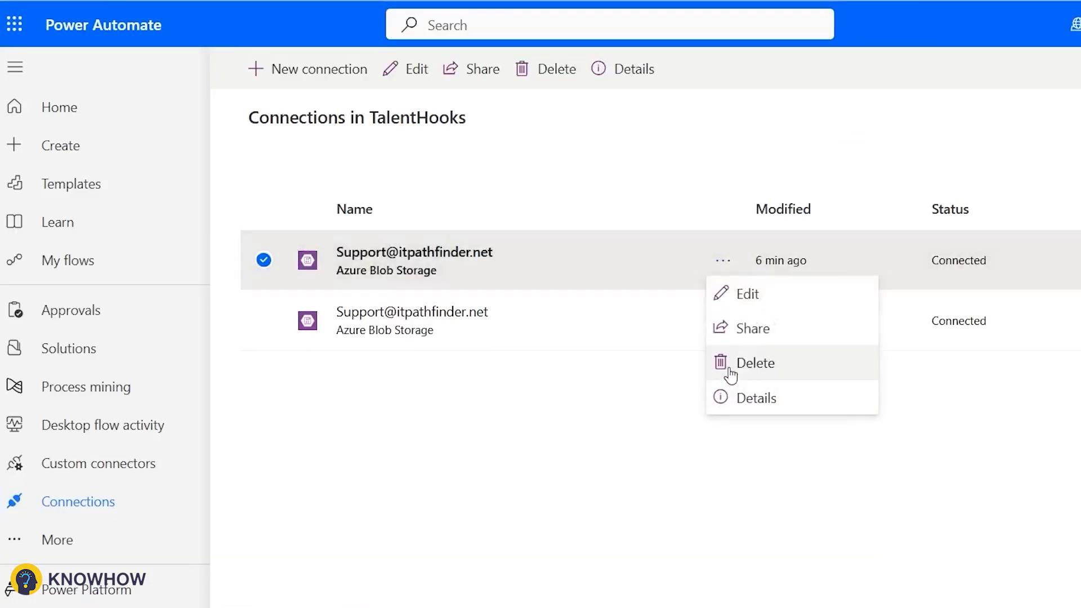
left_click(730, 363)
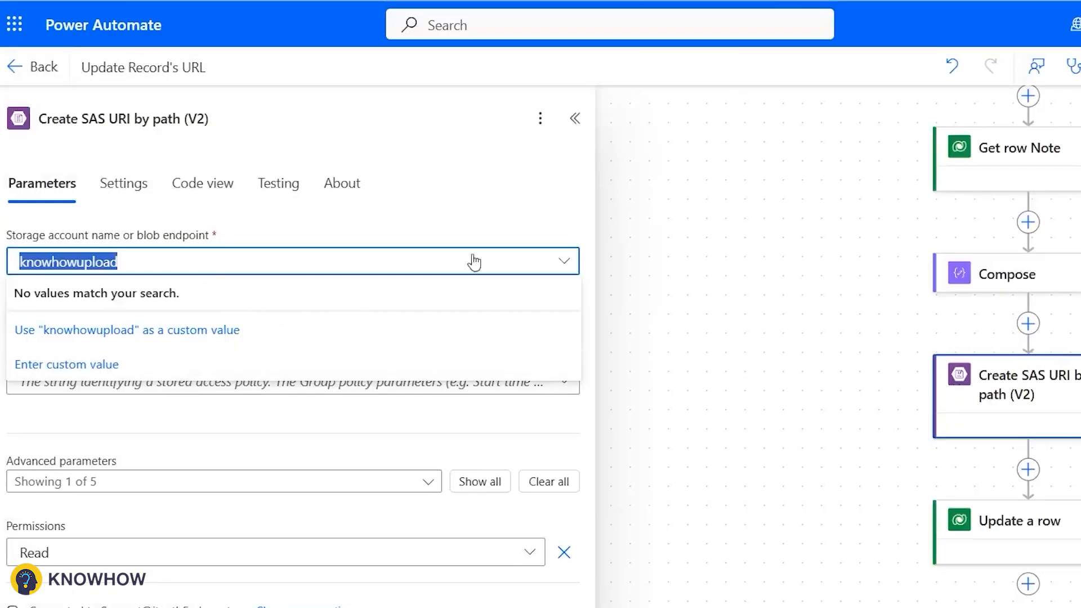
Replace the Create SAS URI by path (V2) action with a fresh copy of the Azure Blob Storage action after Compose
left_click(540, 118)
left_click(546, 218)
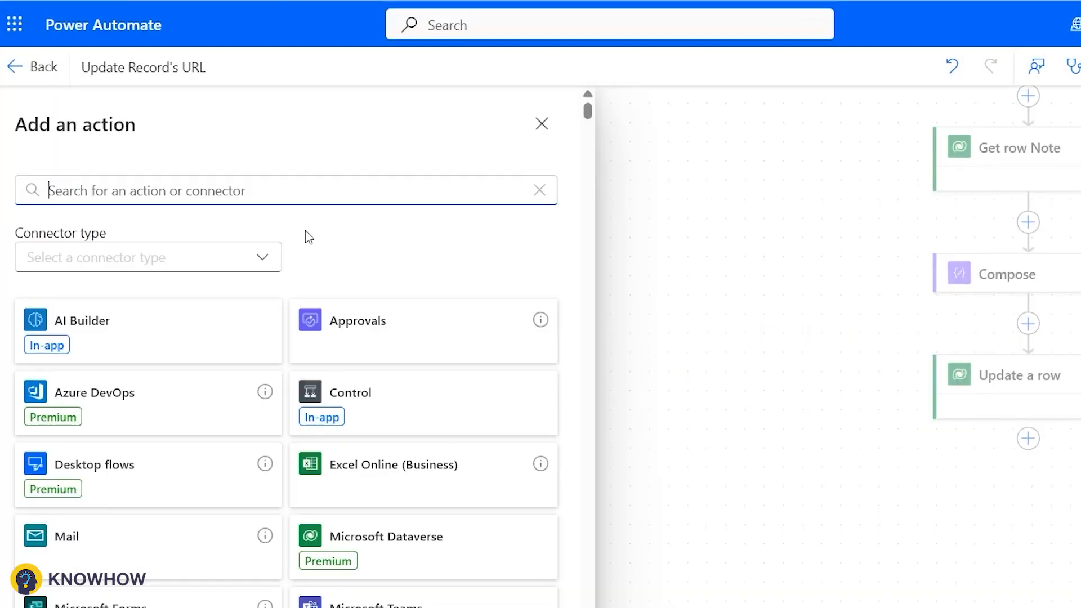
type("azure blo")
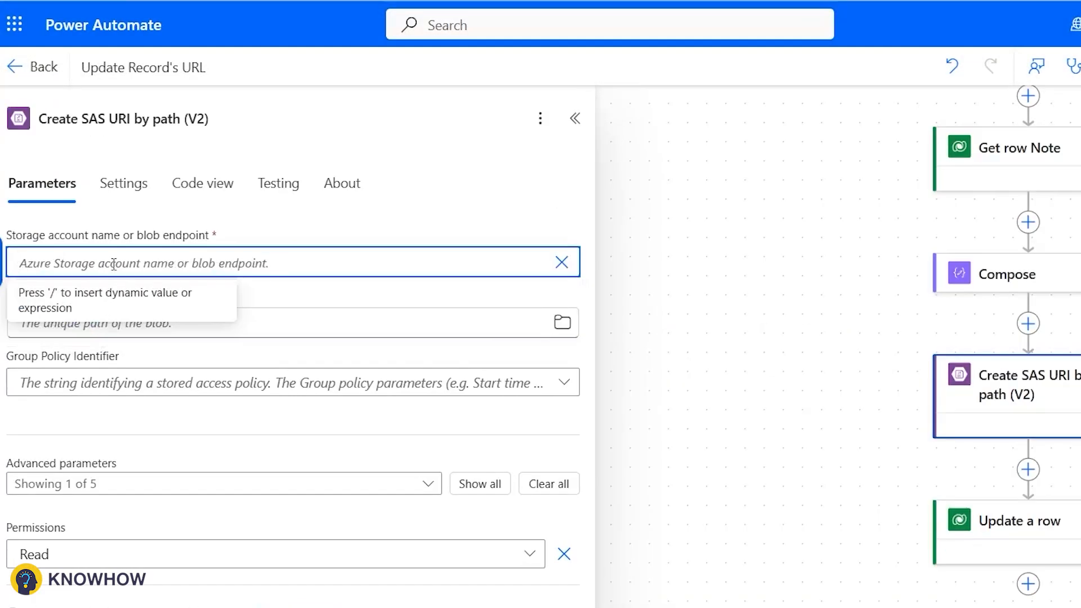
Set the new SAS URI action's storage account to the custom value knowhowfileupload and its blob path to Compose's Outputs
key("ctrl+v")
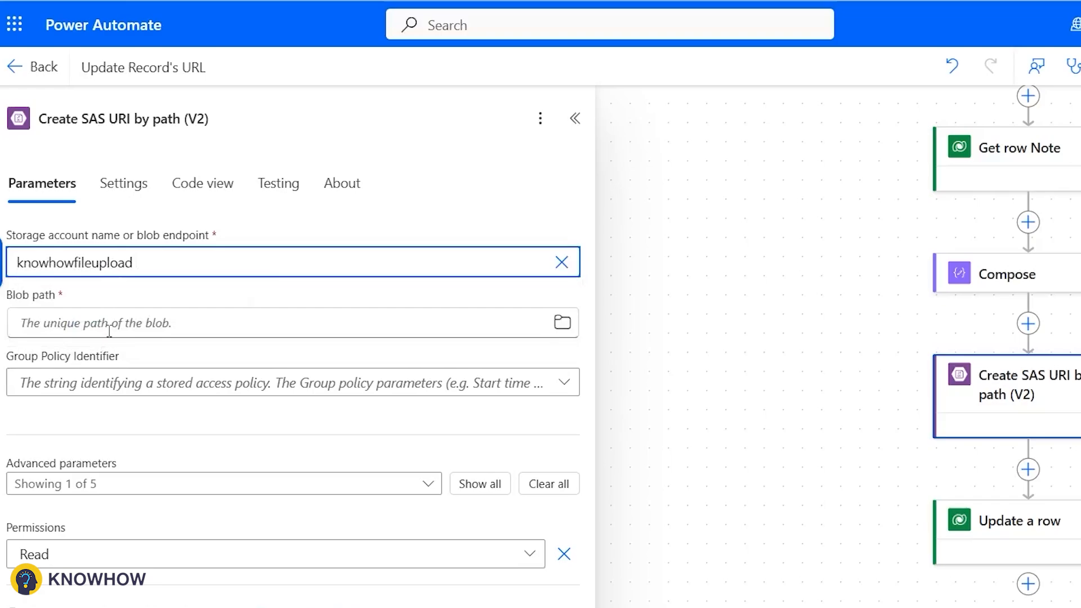
left_click(17, 320)
key("ctrl+v")
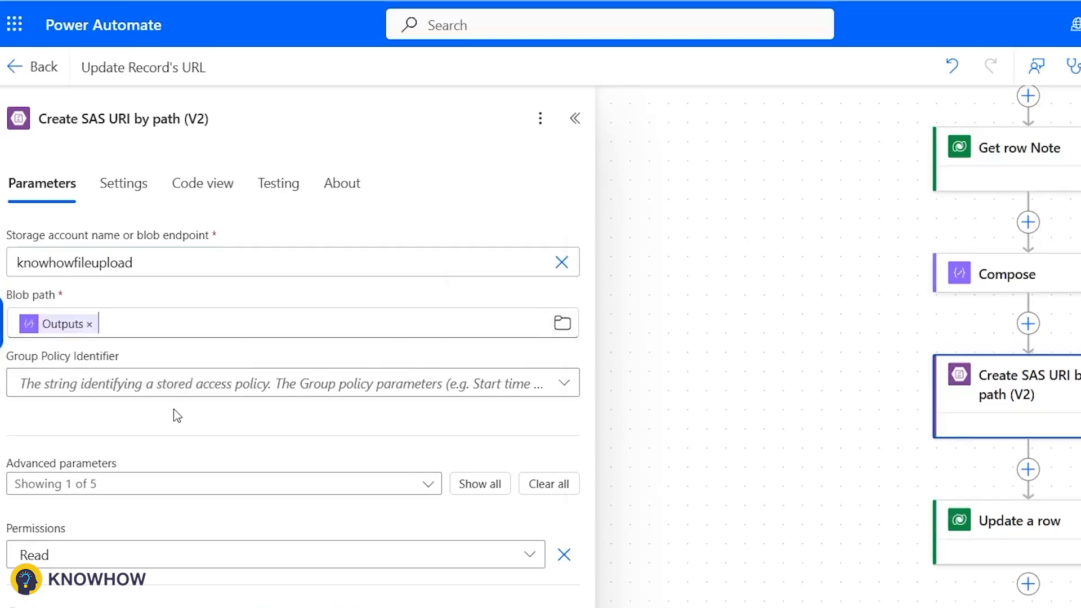
Try to fill the Update a row action's URL with the copied value and save the flow
left_click(963, 521)
left_click(320, 552)
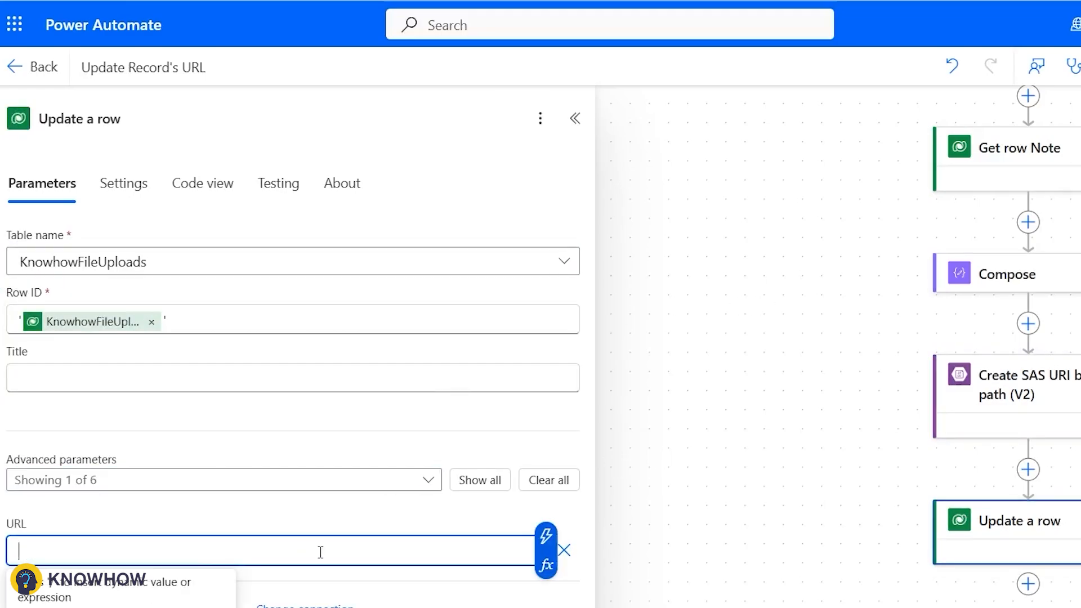
key("ctrl+v")
scroll(828, 238, "up", 4)
key("ctrl+s")
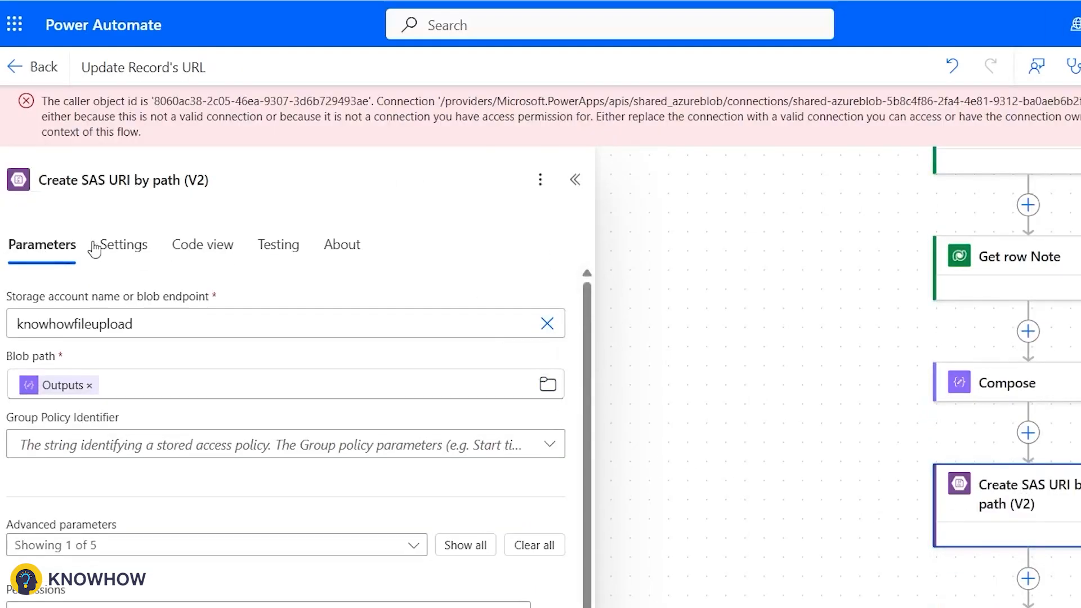
Check the Create SAS URI by path (V2) action's About information and reload the designer, discarding the unsaved changes
left_click(278, 245)
left_click(340, 251)
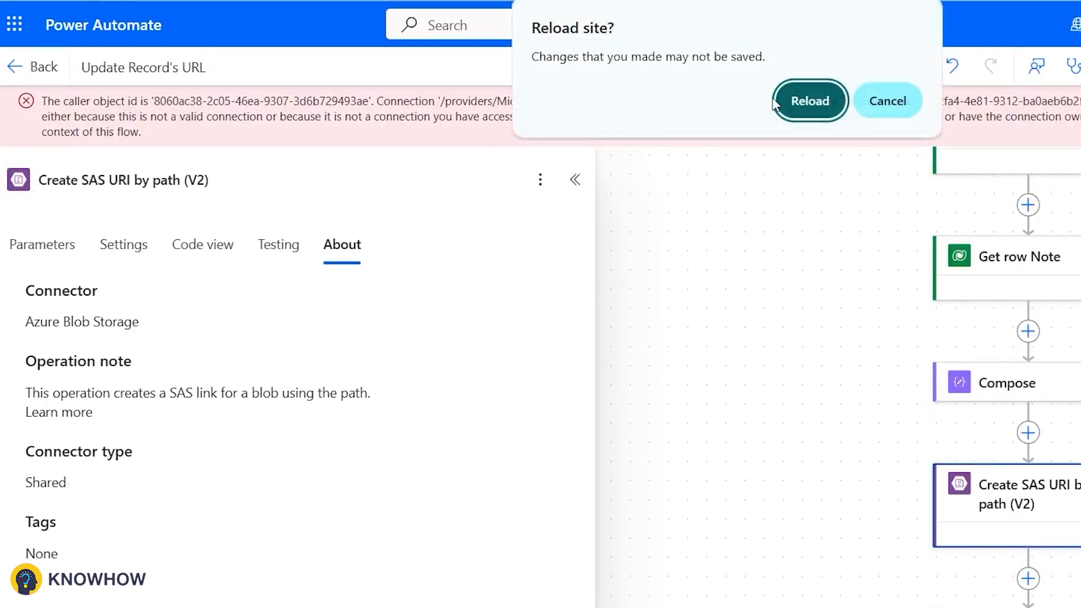
left_click(776, 103)
Add Azure Blob Storage's Create SAS URI by path (V2) action between Compose and Update a row and save the flow
left_click(802, 355)
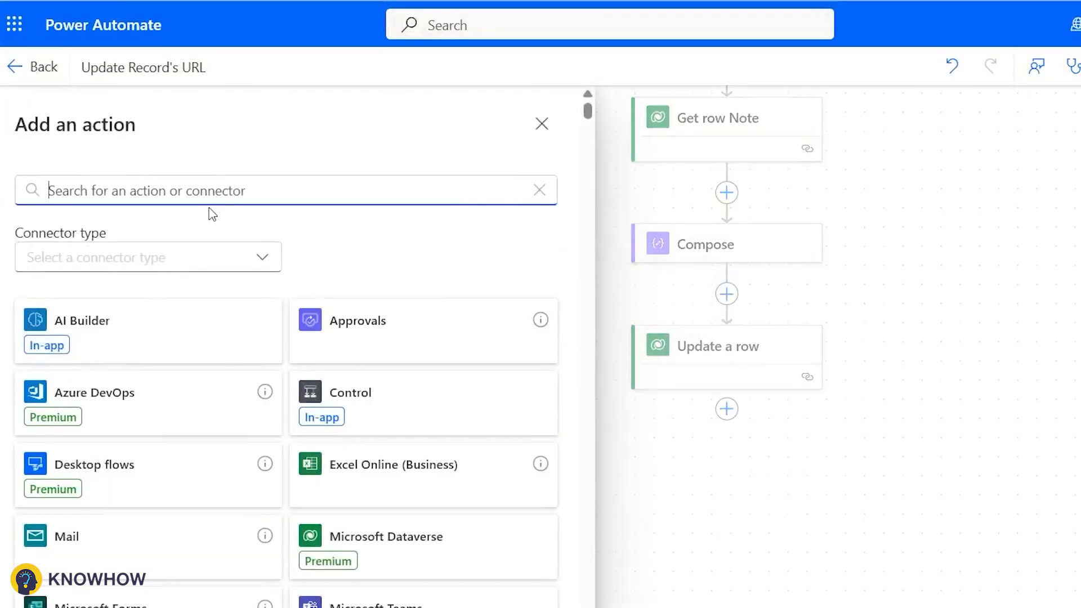
type("azure b")
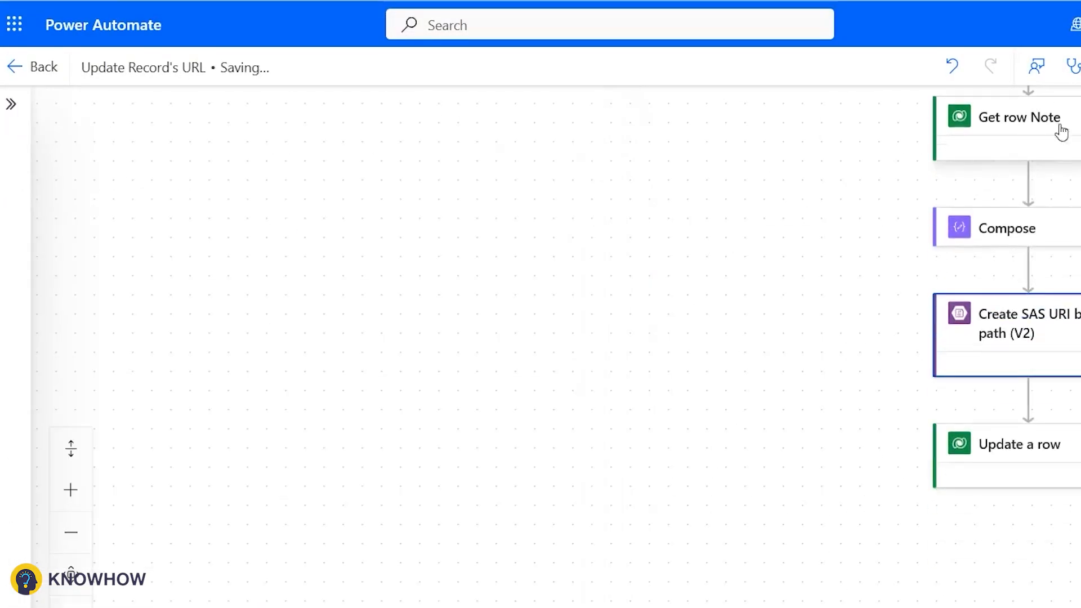
Show the URL field in Update a row, set it to the SAS URI action's Web Url and save the flow
left_click(976, 444)
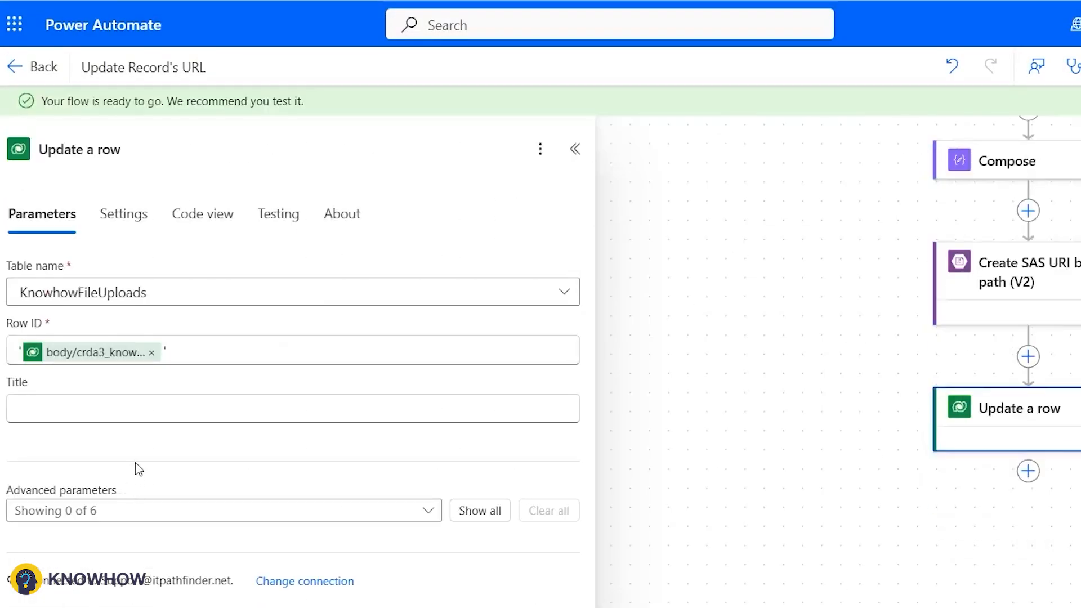
left_click(112, 510)
left_click(91, 459)
left_click(451, 450)
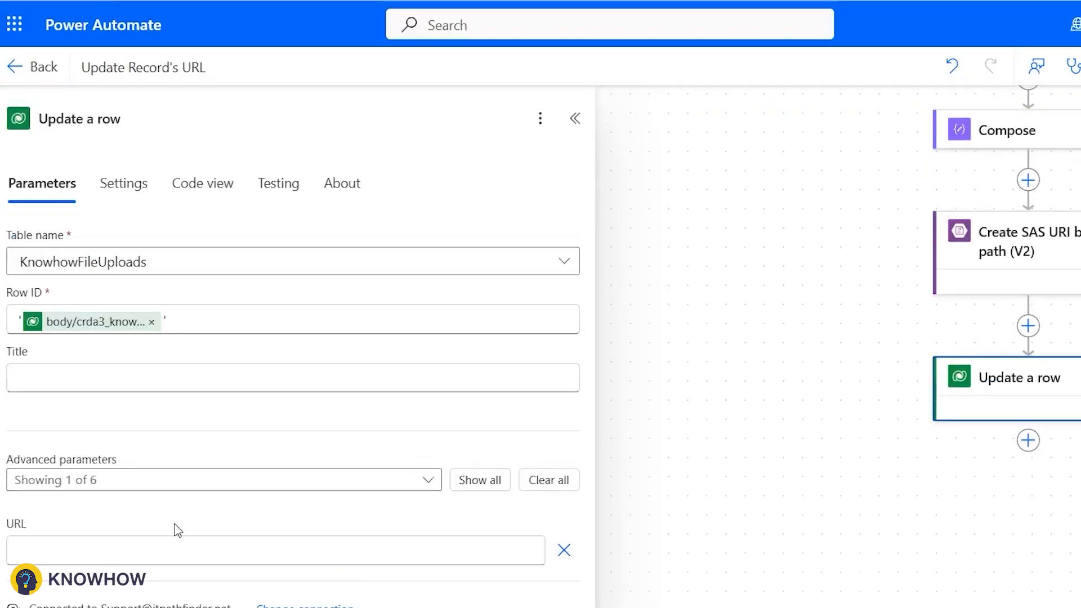
left_click(134, 555)
left_click(619, 301)
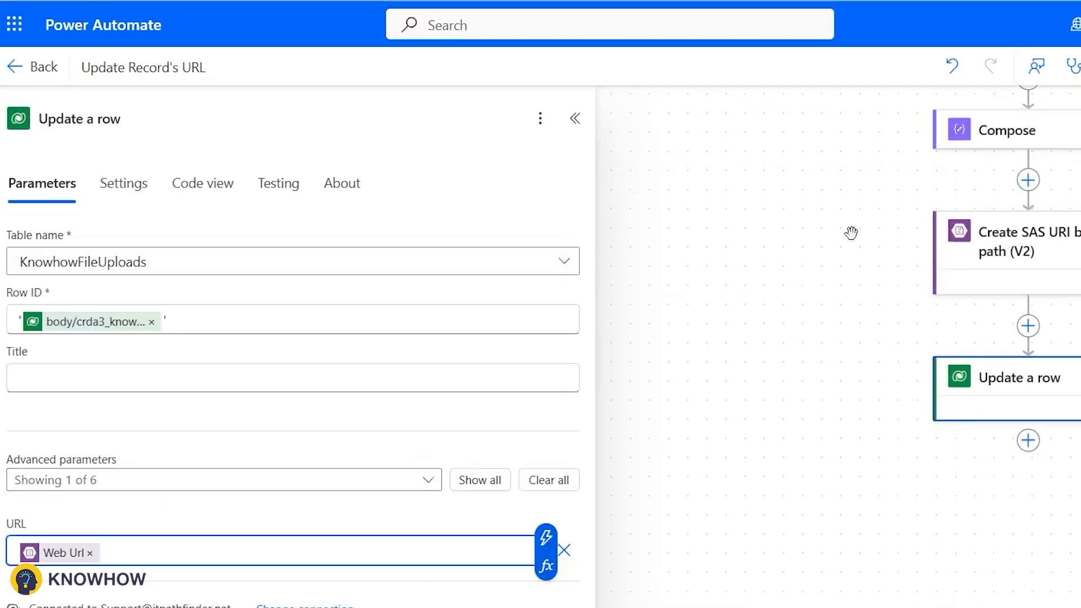
key("ctrl+s")
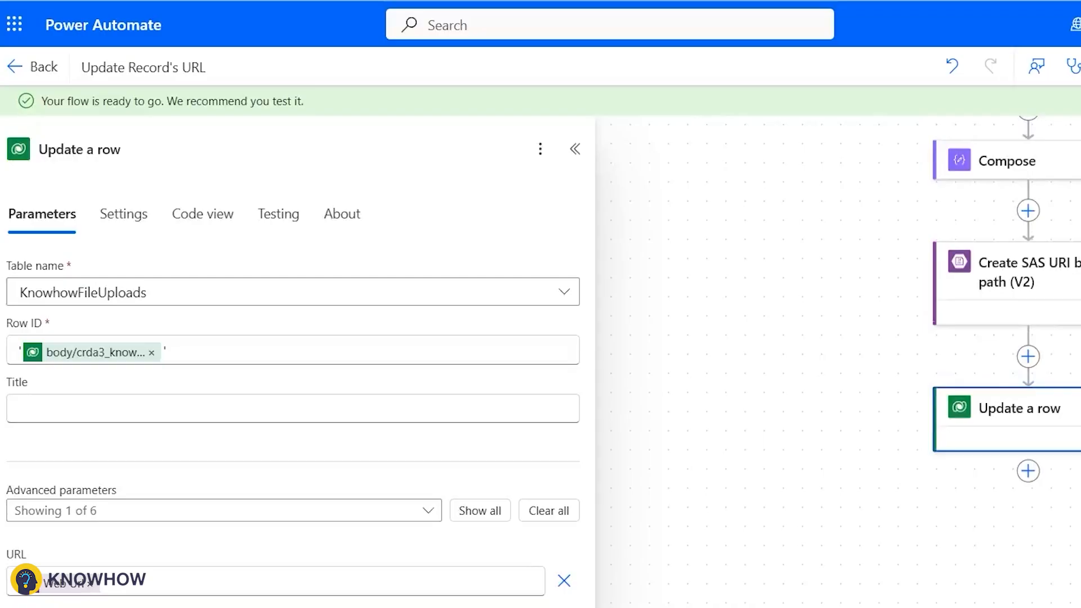
left_click(899, 66)
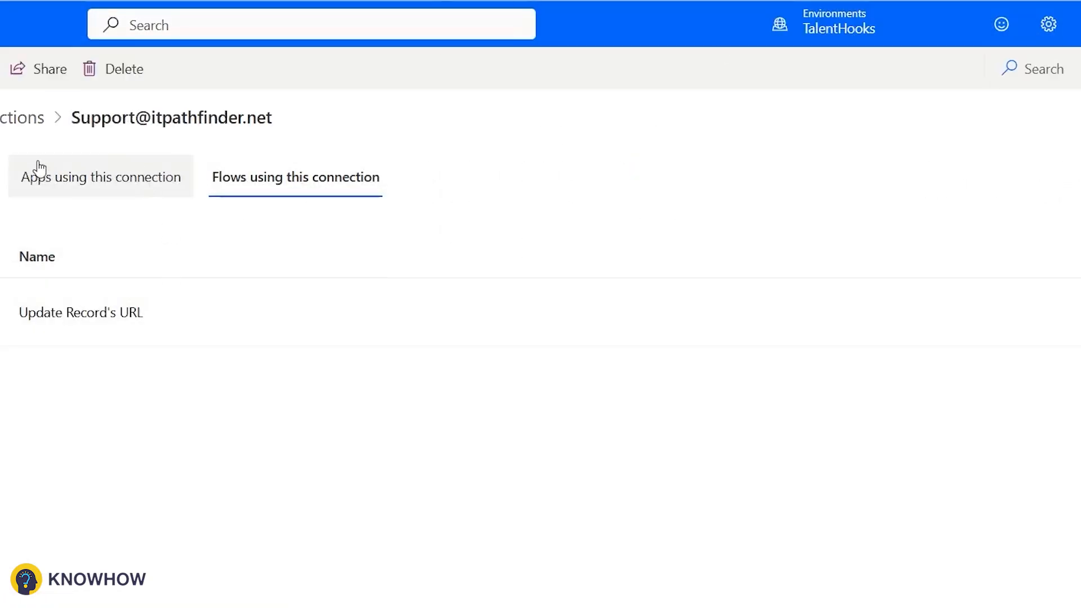
Check the authentication type of the existing Azure Blob Storage connection and delete that connection
left_click(271, 177)
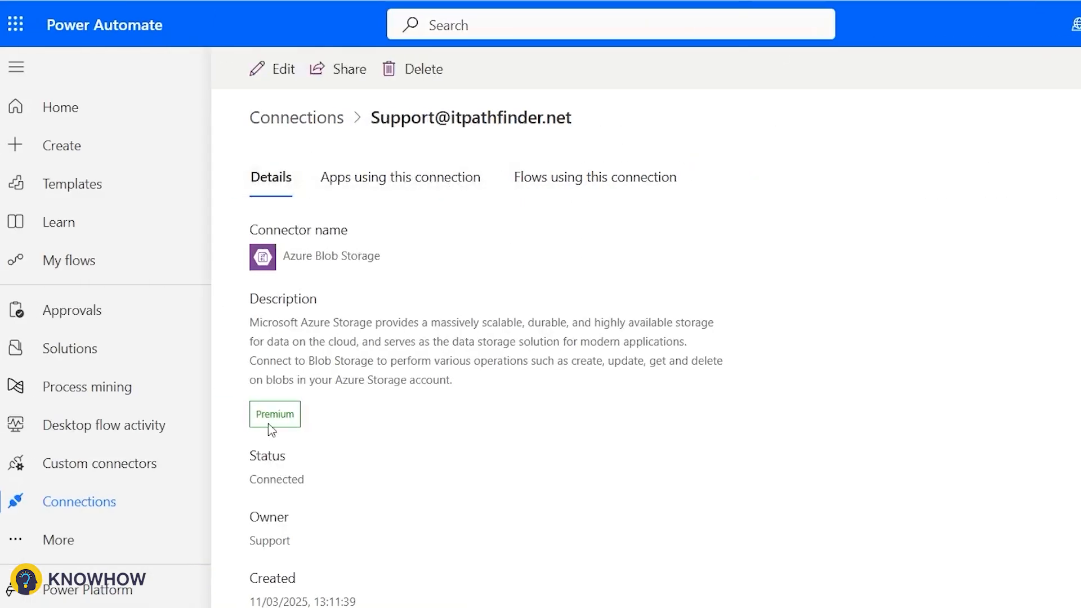
left_click(283, 70)
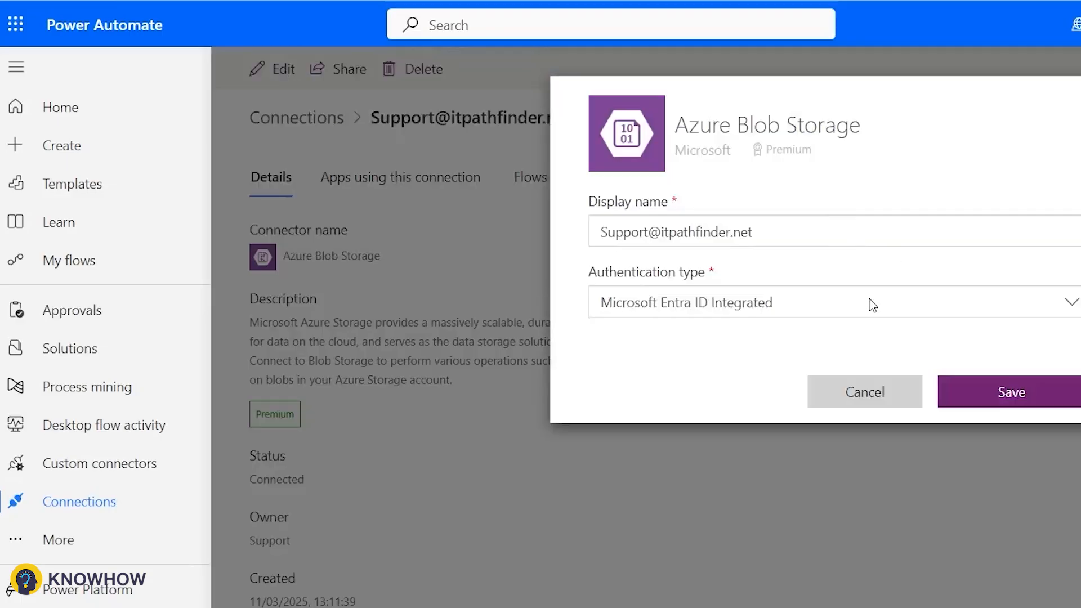
left_click(865, 392)
left_click(405, 70)
left_click(762, 362)
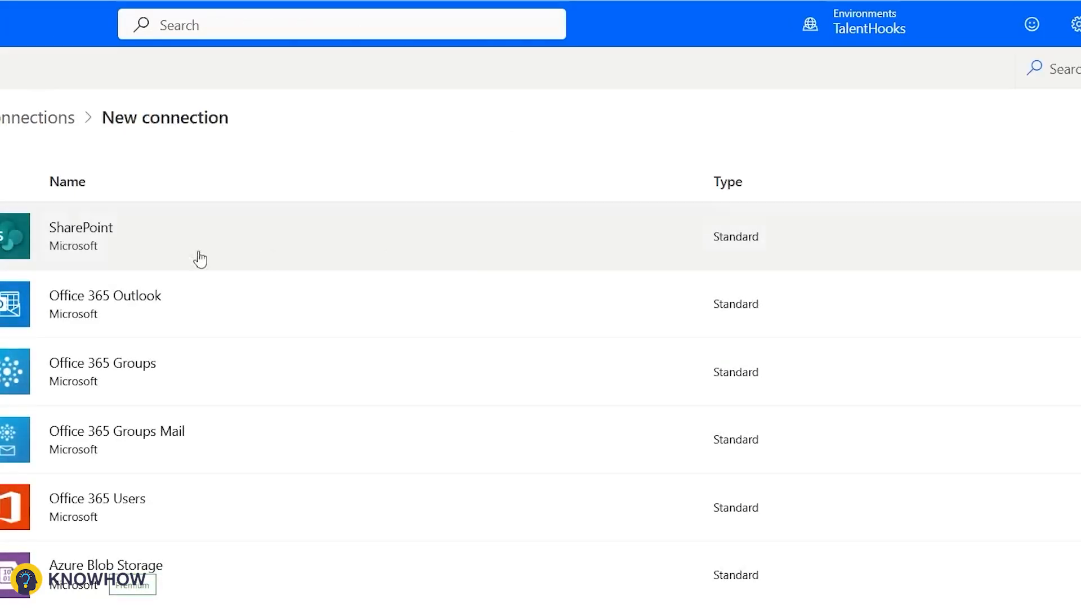
Create an Azure Blob Storage connection with Access Key authentication for account knowhowfileupload, entering the storage account access key
scroll(212, 415, "down", 8)
scroll(198, 306, "up", 3)
left_click(125, 276)
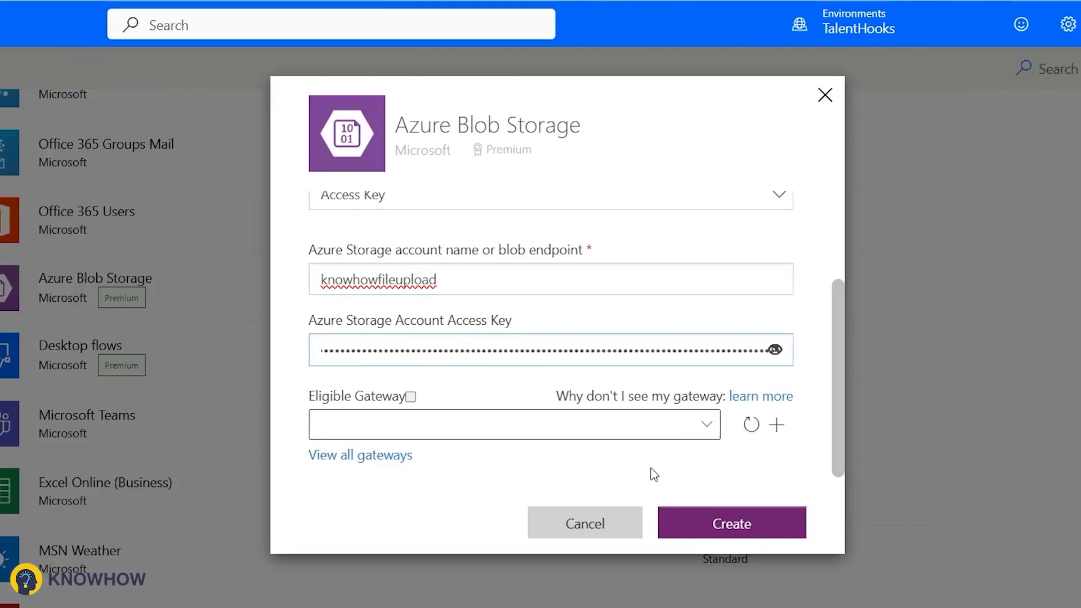
left_click(707, 518)
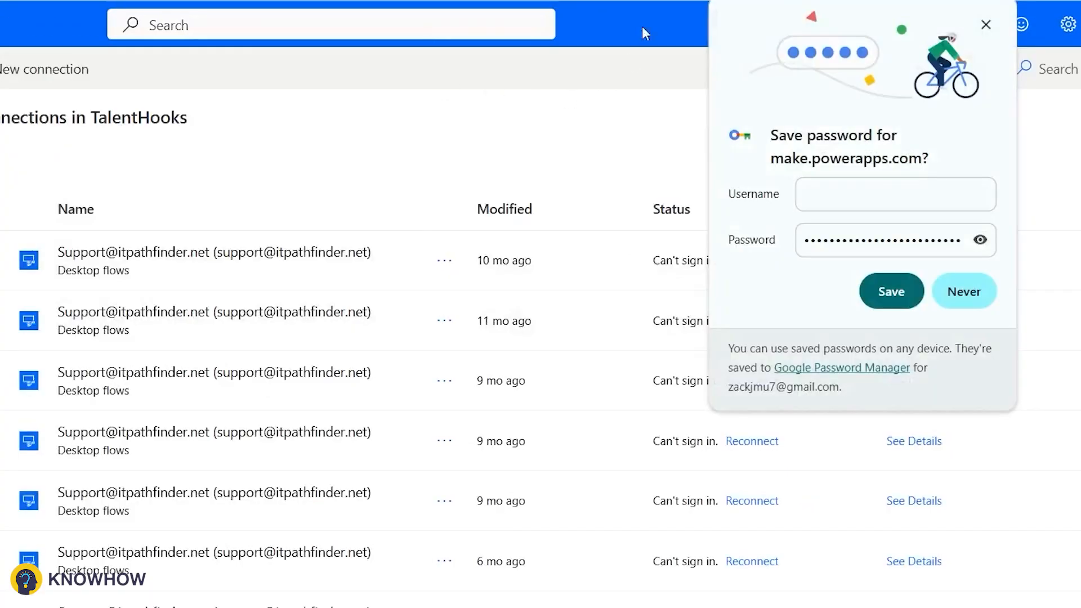
left_click(985, 24)
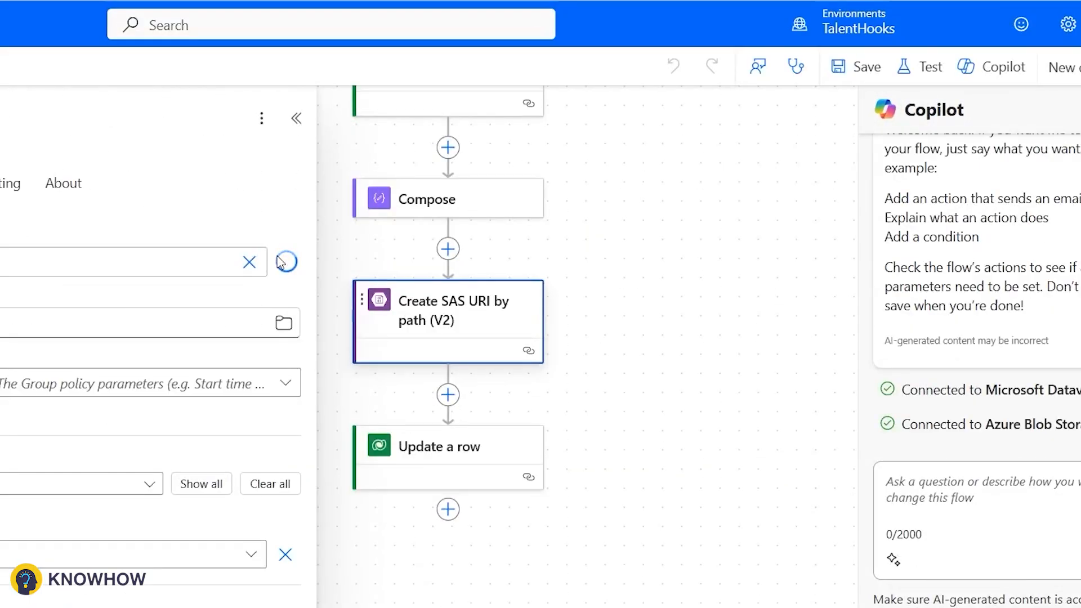
Set the SAS URI action's storage account to Use connection settings(knowhowfileupload) and save the flow
left_click(145, 260)
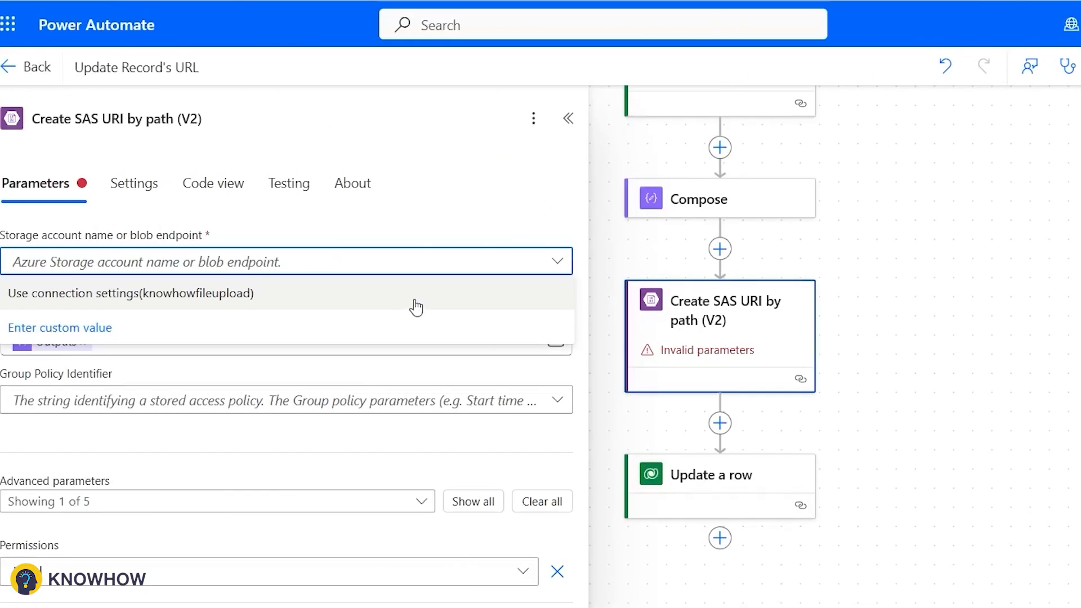
left_click(144, 308)
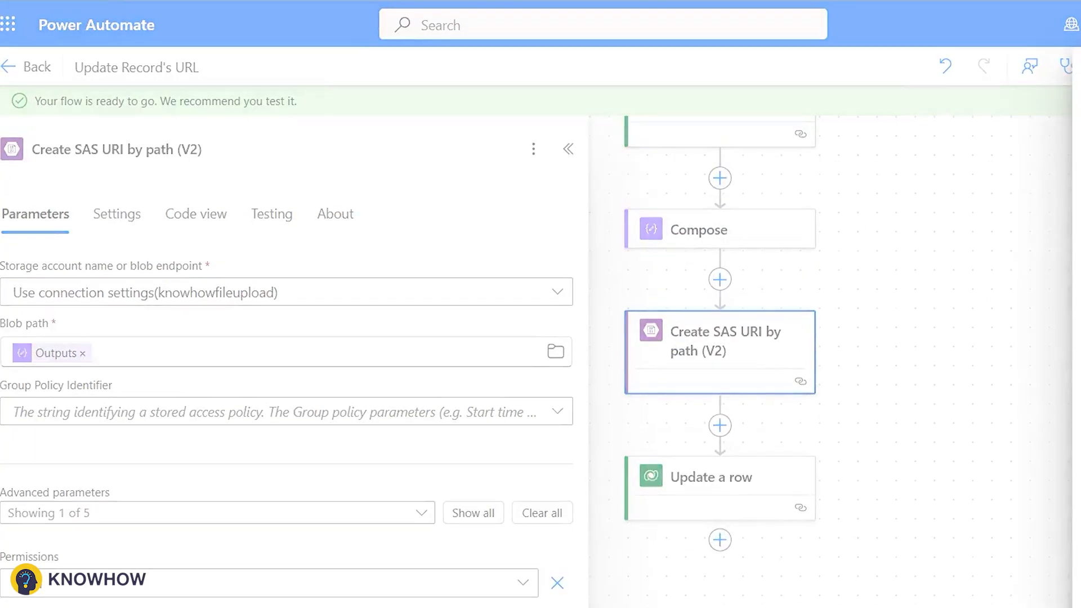
left_click(853, 214)
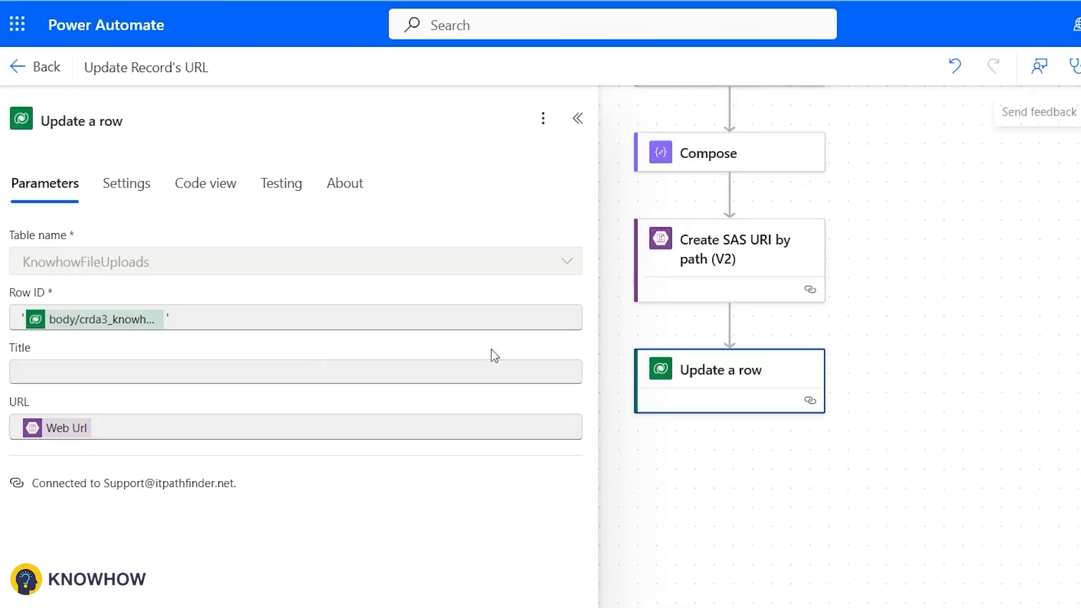
Replace Update a row's Row ID with the trigger's KnowhowFileUpload unique identifier, without quotation marks, and save the flow
left_click(535, 407)
left_click(367, 541)
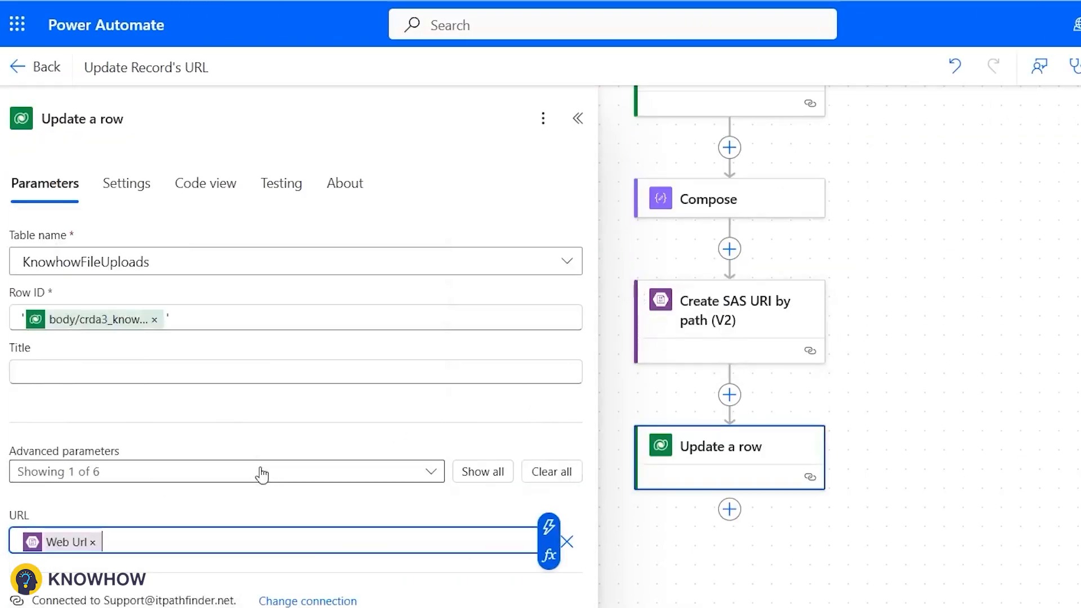
left_click(154, 320)
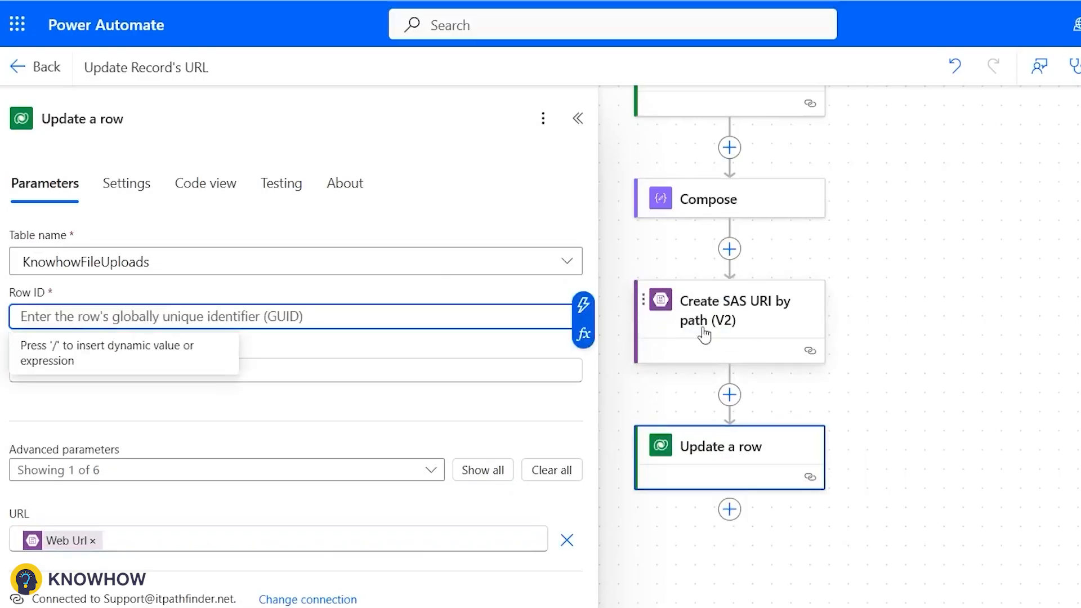
left_click(581, 302)
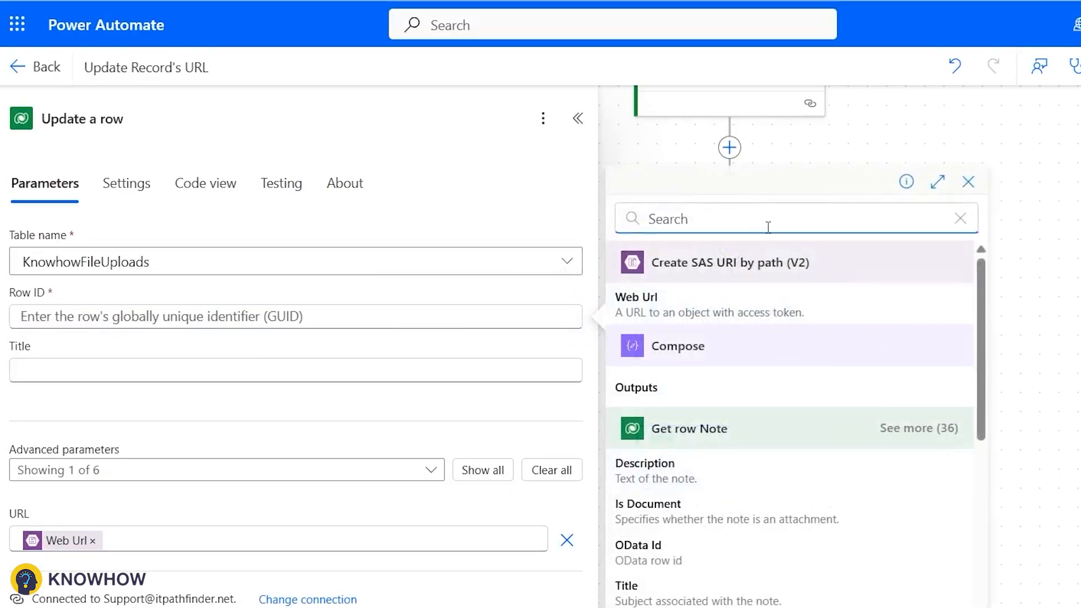
type("know")
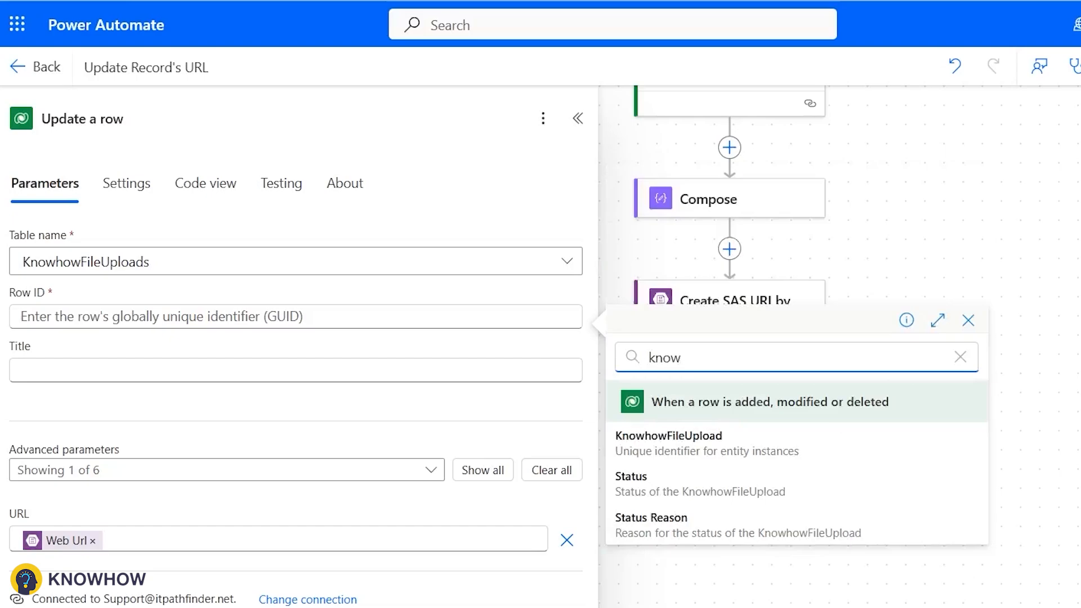
left_click(745, 437)
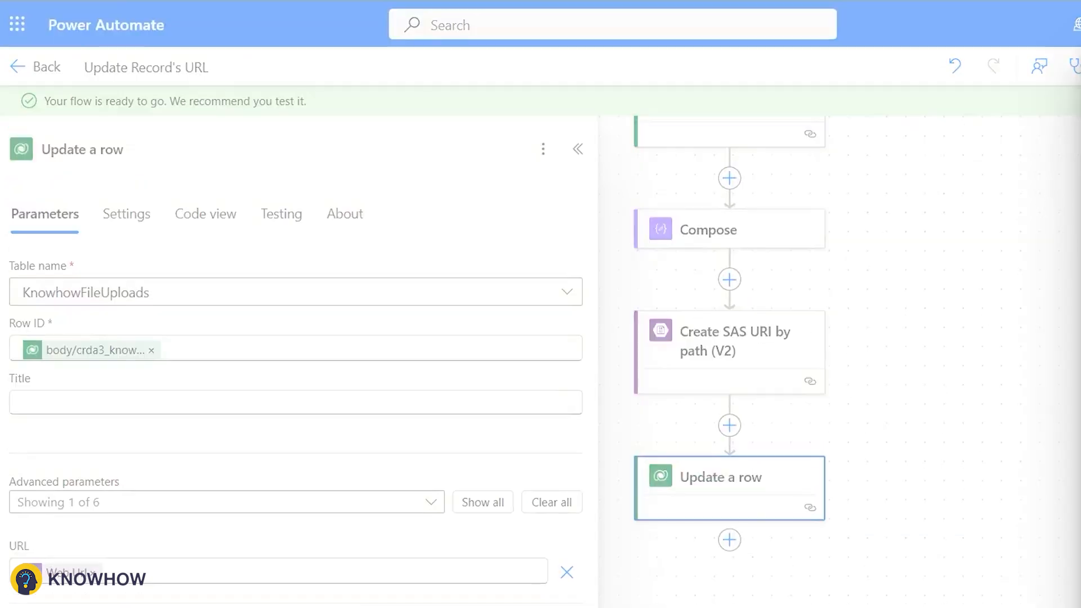
left_click(739, 176)
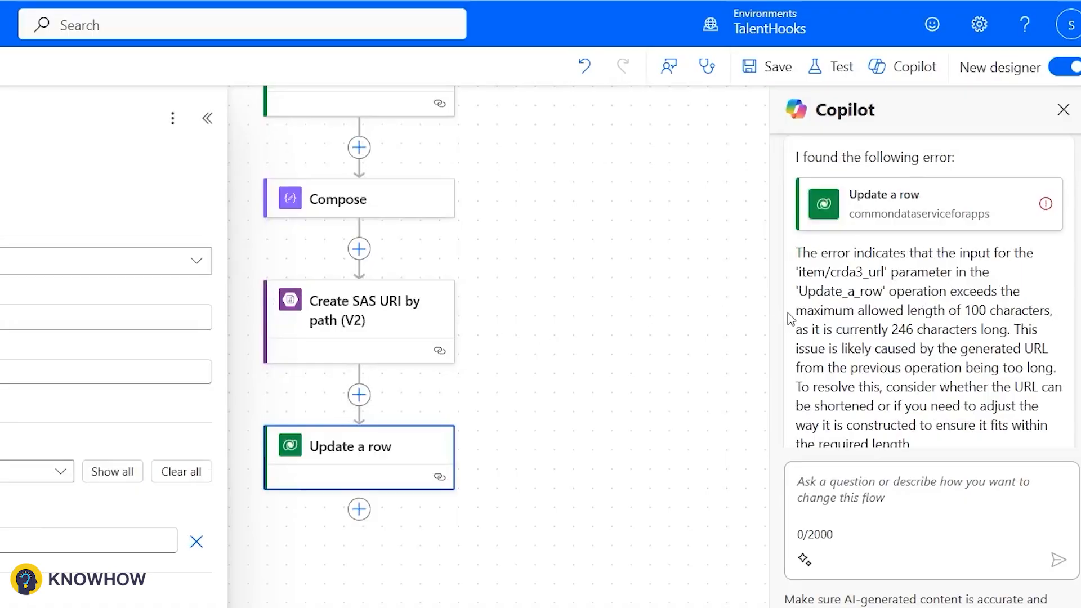
Examine the character length in Copilot's Update a row error and open the custom KnowhowFileUpload table in Power Apps
left_click_drag(894, 329, 919, 338)
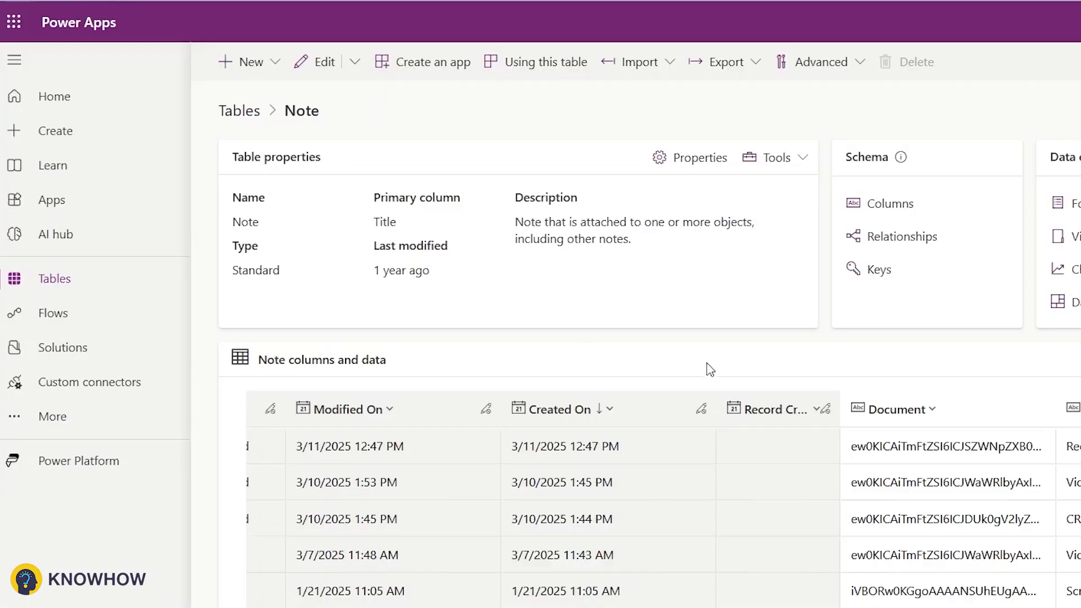
left_click(79, 274)
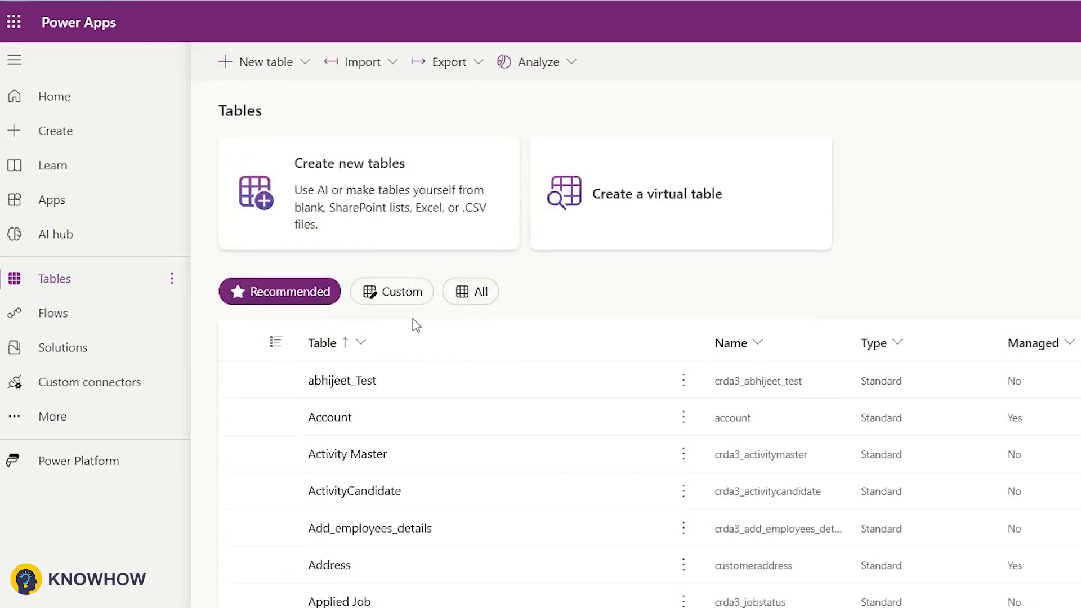
left_click(394, 279)
scroll(345, 451, "down", 1)
scroll(366, 585, "down", 20)
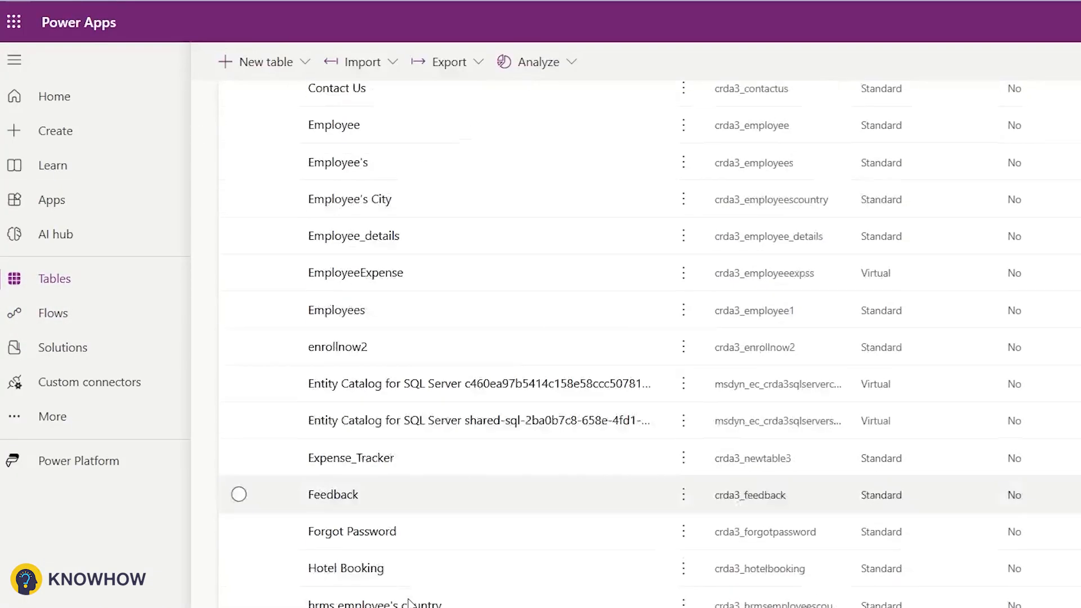
left_click(394, 583)
left_click(393, 579)
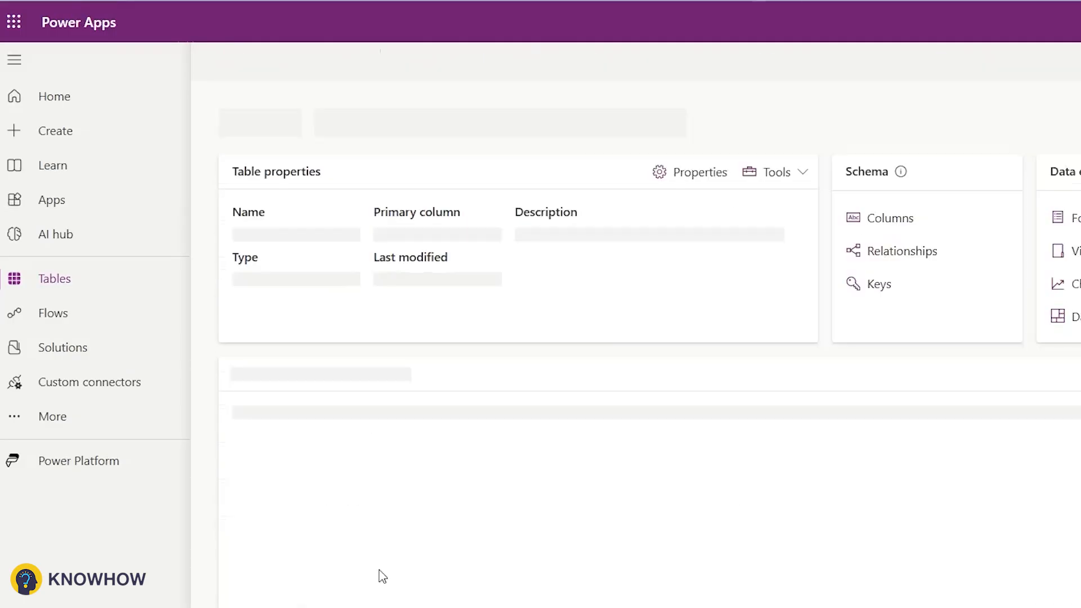
Open the KnowhowFileUpload table's URL column for editing, inspect its settings and return to Power Automate to test the flow
left_click(518, 409)
left_click(557, 440)
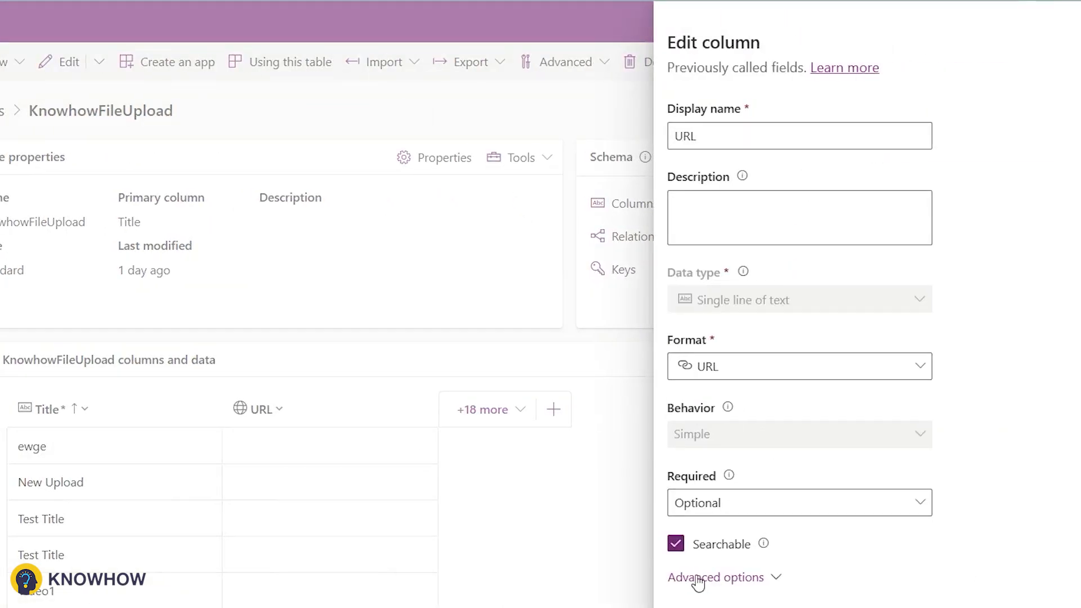
scroll(728, 590, "down", 8)
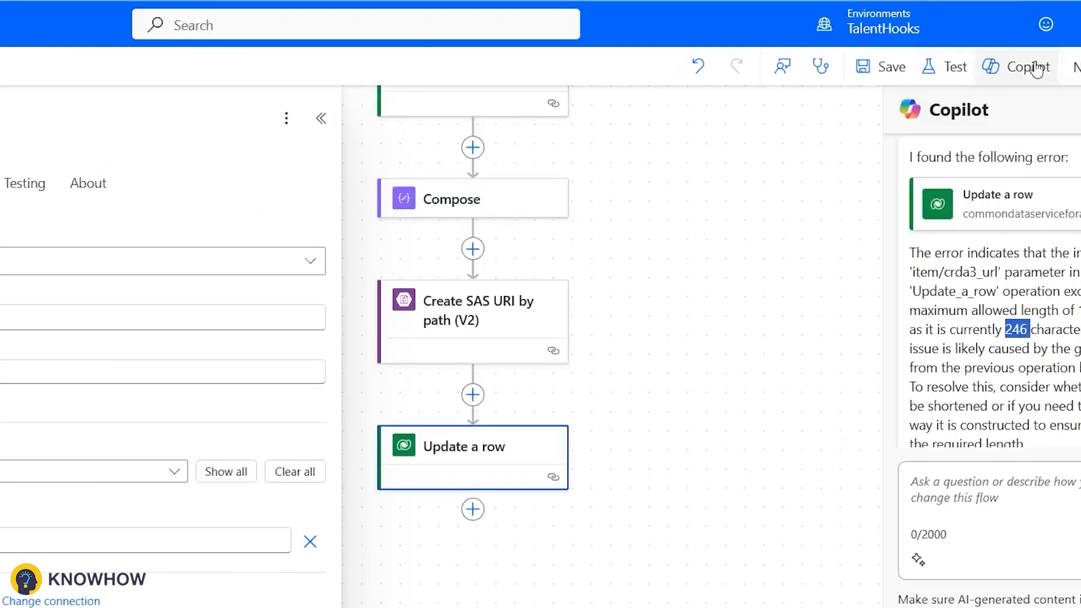
left_click(938, 68)
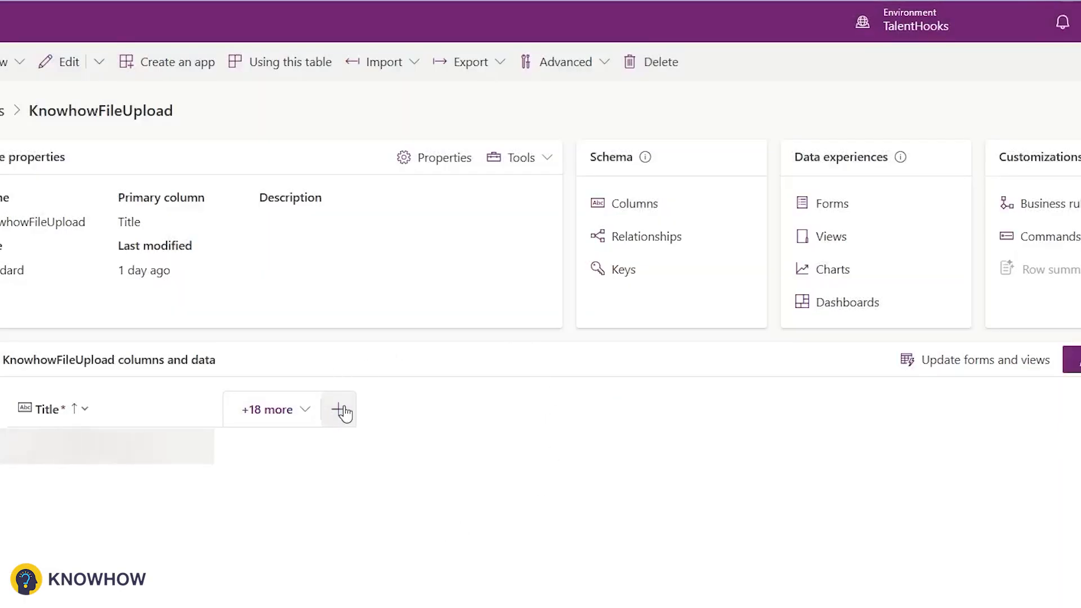
Add a column named URLText with a Text data type to the KnowhowFileUpload table and save it
left_click(338, 409)
type("URL")
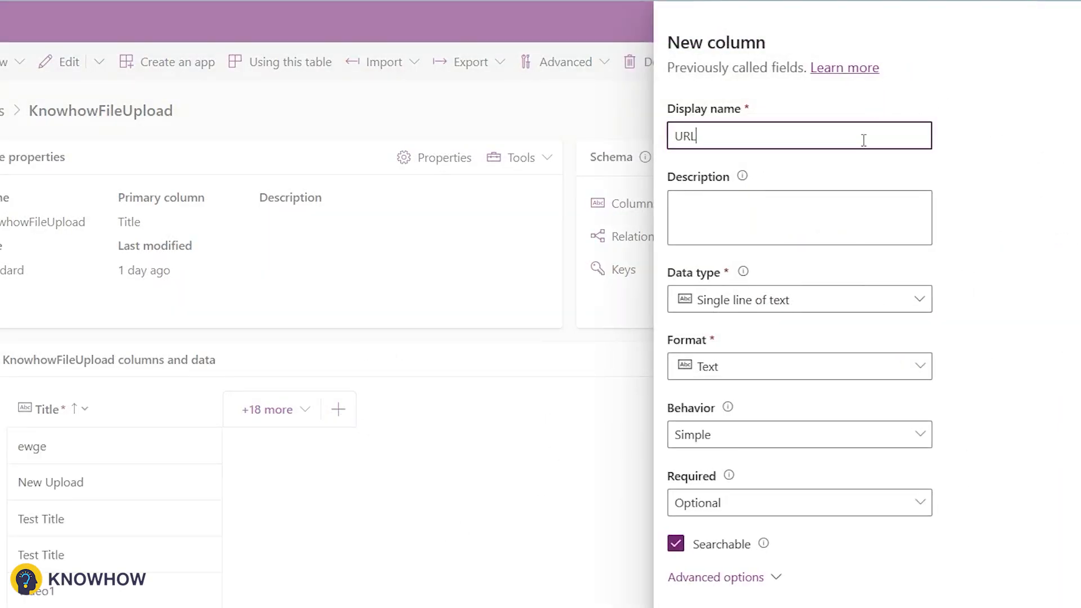
type("Text")
left_click(833, 297)
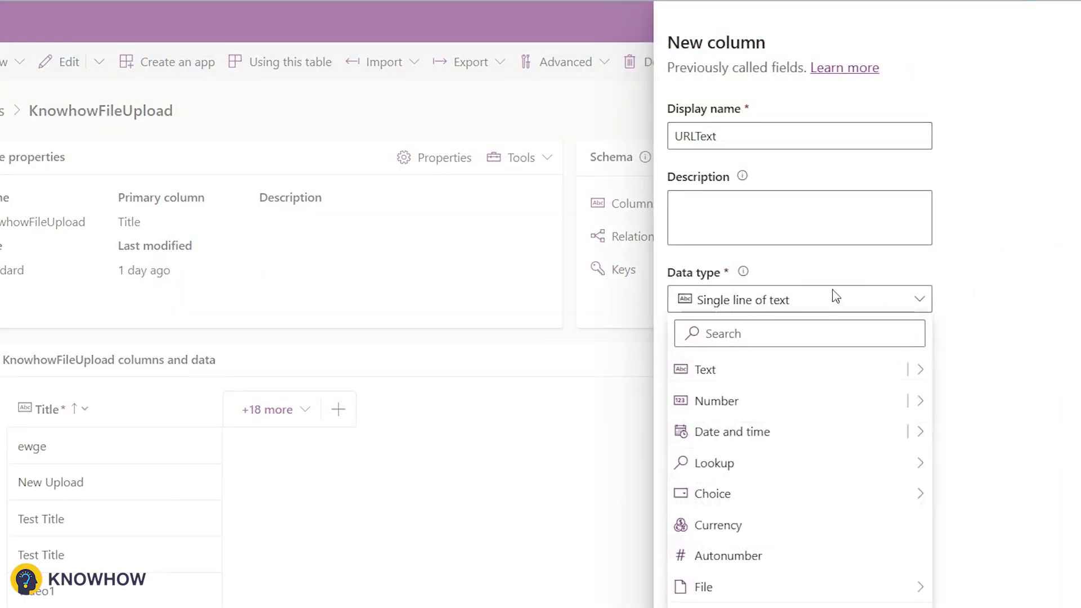
left_click(921, 370)
left_click(982, 604)
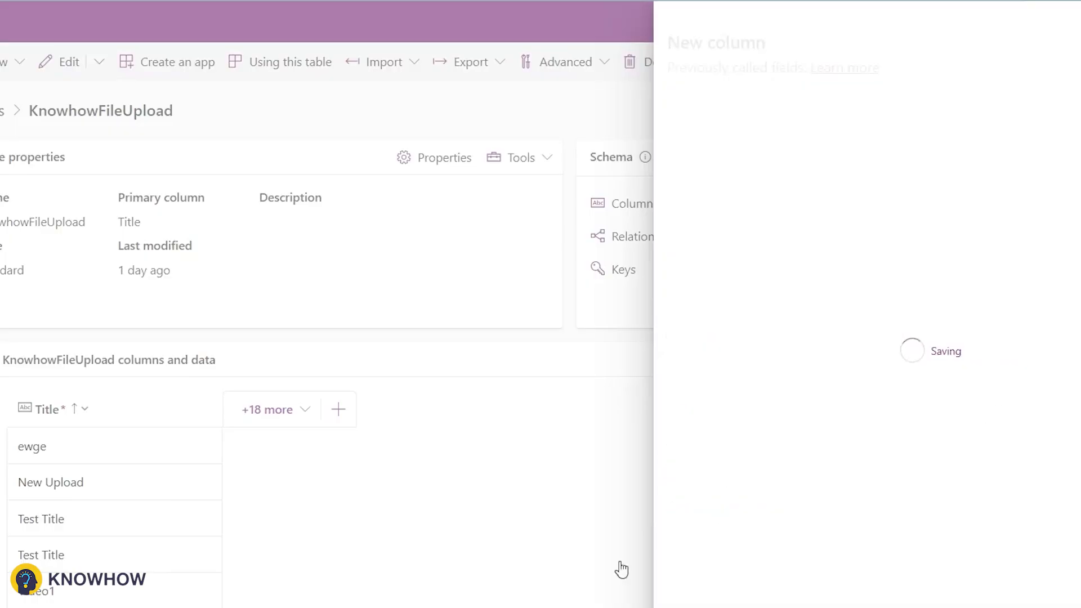
Switch to Power Automate and search the Update a row action's advanced parameters for URLText
left_click(704, 2)
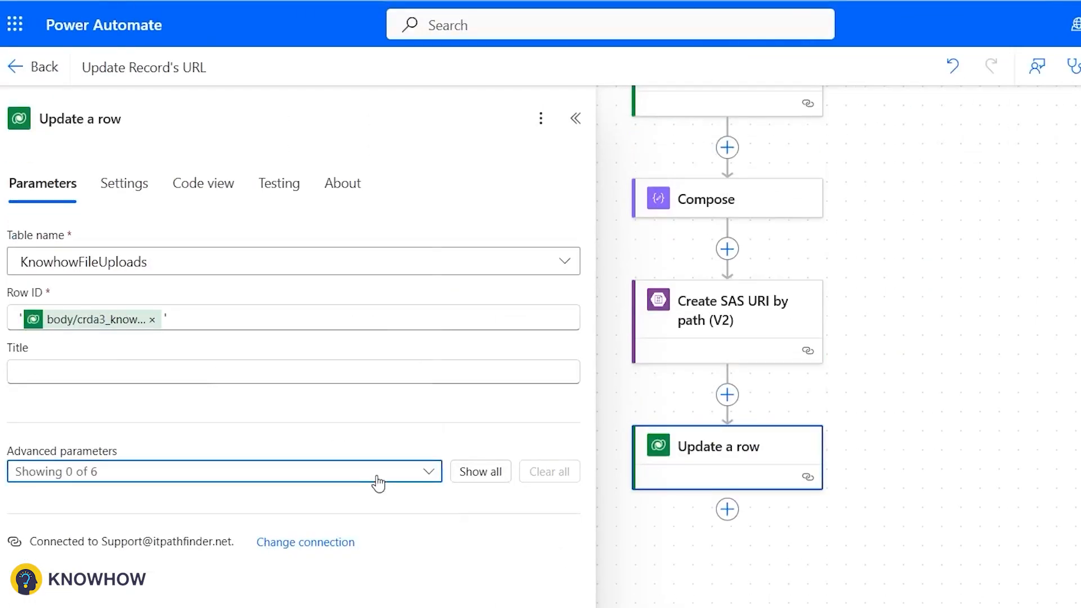
left_click(374, 478)
type("UR")
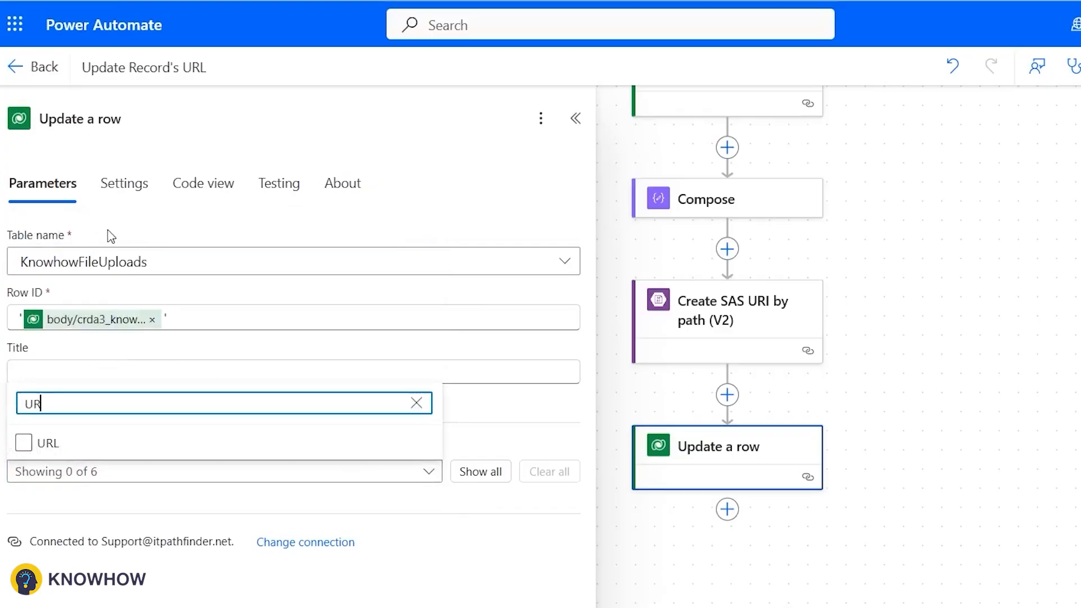
type("LText")
Delete the existing Update a row action and add a new one for the KnowhowFileUploads table
left_click(540, 118)
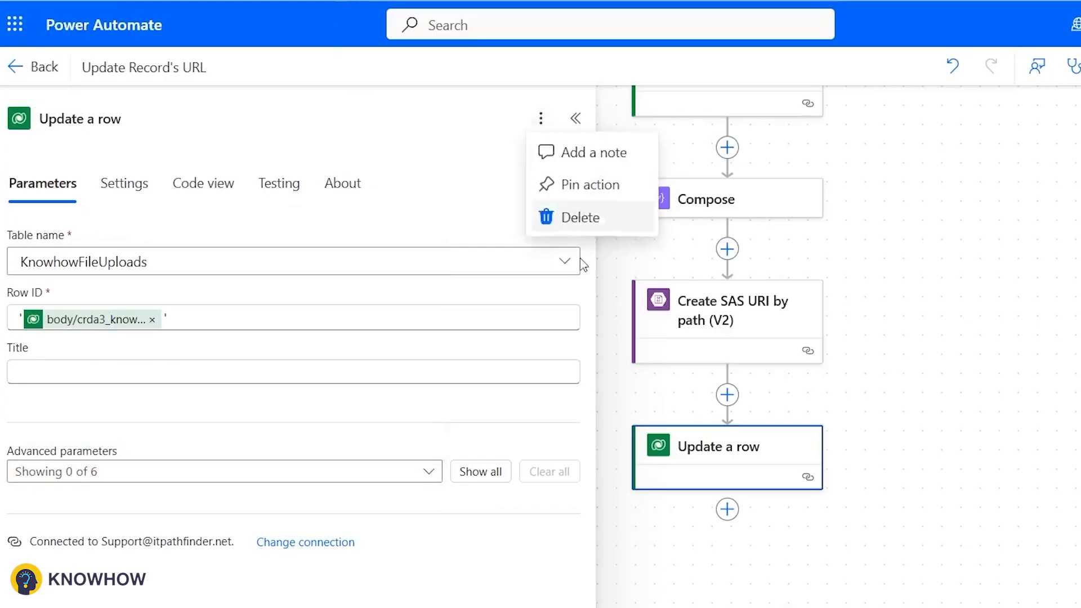
left_click(577, 220)
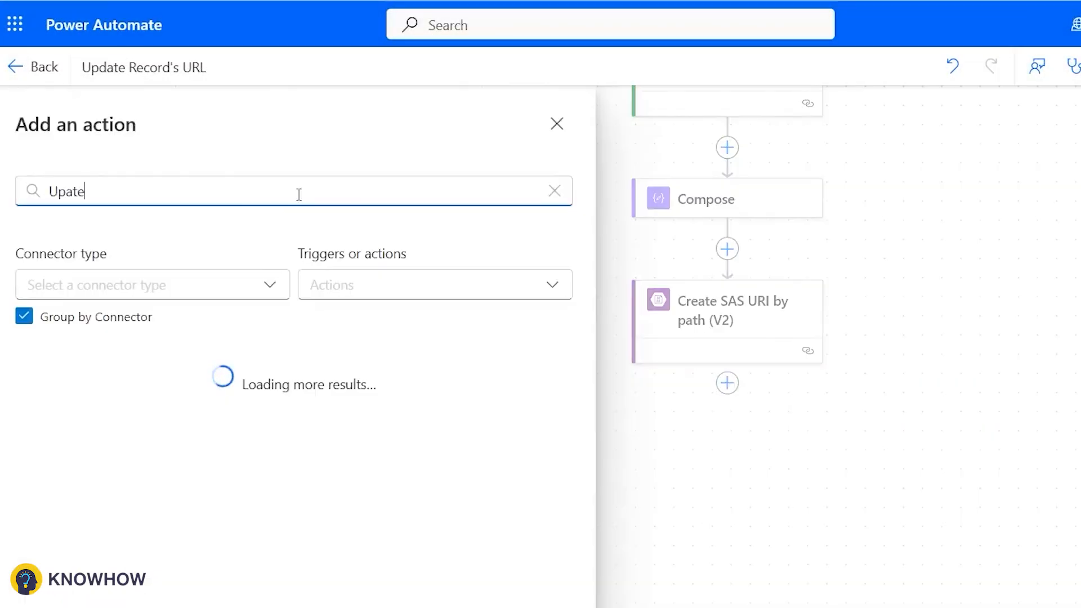
type("howfil")
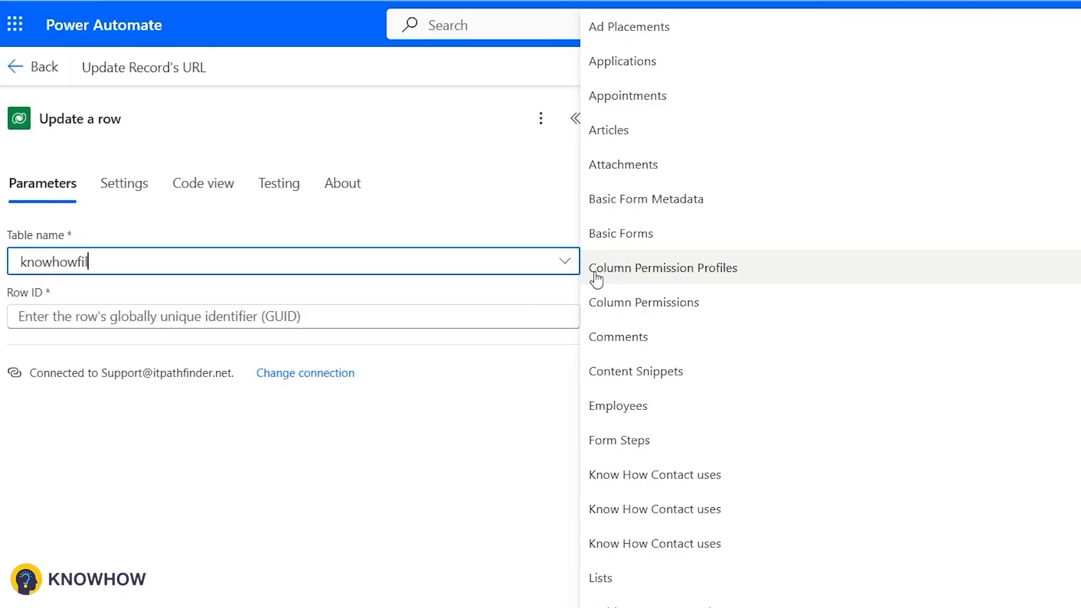
left_click(597, 273)
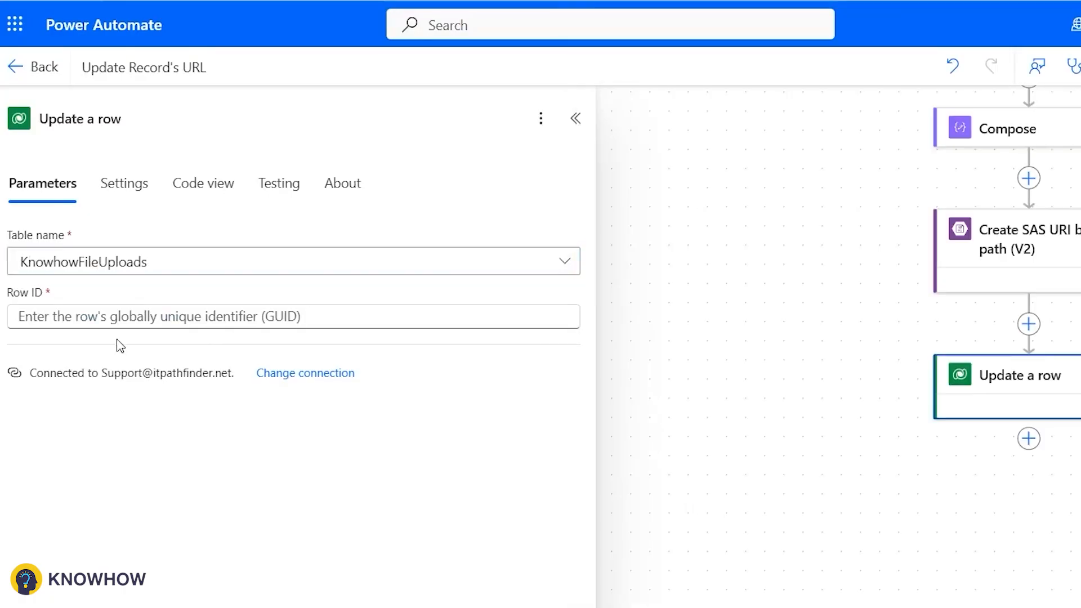
Set the new Update a row action's Row ID to the trigger's KnowhowFileUpload unique identifier
left_click(118, 316)
left_click(581, 307)
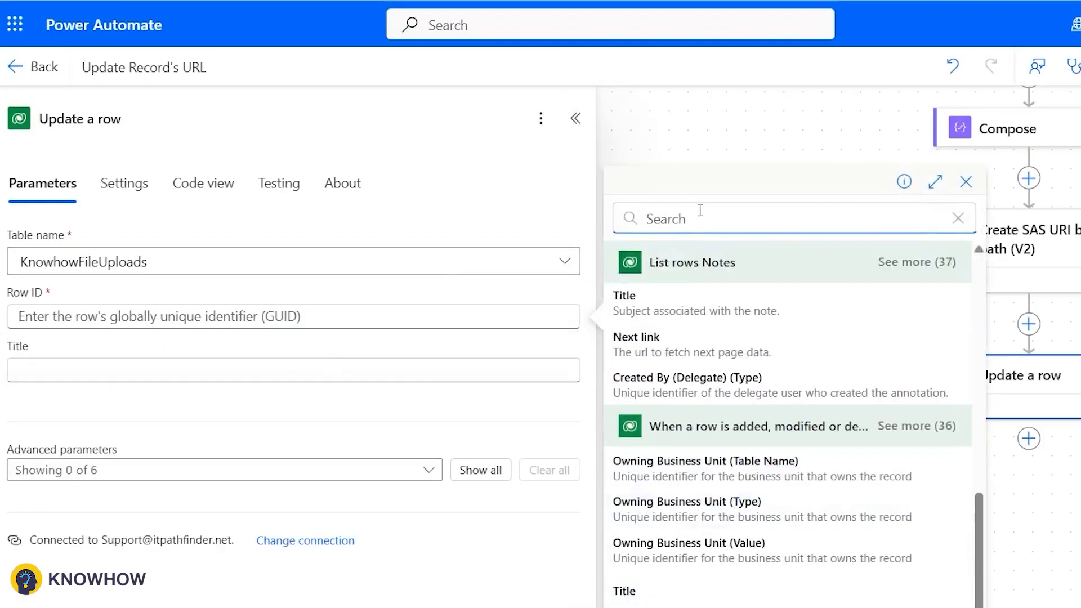
type("u")
left_click(653, 585)
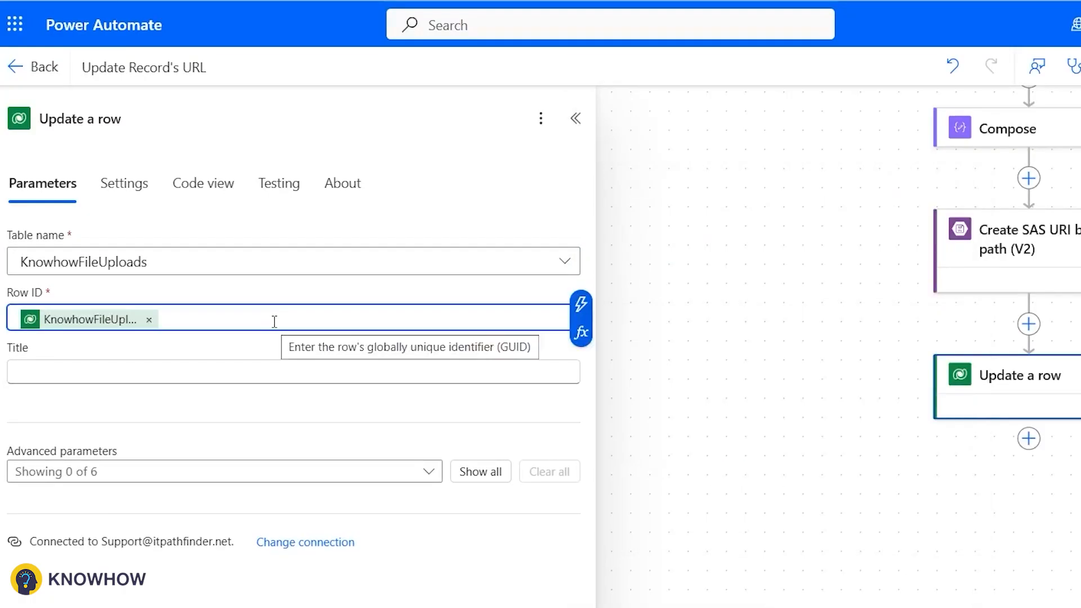
Add the URLText parameter to Update a row, fill it with Create SAS URI by path's Web Url, and save the flow
left_click(200, 474)
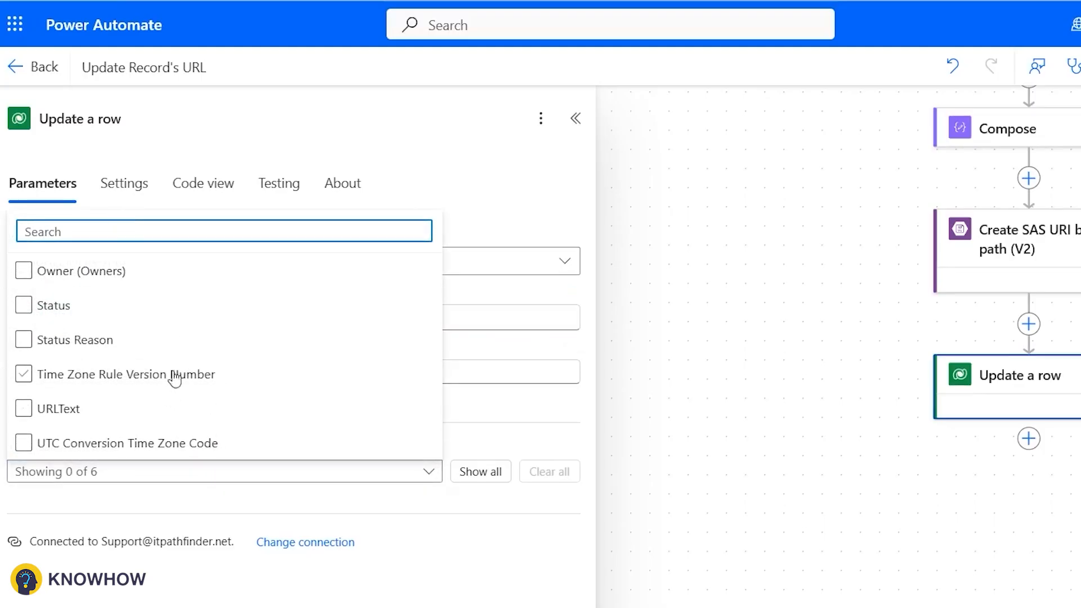
left_click(158, 409)
left_click(529, 416)
left_click(524, 541)
left_click(546, 526)
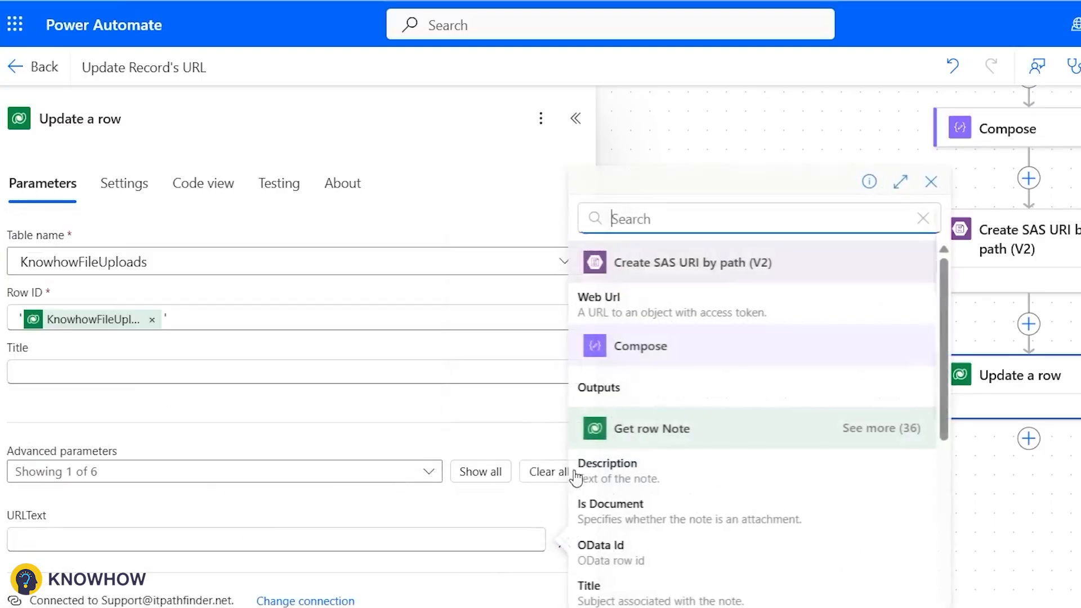
left_click(617, 301)
left_click(575, 119)
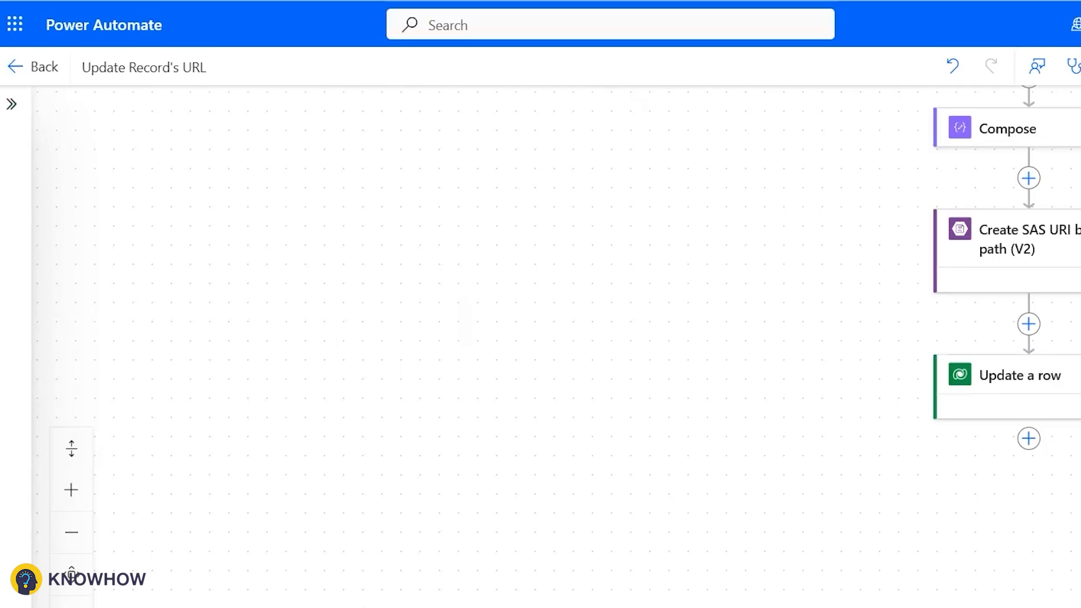
left_click(774, 67)
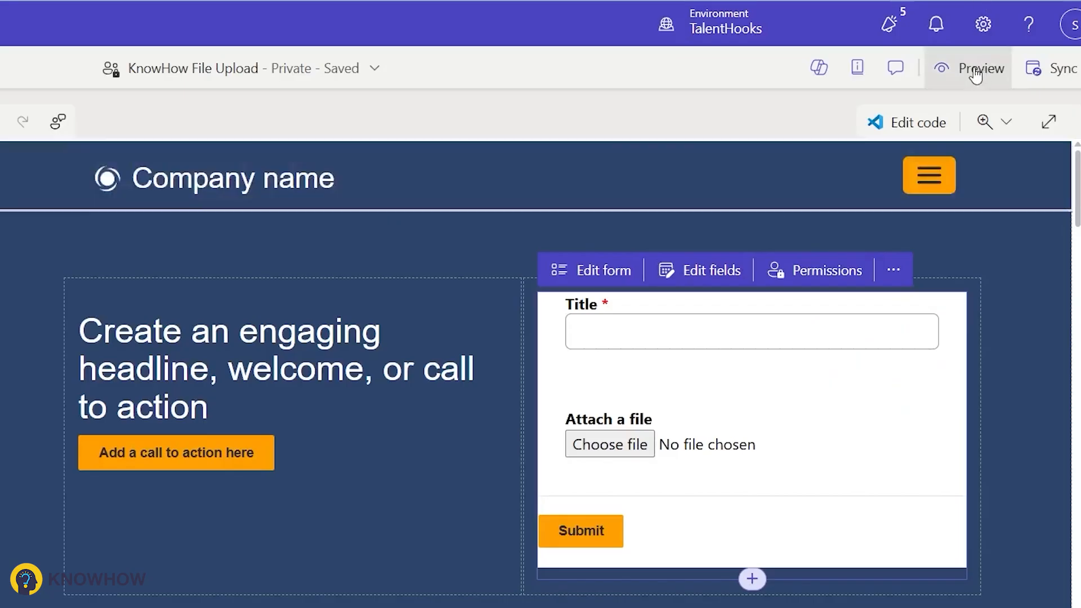
Preview the Power Pages site and submit the form titled New file with the Reciept (1) PDF attached
left_click(963, 84)
left_click(943, 106)
left_click(537, 387)
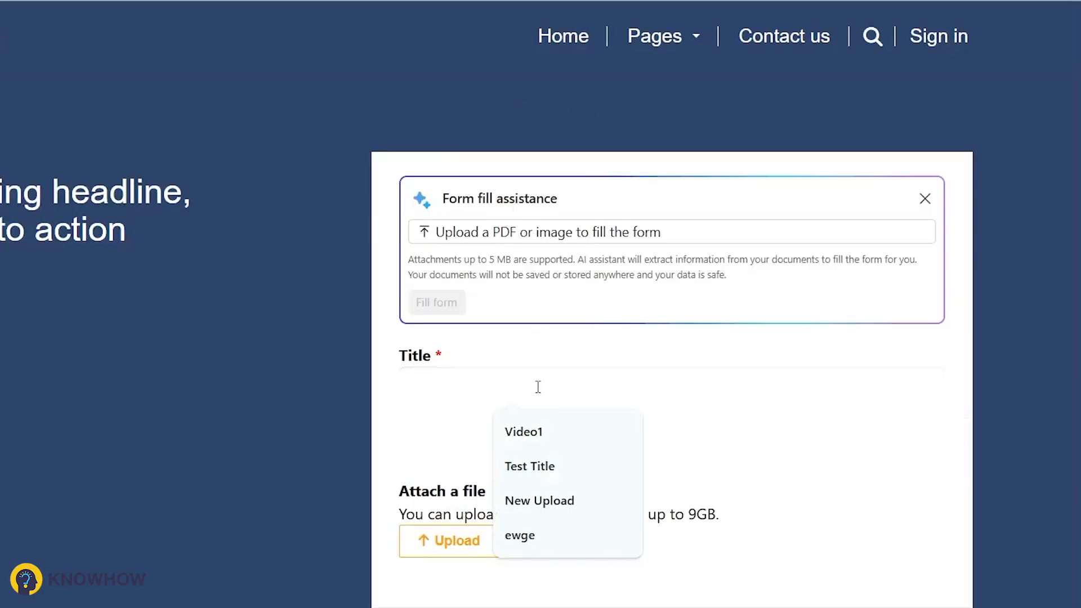
type("New file")
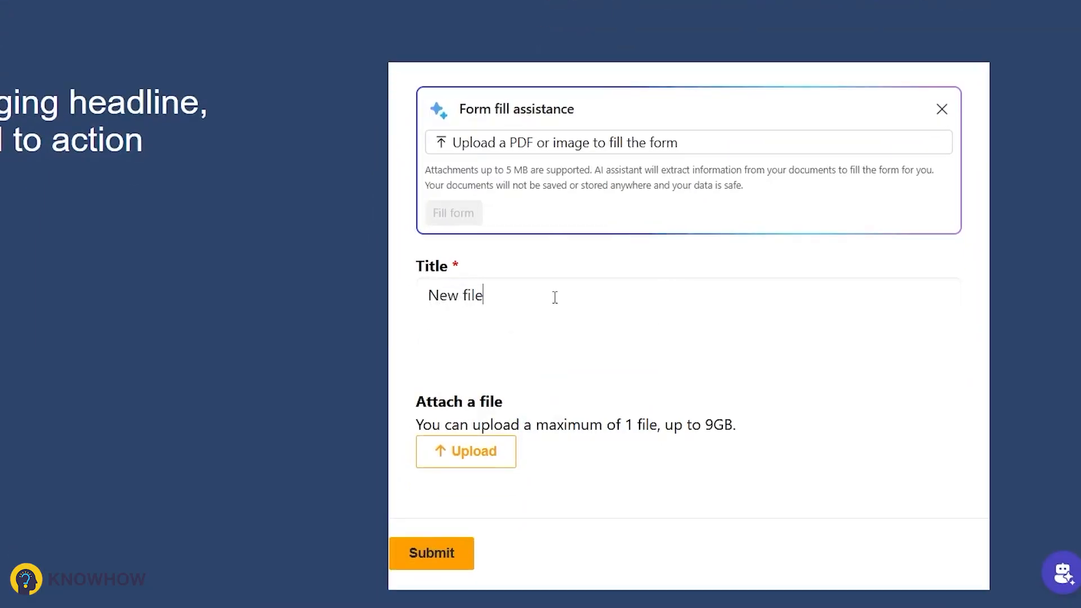
left_click(456, 452)
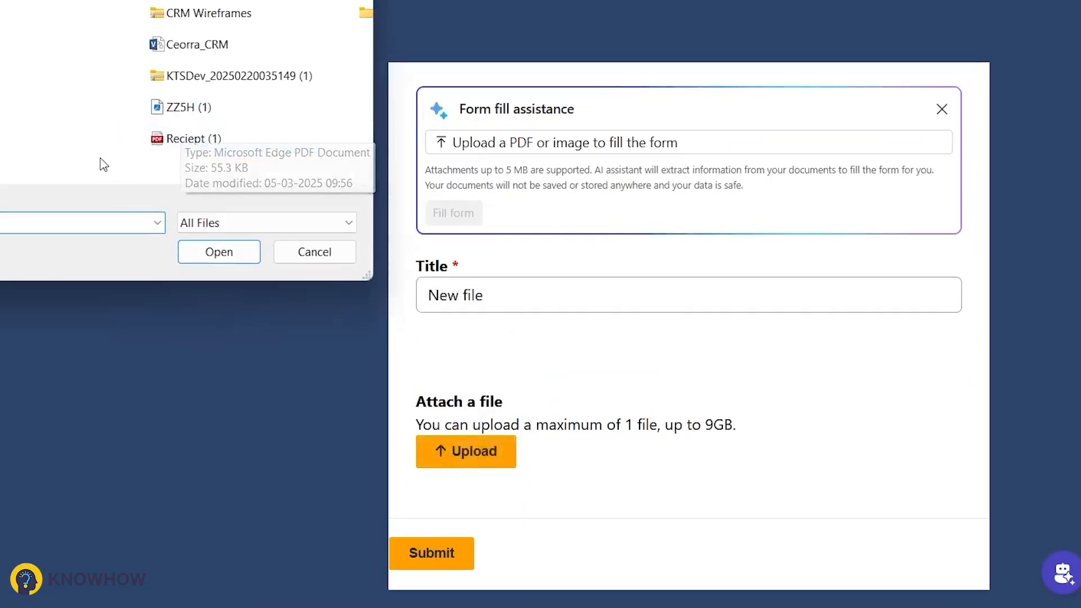
double_click(155, 138)
scroll(523, 408, "down", 5)
left_click(450, 209)
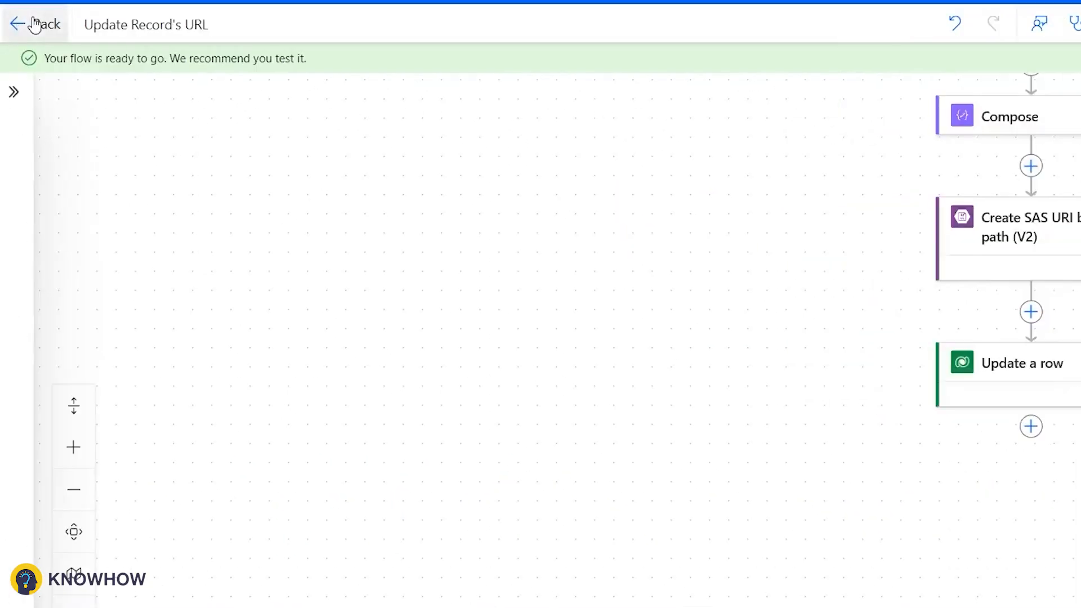
Reopen the Update Record's URL flow in Power Automate, remove the quotation marks around Update a row's Row ID, and save it
left_click(35, 24)
left_click(275, 26)
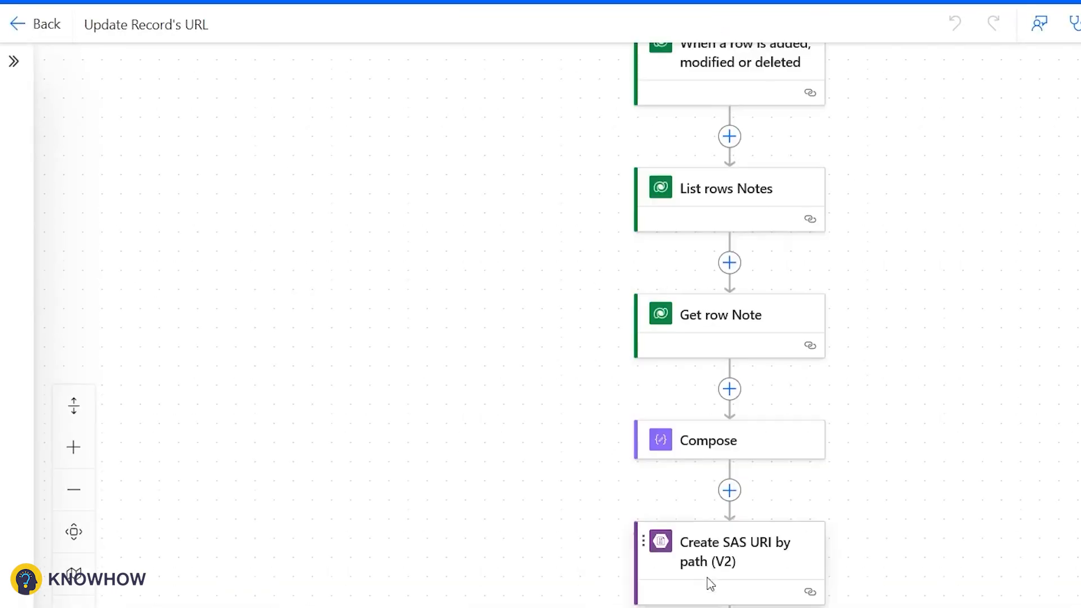
scroll(710, 584, "down", 5)
left_click(647, 379)
left_click(197, 276)
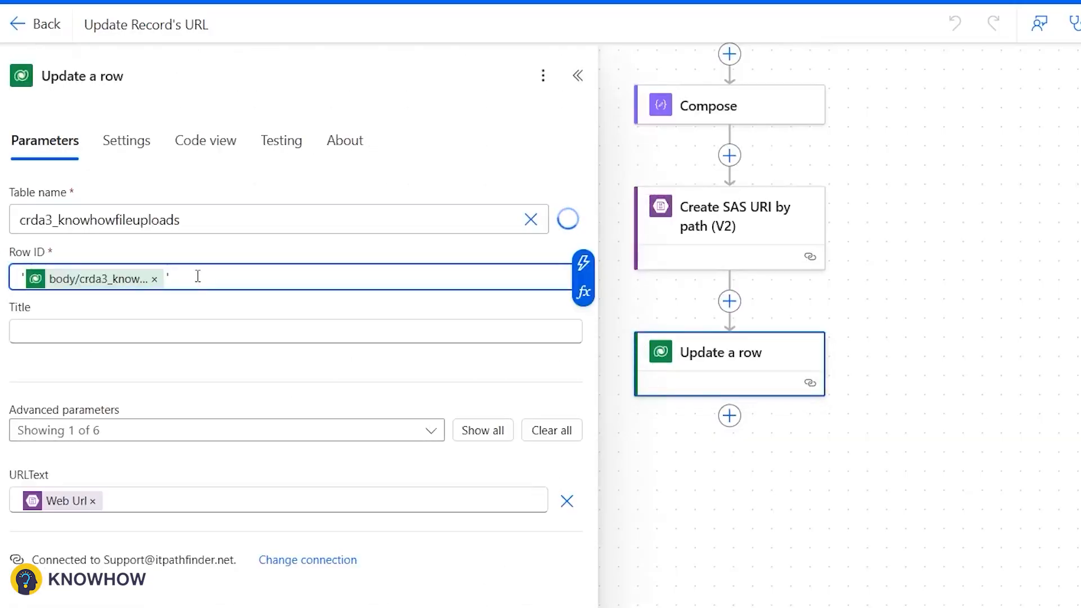
key("BackSpace")
left_click(26, 275)
key("BackSpace")
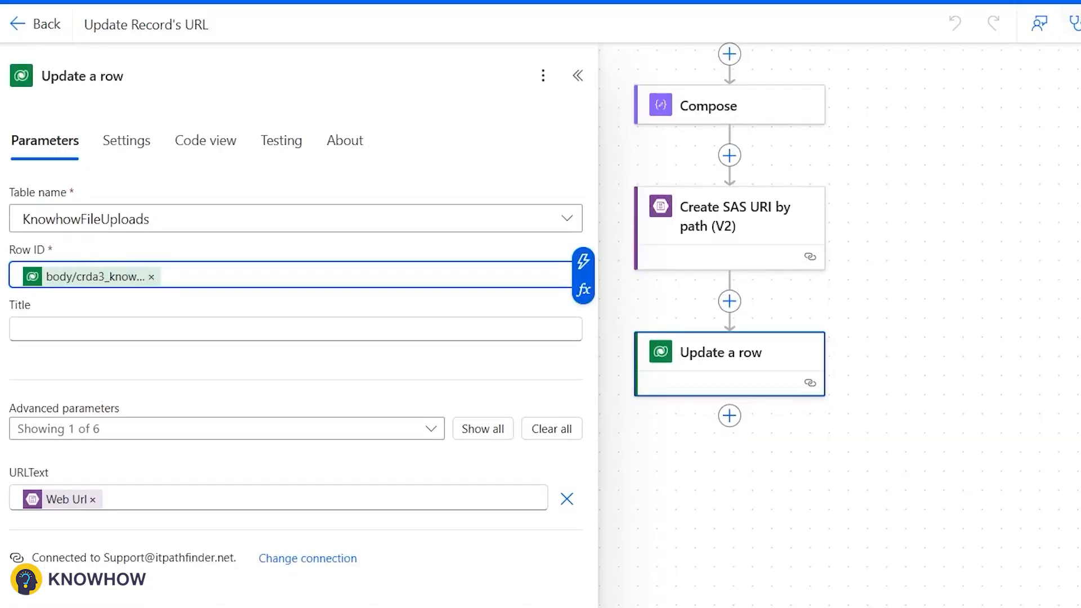
left_click(1080, 23)
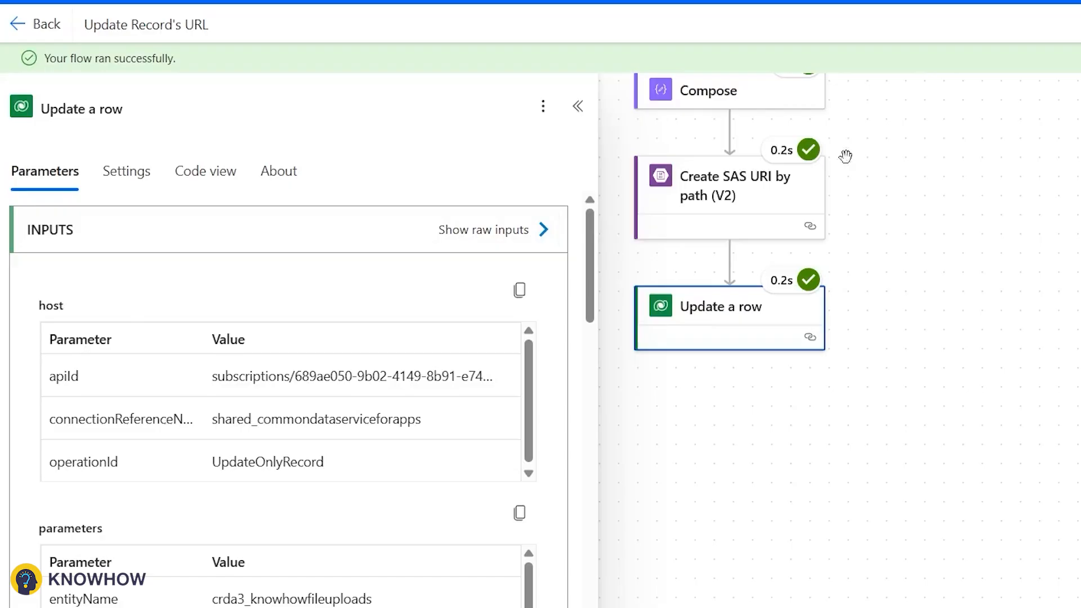
Examine the flow run's action statuses and the record ID and URLText values passed to Update a row
scroll(511, 271, "down", 10)
scroll(562, 480, "down", 3)
scroll(562, 481, "up", 15)
scroll(788, 441, "up", 5)
scroll(982, 398, "down", 5)
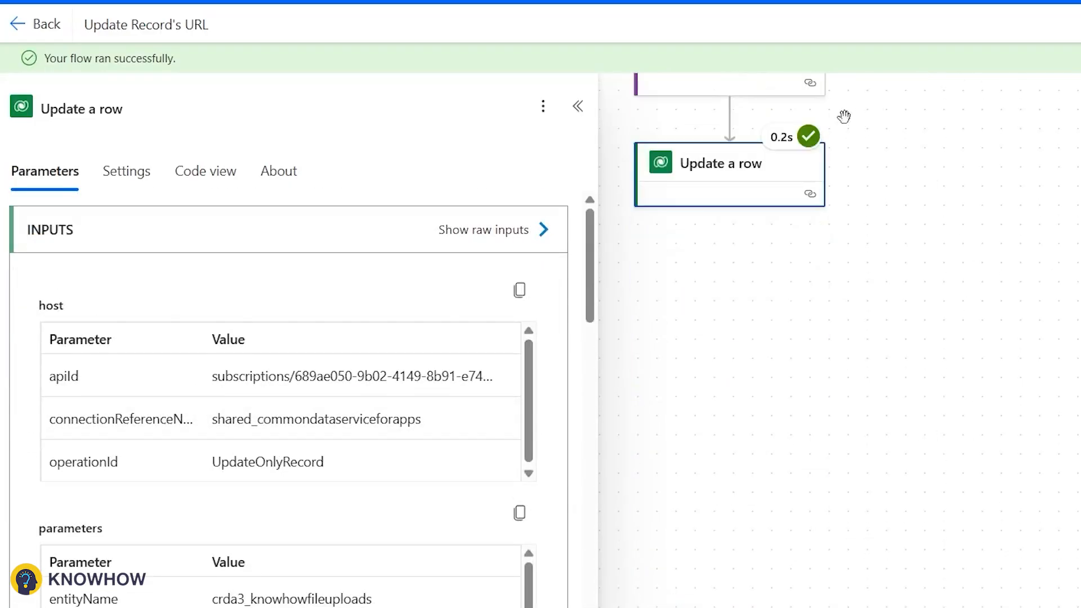
scroll(845, 116, "up", 8)
scroll(997, 227, "up", 4)
scroll(394, 293, "down", 10)
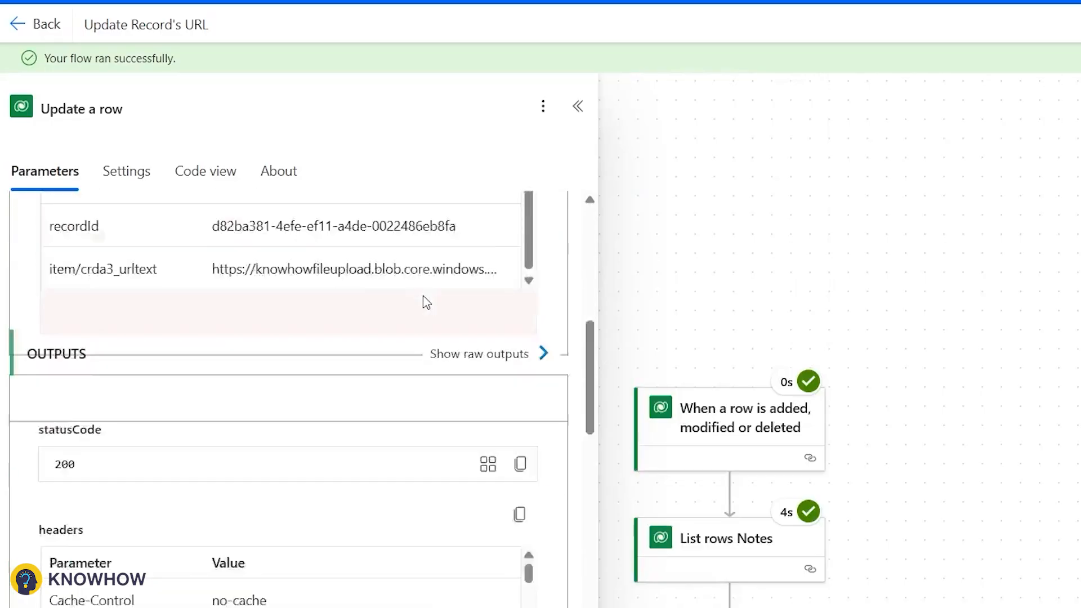
scroll(788, 327, "up", 4)
scroll(813, 330, "down", 12)
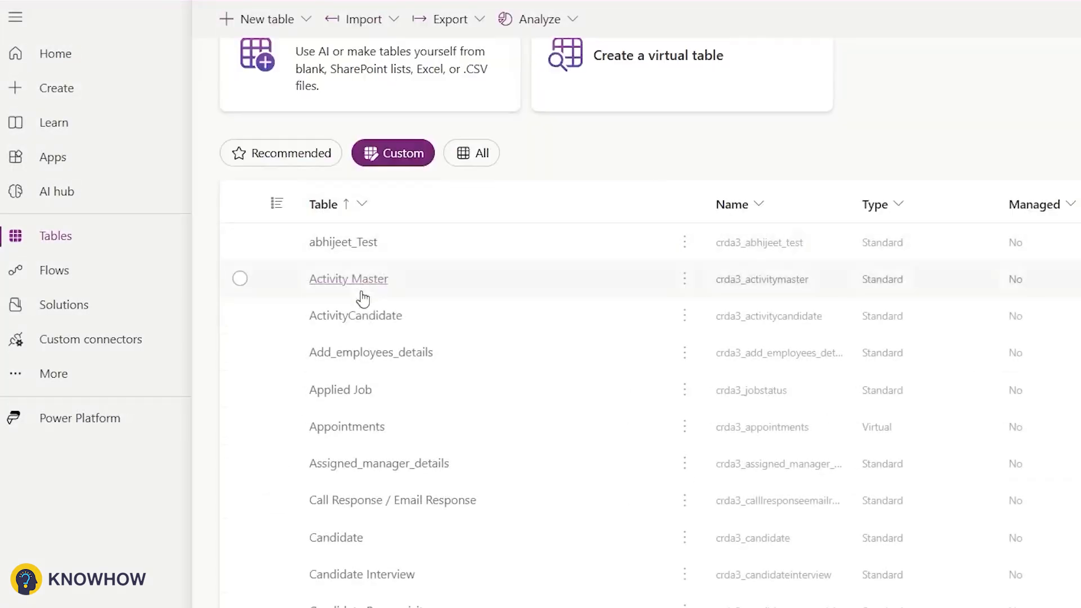
Open the New file record's URLText link from the KnowhowFileUpload table in a new browser tab and view the downloaded PDF
scroll(509, 246, "down", 15)
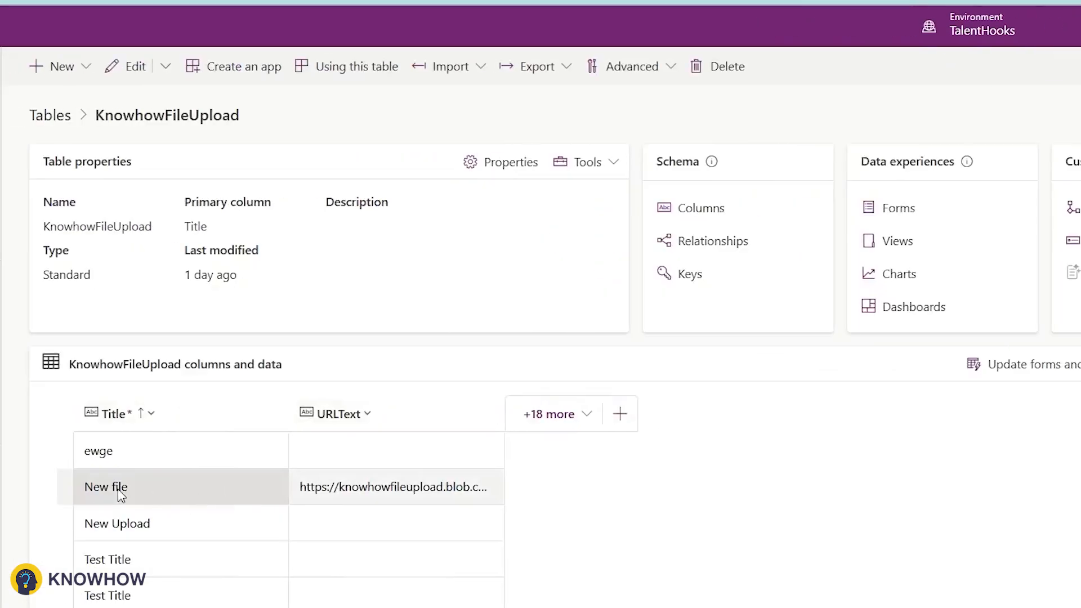
left_click(419, 488)
left_click(420, 487)
triple_click(431, 493)
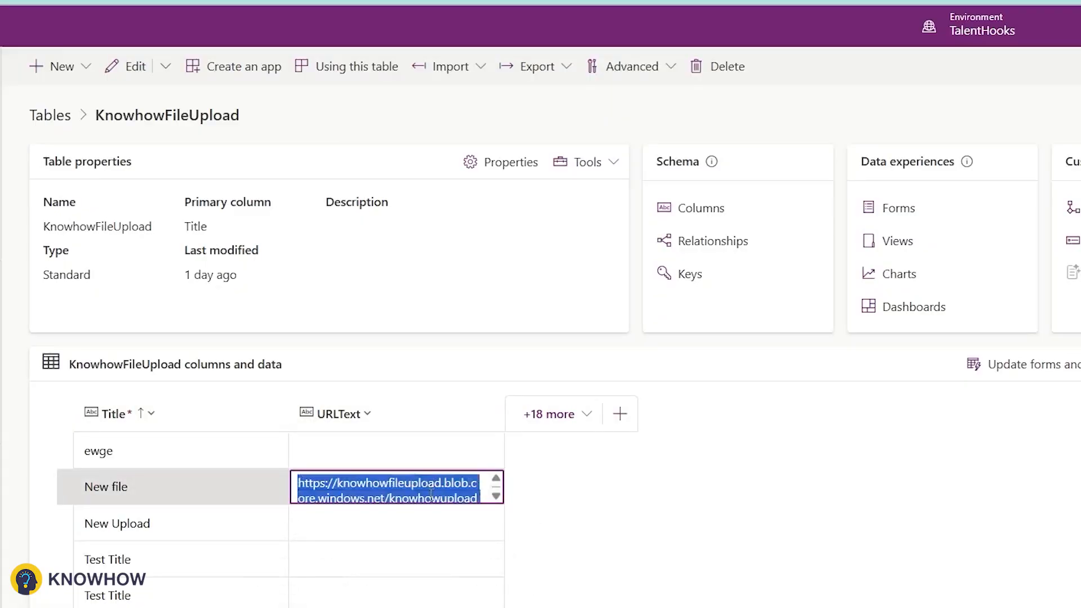
key("ctrl+c")
key("ctrl+t")
key("ctrl+v")
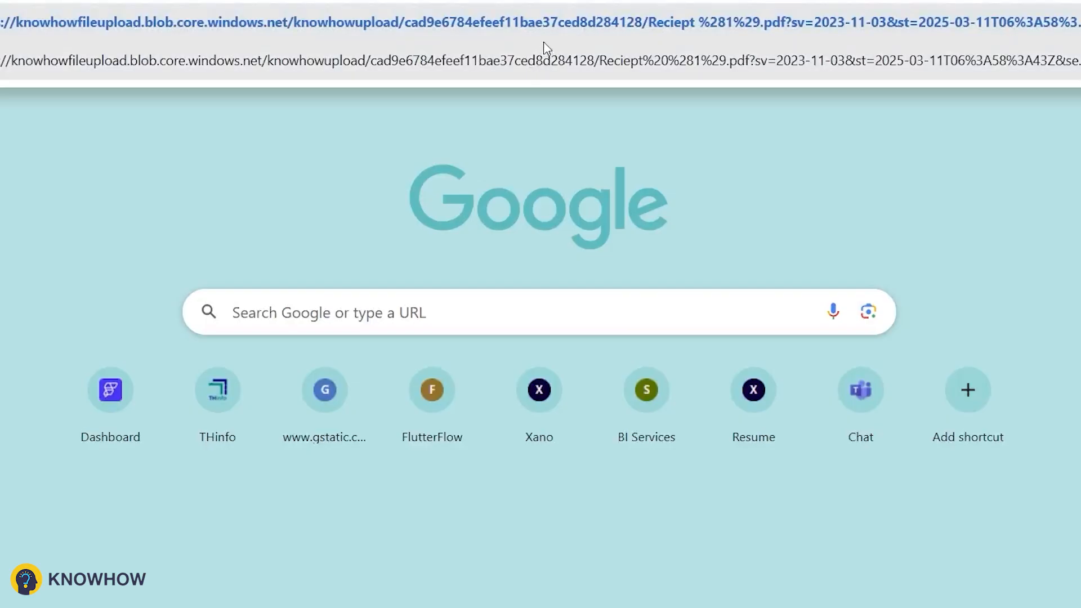
key("Return")
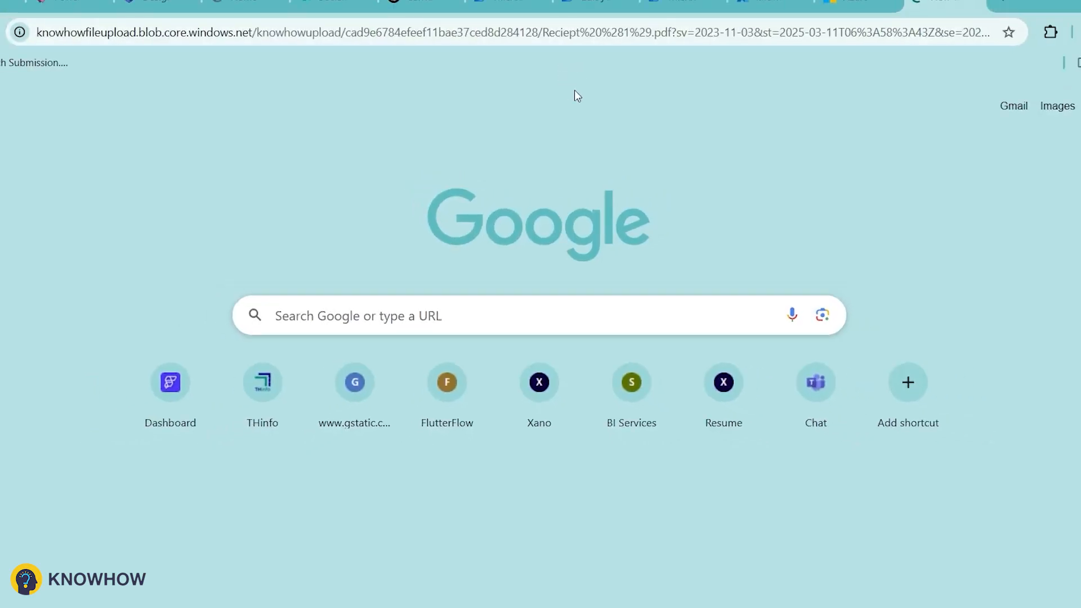
left_click(961, 85)
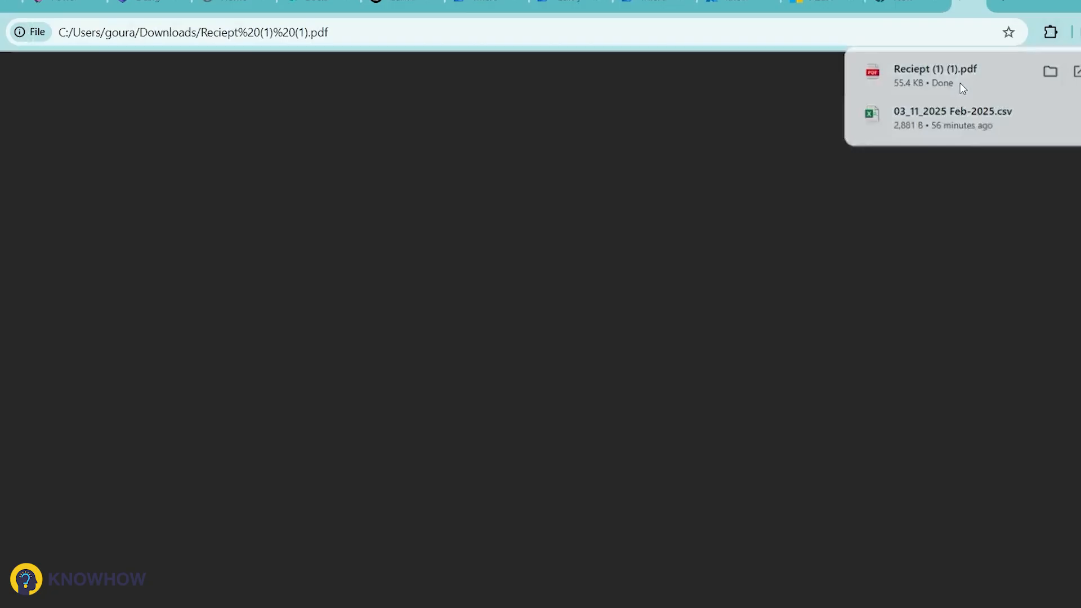
left_click(975, 3)
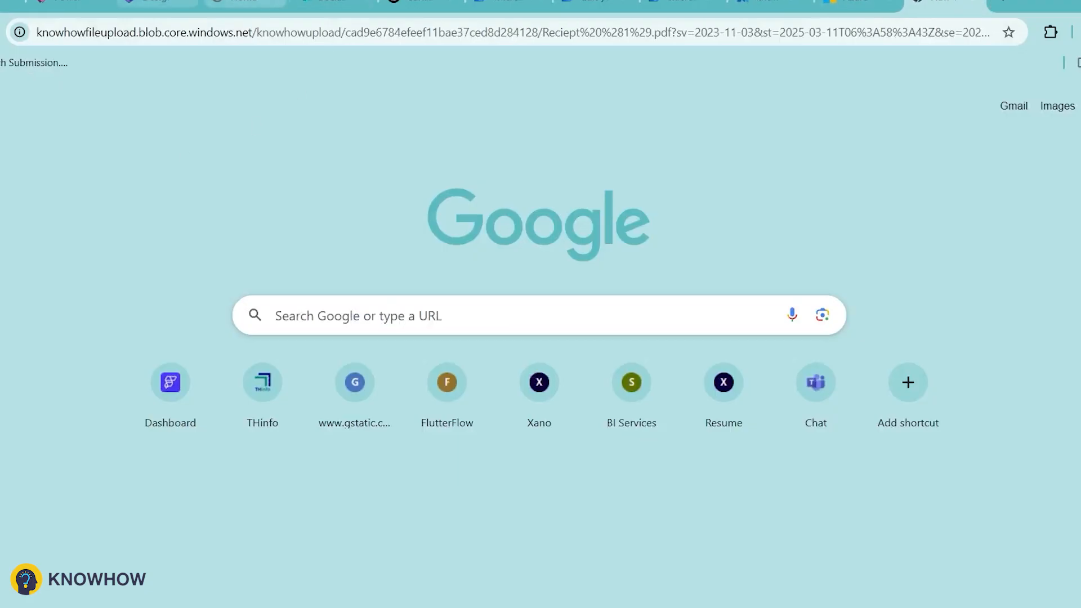
Preview the Power Pages site again and submit the form titled Test2 with the ZZ5H (1) GIF attached
left_click(158, 4)
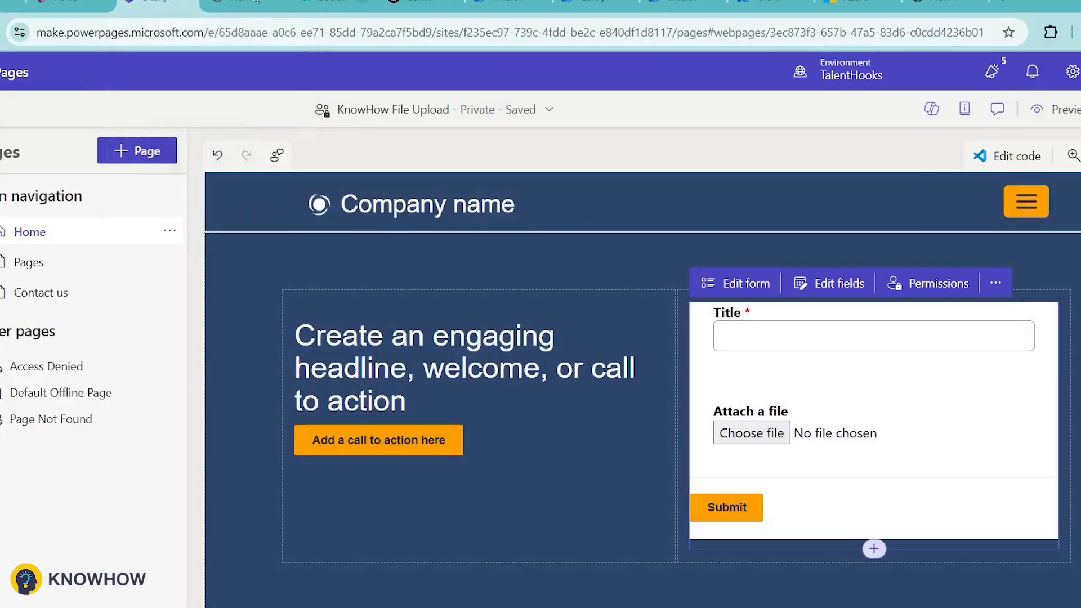
left_click(1059, 109)
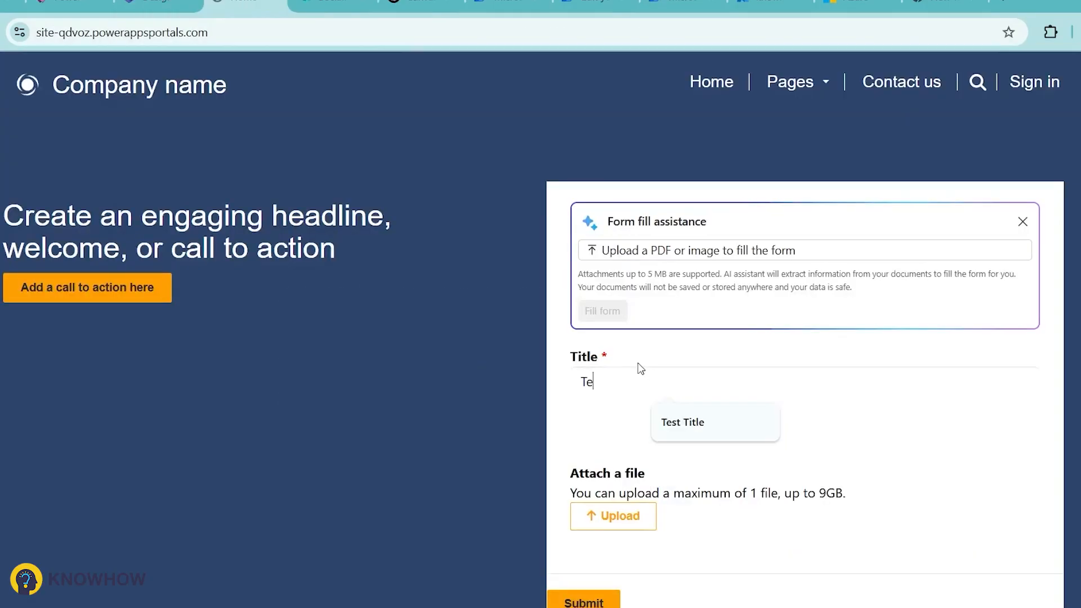
type("sd")
key("BackSpace")
type("t2")
left_click(616, 516)
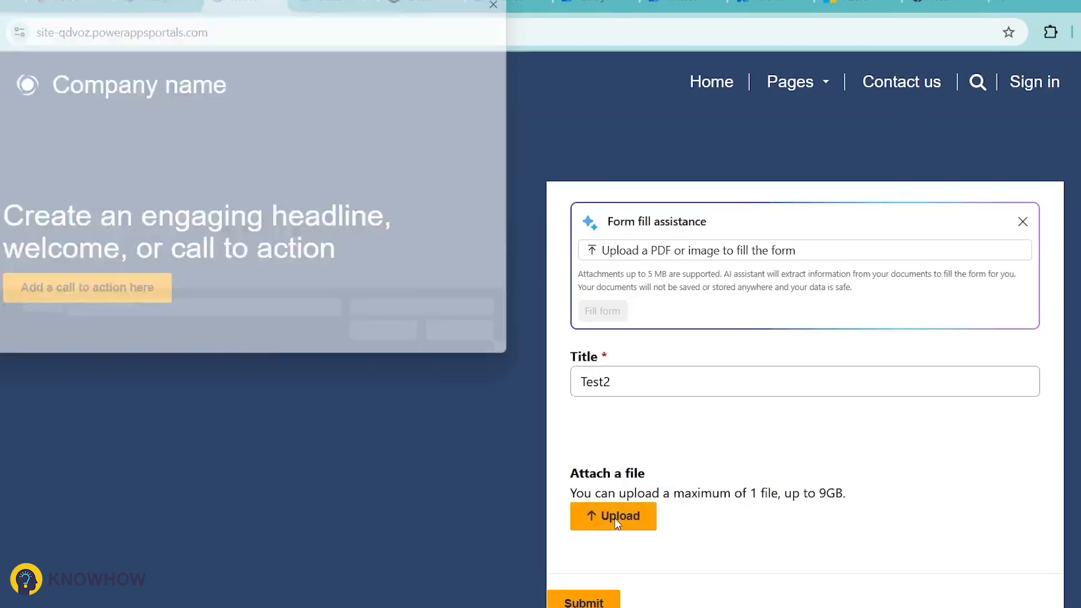
double_click(372, 220)
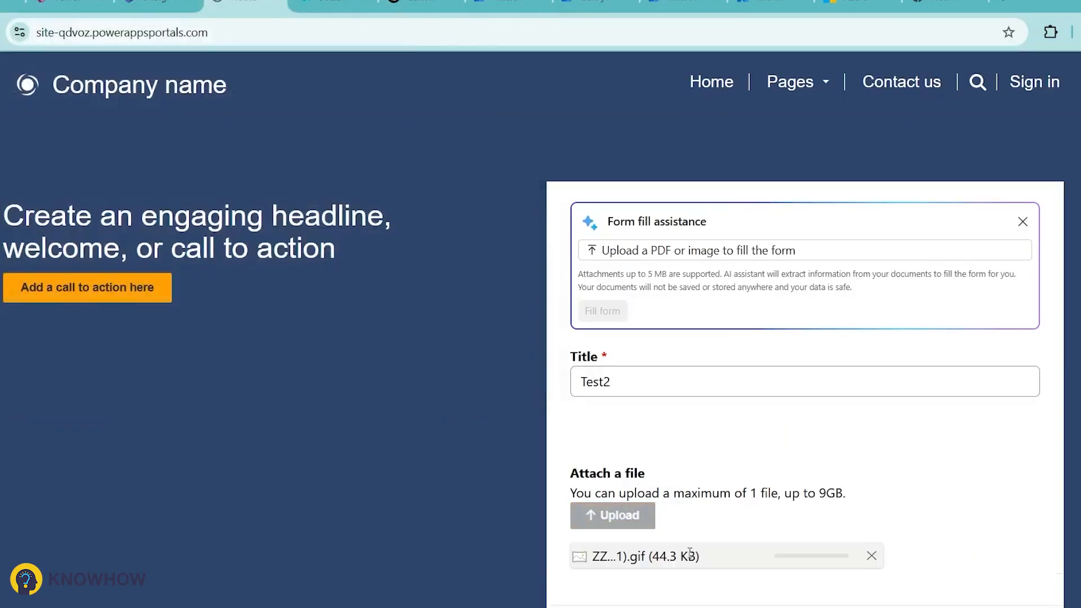
scroll(556, 470, "down", 3)
left_click(555, 471)
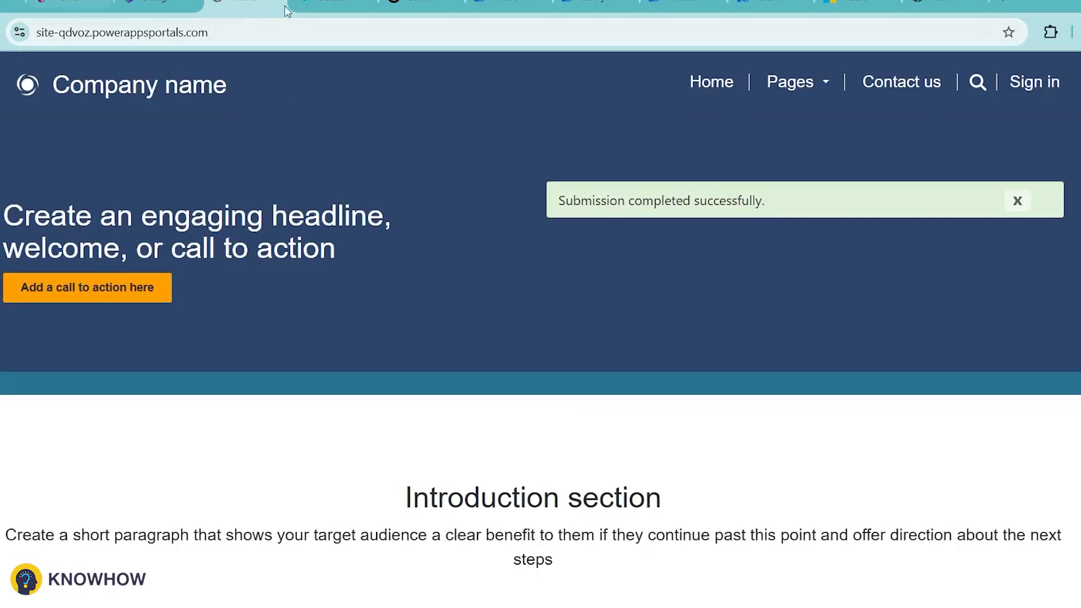
Check the Update Record's URL flow's details page and return to the KnowhowFileUpload table's records in Power Apps
left_click(596, 4)
key("alt+Left")
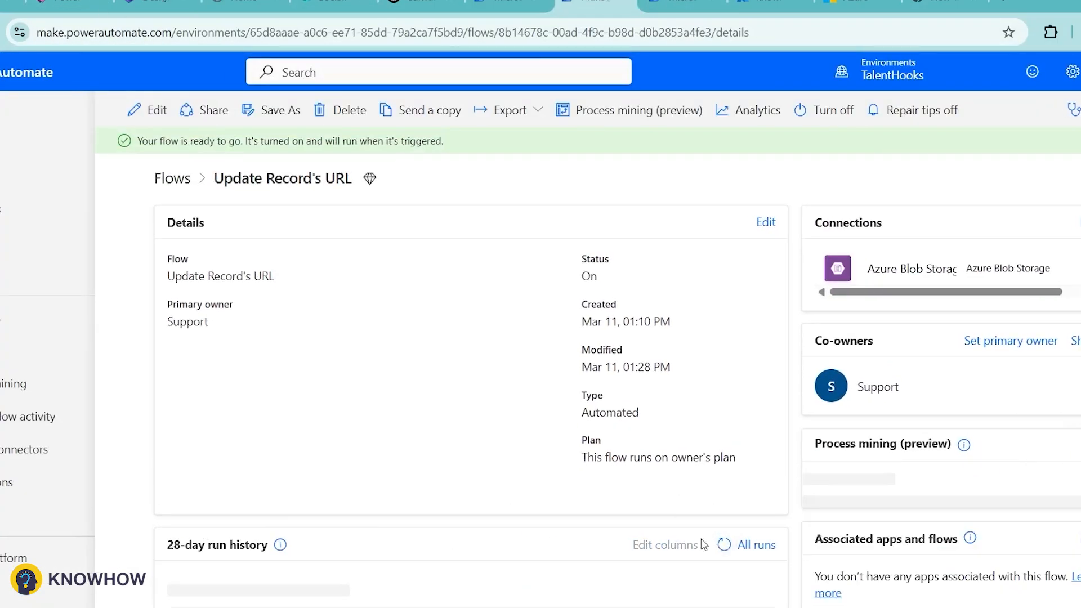
left_click(90, 4)
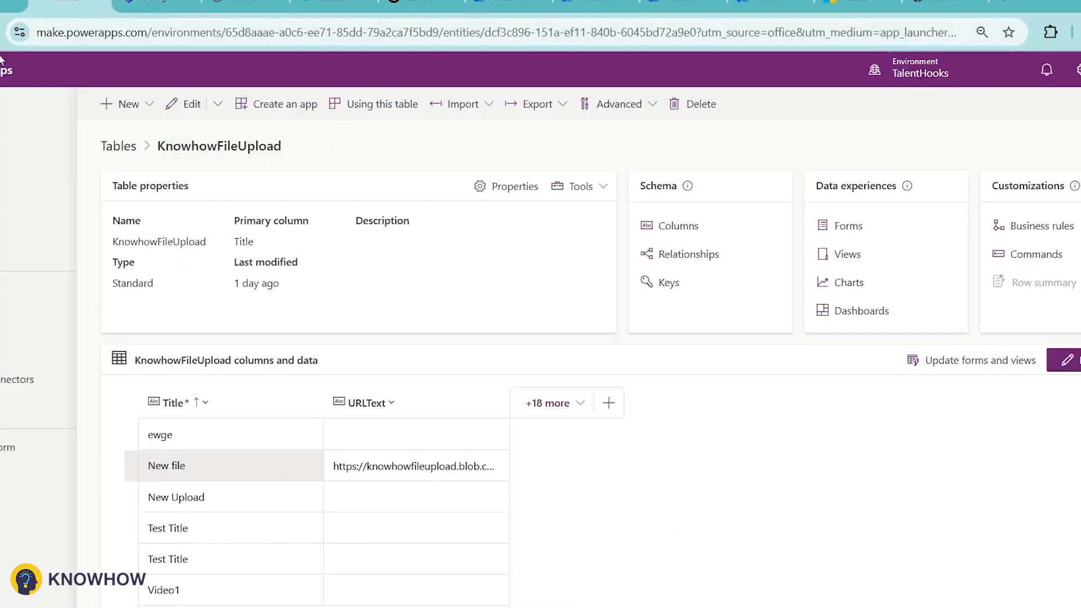
scroll(254, 521, "down", 2)
Open the Test2 record's URLText link in a new browser tab and view the downloaded GIF
left_click(406, 481)
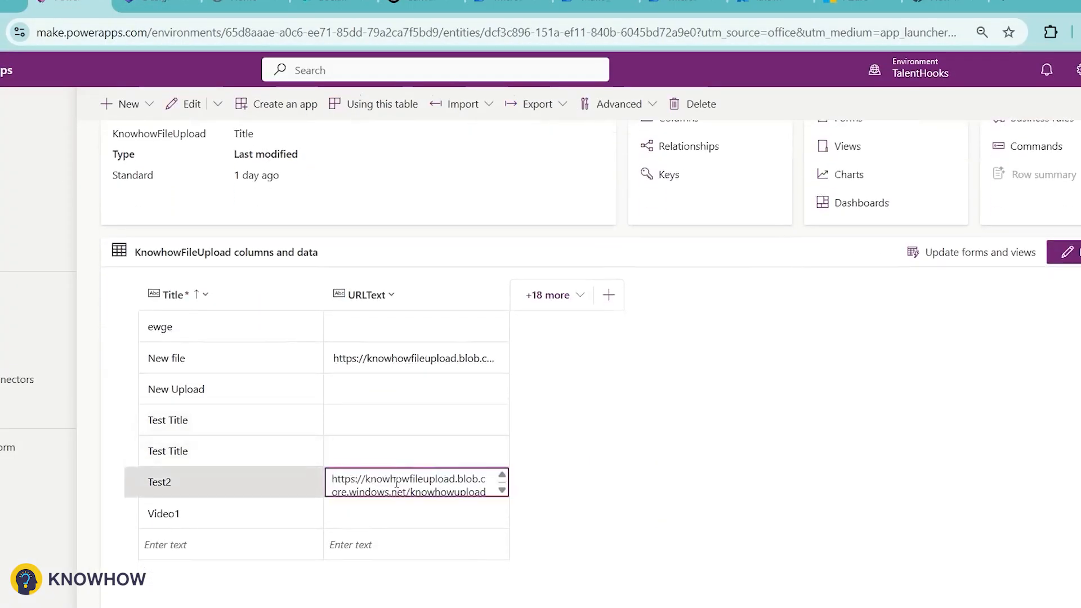
key("ctrl+a")
key("ctrl+c")
key("ctrl+t")
key("ctrl+v")
key("Return")
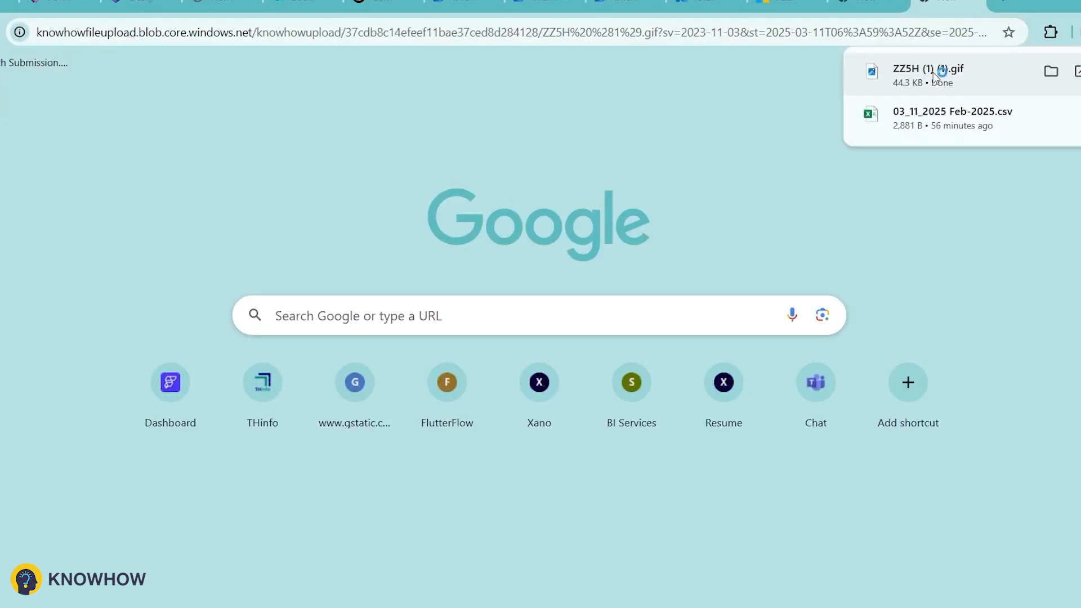
left_click(934, 76)
left_click(892, 63)
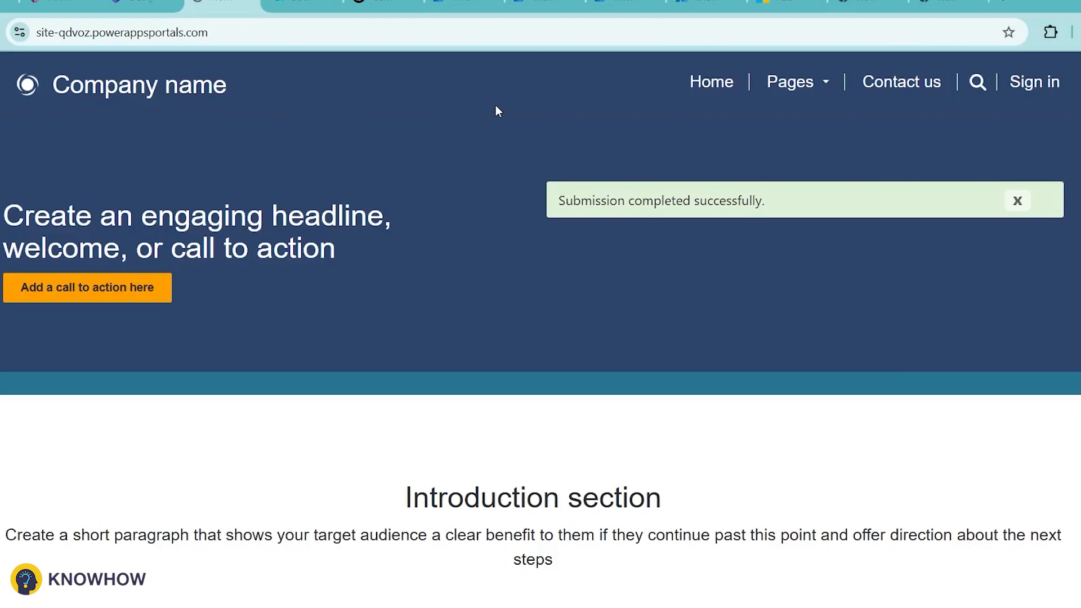